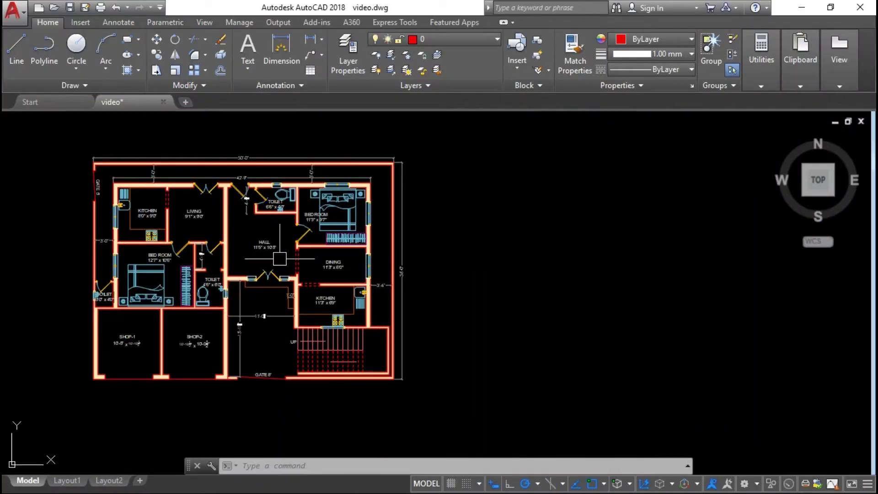
Step: Select the top and left red outer wall lines of the existing floor plan
scroll(165, 197, "up", 1)
scroll(153, 190, "up", 5)
scroll(163, 177, "up", 3)
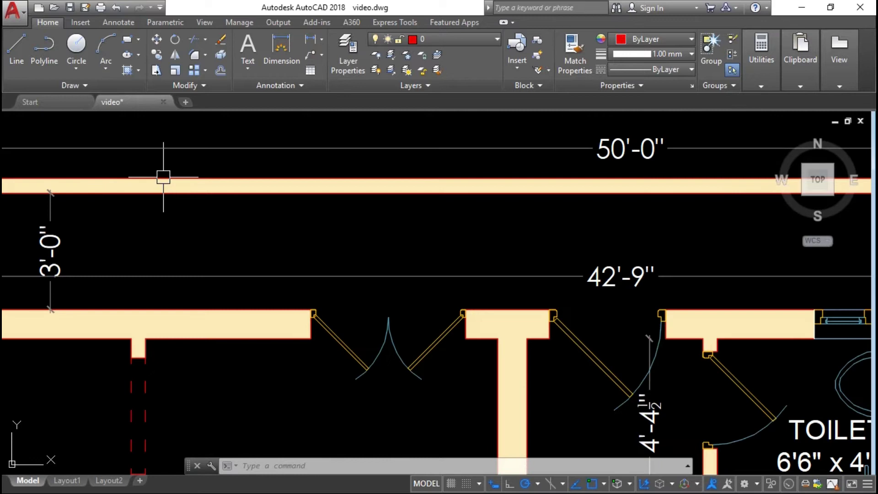
left_click(163, 177)
scroll(381, 180, "down", 6)
scroll(208, 275, "up", 4)
left_click(204, 270)
scroll(156, 202, "down", 6)
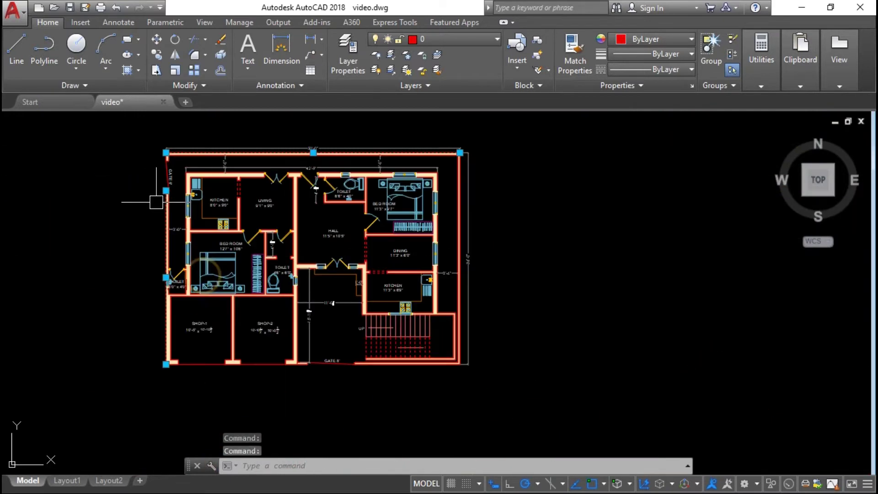
Step: Add the right outer wall line to the selection and bring the whole plan back into view
scroll(441, 368, "up", 2)
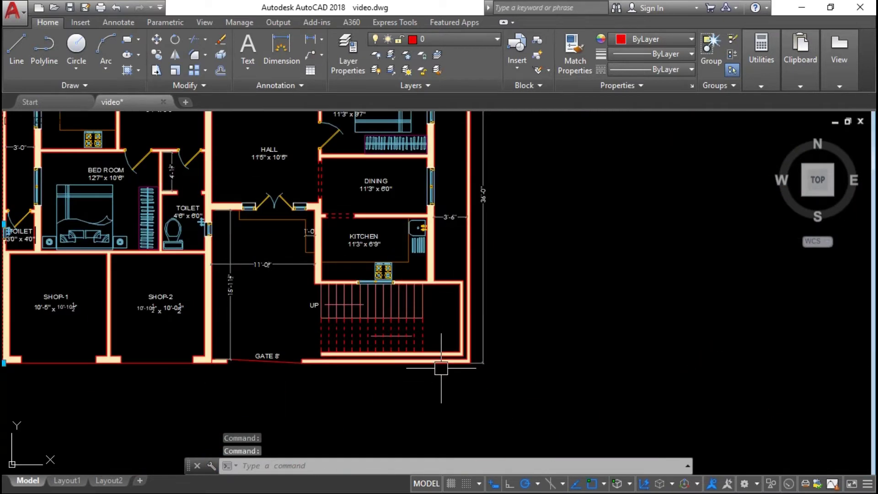
scroll(439, 363, "up", 2)
scroll(474, 366, "down", 5)
left_click(495, 265)
scroll(494, 256, "up", 4)
scroll(490, 254, "up", 1)
scroll(490, 254, "down", 1)
scroll(577, 297, "down", 4)
middle_click_drag(480, 268, 457, 292)
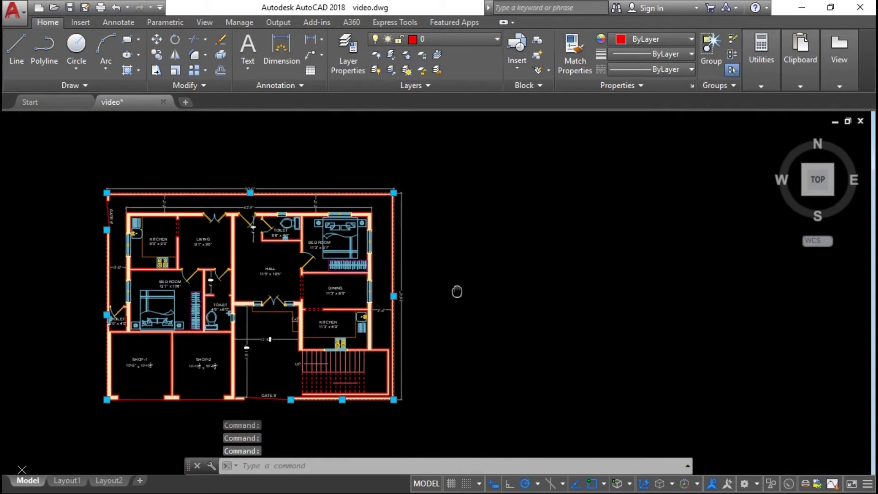
Step: Copy the selected red boundary with CO into the empty space right of the floor plan
type("o")
key("Return")
left_click(487, 325)
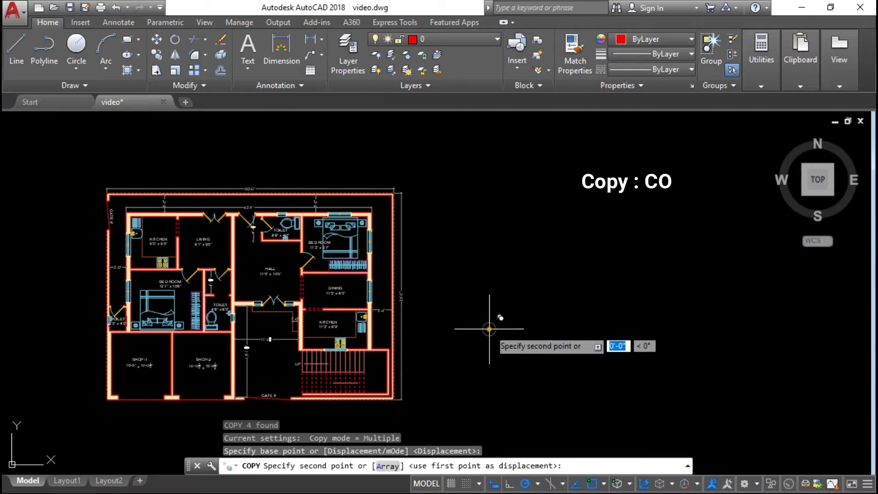
middle_click_drag(487, 325, 238, 327)
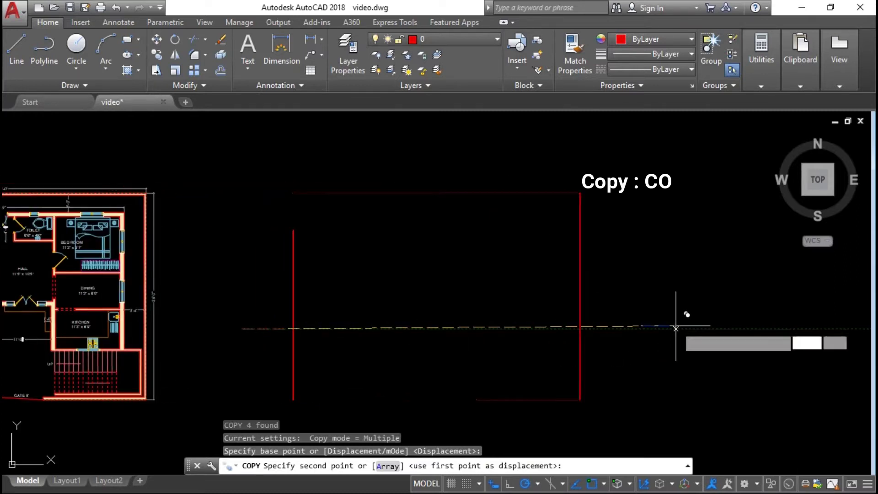
left_click(678, 328)
key("Escape")
middle_click_drag(472, 321, 473, 308)
key("Escape")
key("Escape")
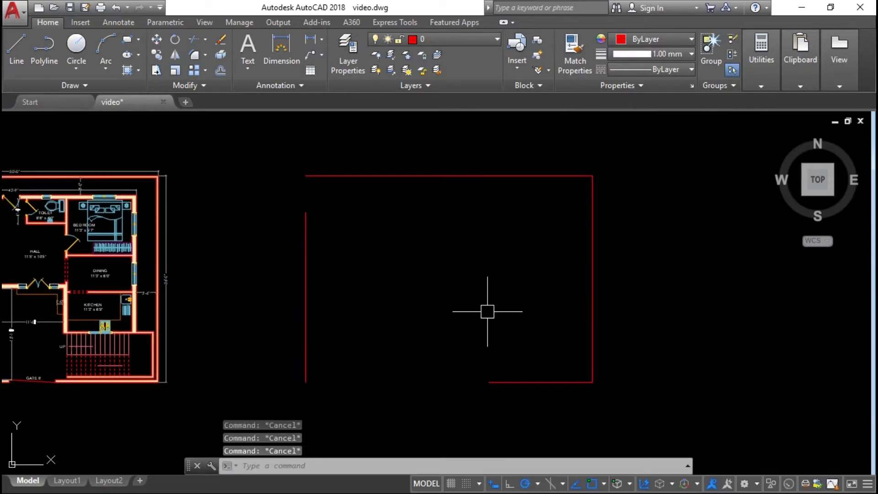
type("F")
Step: Fillet the copied boundary's open corners where the bottom and left lines meet
key("Return")
left_click(507, 382)
left_click(308, 290)
key("Return")
left_click(309, 241)
key("Escape")
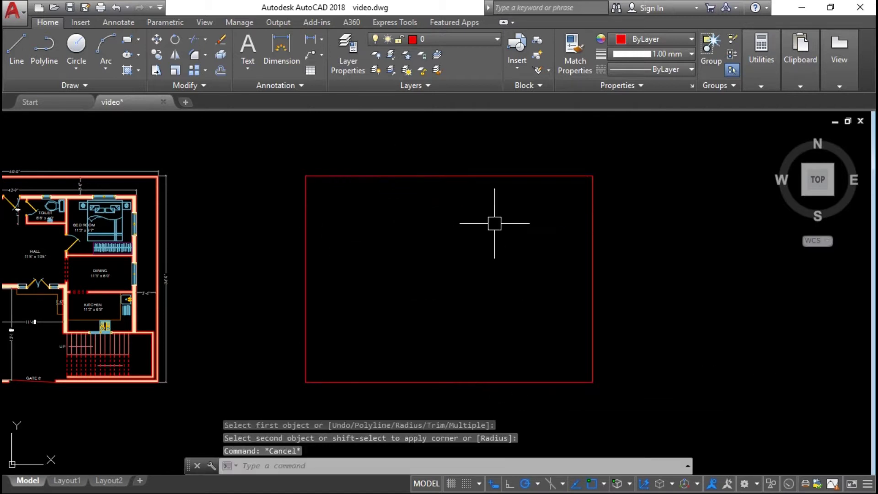
key("Escape")
key("Escape")
middle_click_drag(476, 257, 593, 235)
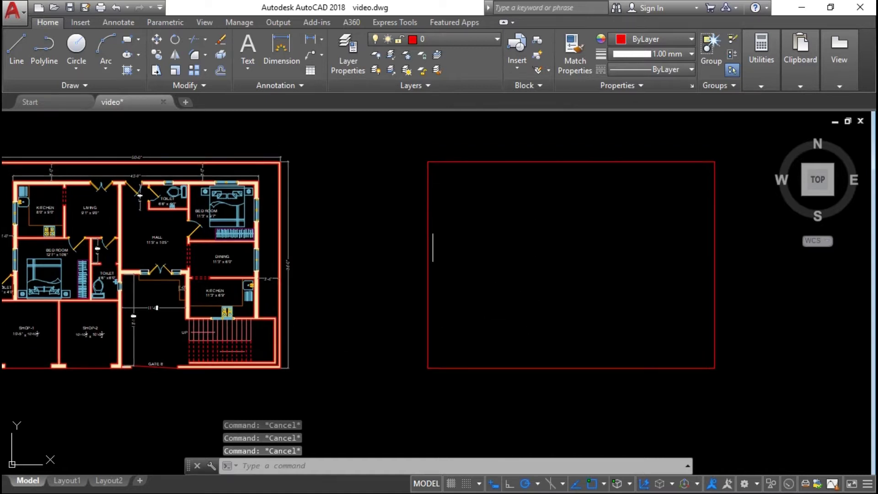
middle_click_drag(365, 202, 424, 243)
scroll(37, 184, "up", 3)
scroll(31, 187, "down", 3)
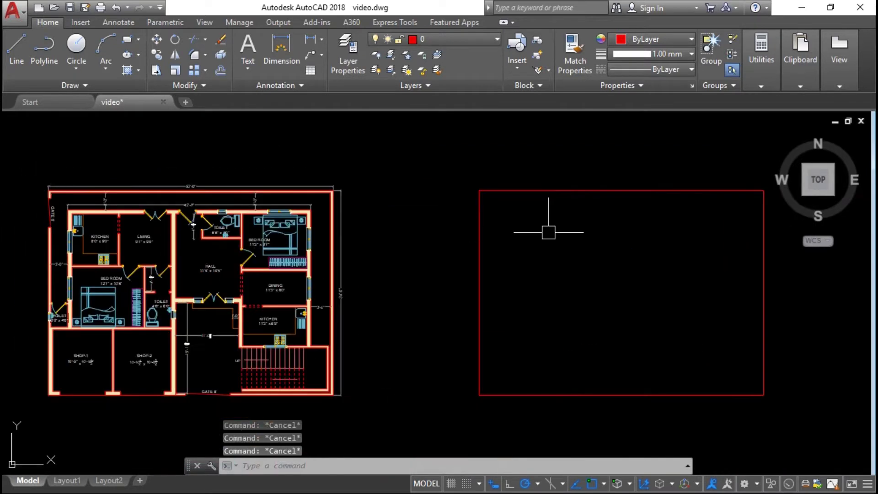
scroll(549, 227, "up", 2)
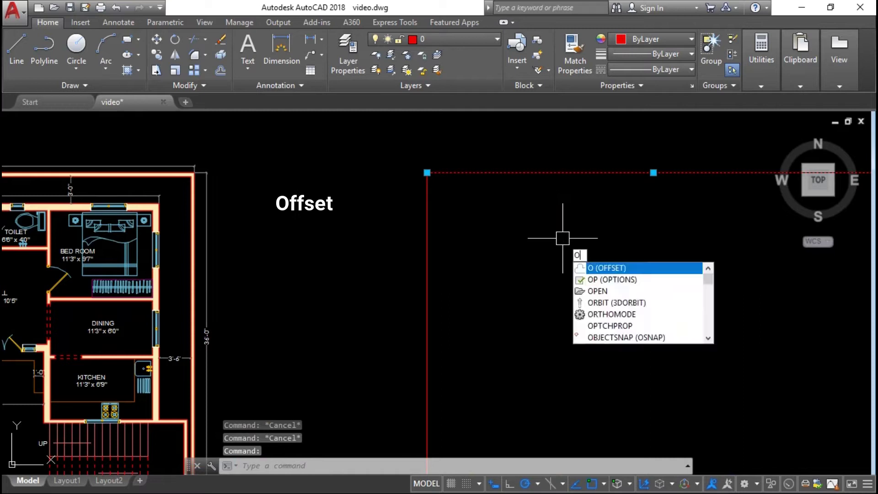
Step: Offset the new boundary's top and left lines 4.5 inches inward as inner wall lines
key("Return")
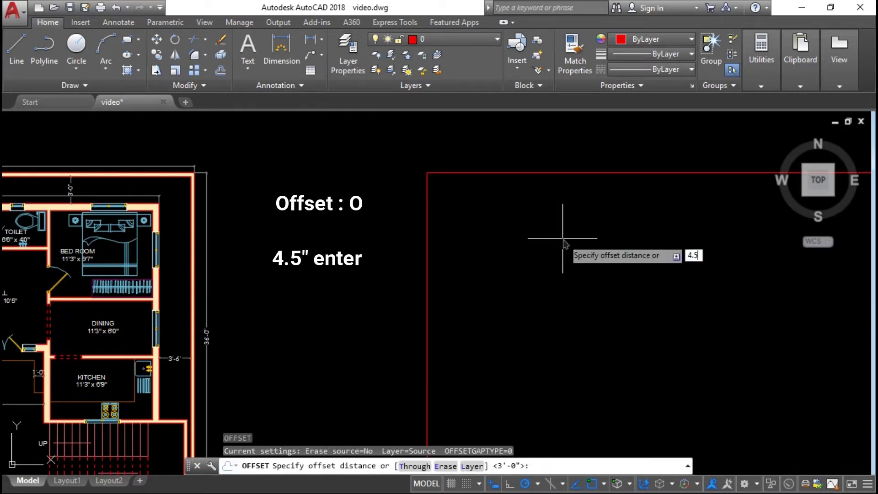
type("4.5")
key("Return")
left_click(562, 237)
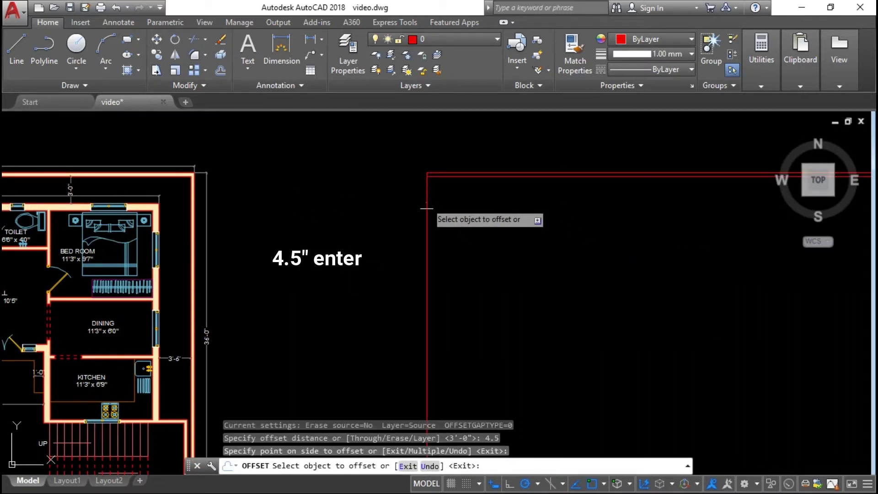
left_click(427, 208)
left_click(454, 206)
scroll(447, 227, "up", 2)
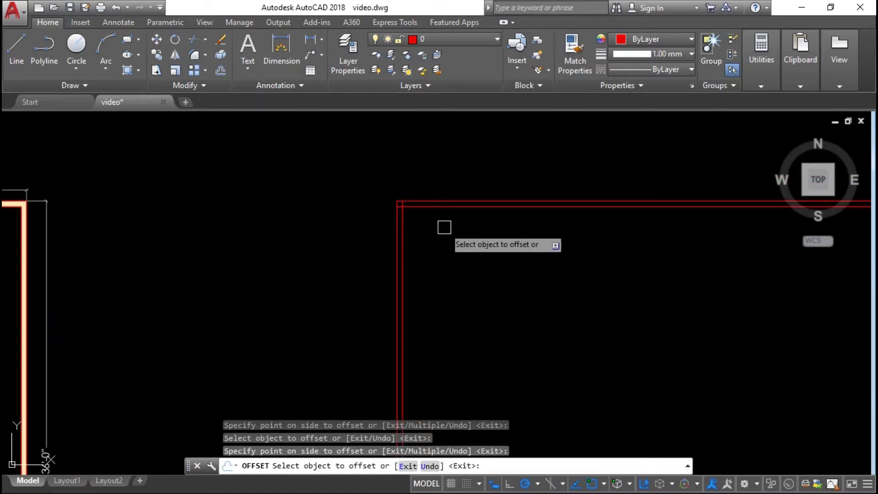
left_click(447, 207)
scroll(448, 220, "down", 3)
scroll(393, 219, "up", 2)
scroll(321, 257, "up", 2)
scroll(321, 257, "down", 3)
scroll(684, 243, "up", 5)
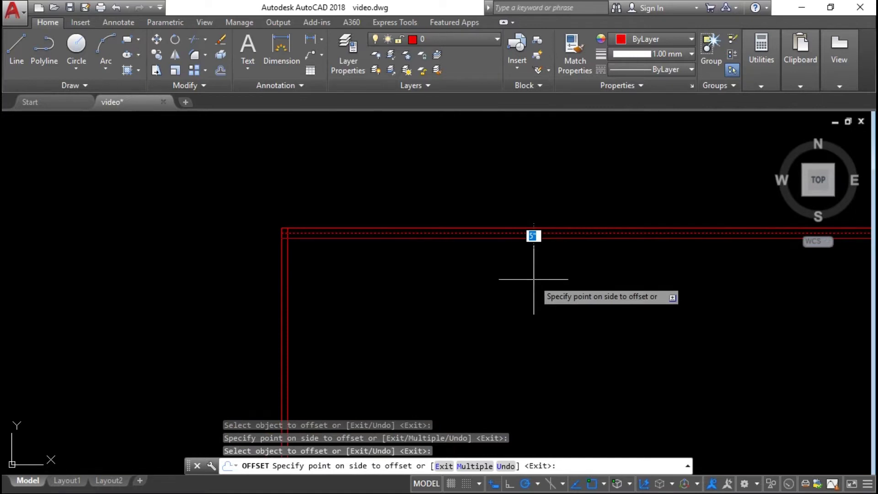
Step: Offset interior wall lines 3 feet from the inner walls, then 9 inches for wall thickness
type("3'")
key("Return")
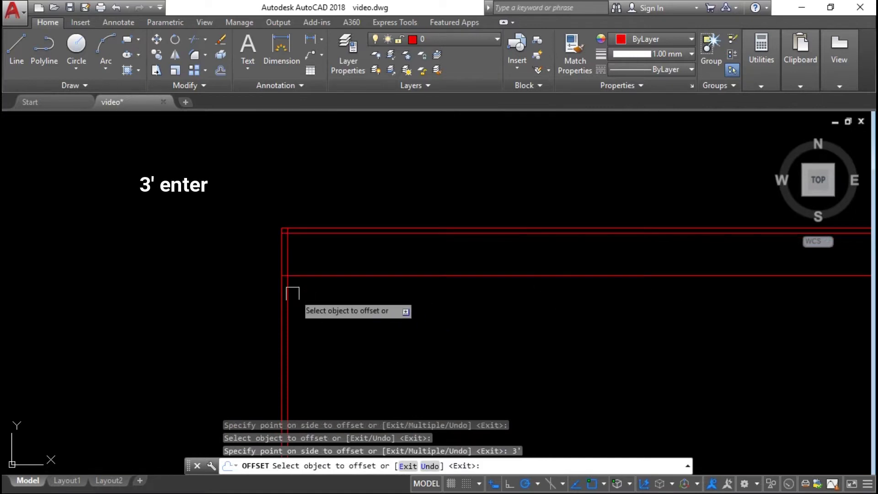
left_click(288, 294)
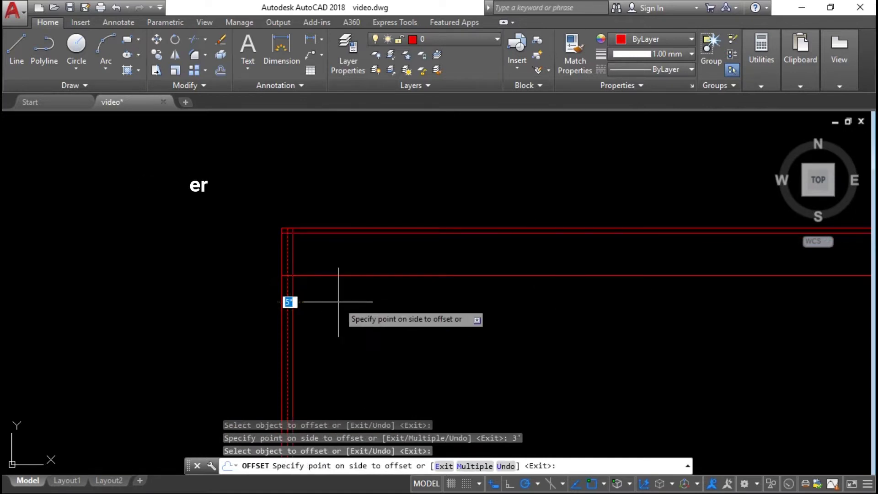
key("Return")
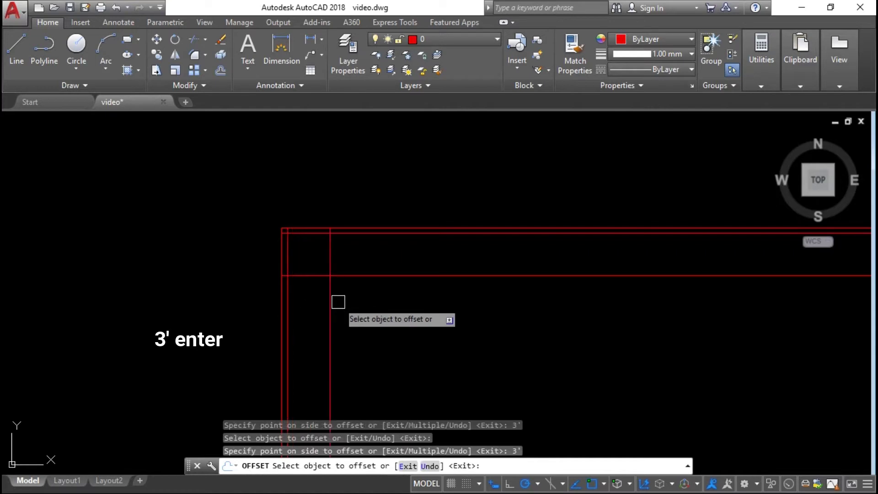
left_click(334, 302)
type("9")
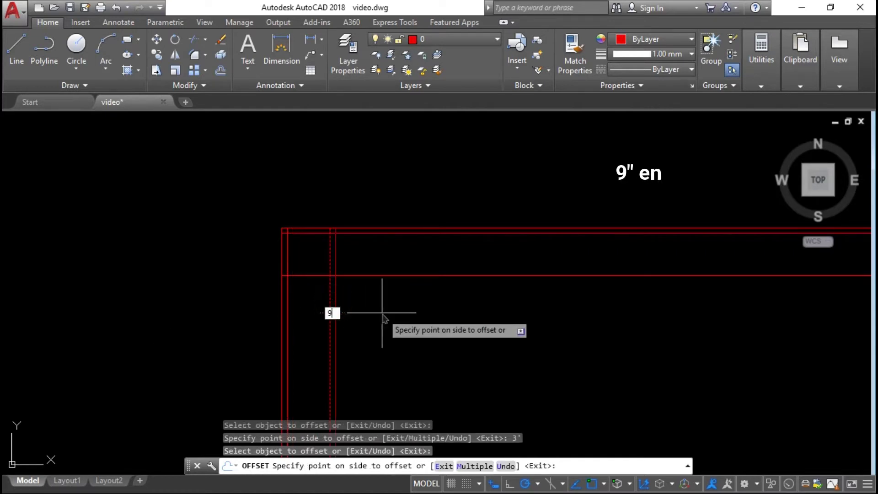
key("Return")
left_click(384, 276)
type("9")
key("Return")
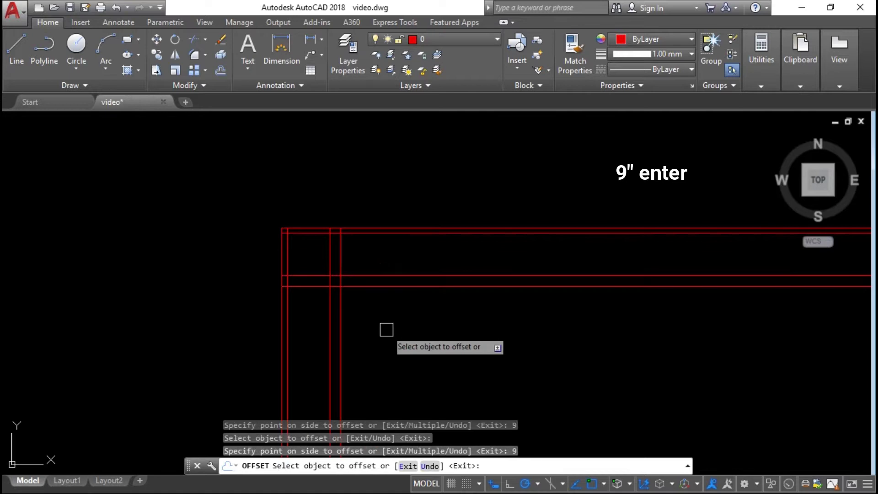
middle_click_drag(464, 334, 339, 300)
Step: Fillet the new inner wall lines into clean corners in the top-left area
key("Return")
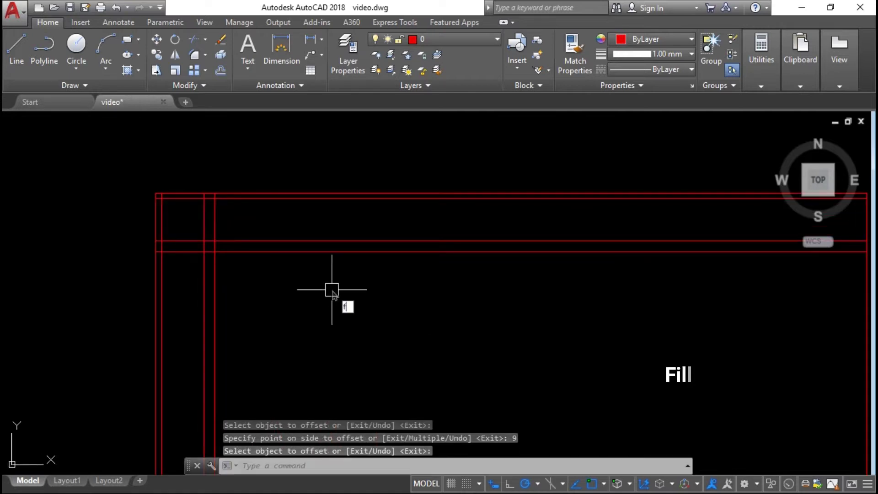
type("f")
key("Return")
left_click(229, 256)
left_click(209, 283)
key("Return")
left_click(227, 238)
scroll(202, 251, "up", 4)
key("Escape")
key("Return")
left_click(127, 184)
scroll(225, 202, "down", 3)
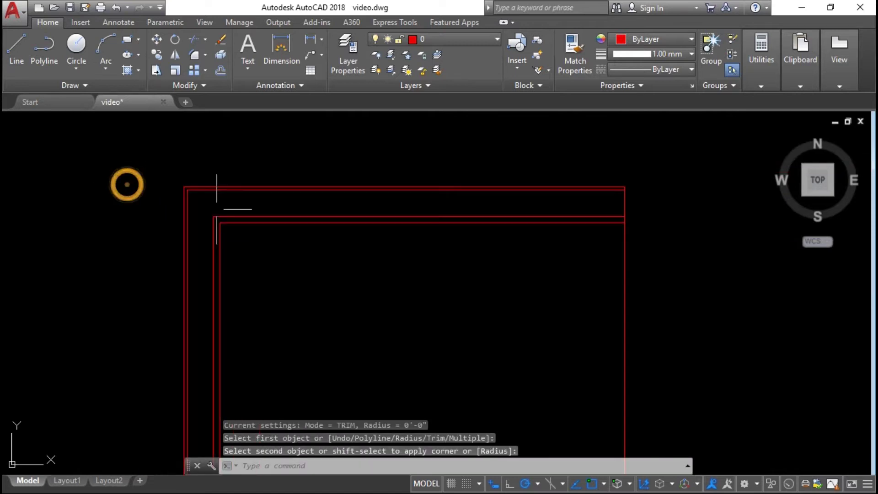
middle_click_drag(226, 202, 220, 254)
left_click(218, 243)
middle_click_drag(265, 233, 274, 292)
Step: Offset a partition 7 feet and a horizontal wall 9'6", each with a 4.5-inch thickness line
type("o")
key("Return")
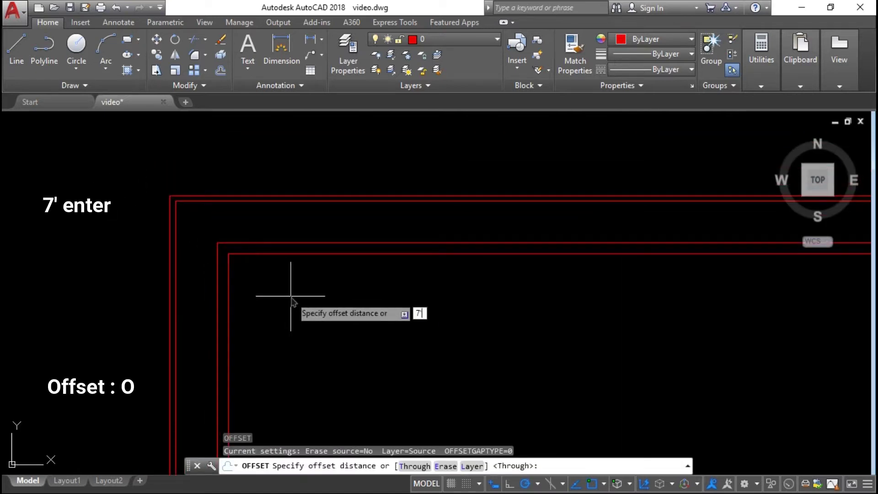
left_click(291, 295)
left_click(321, 280)
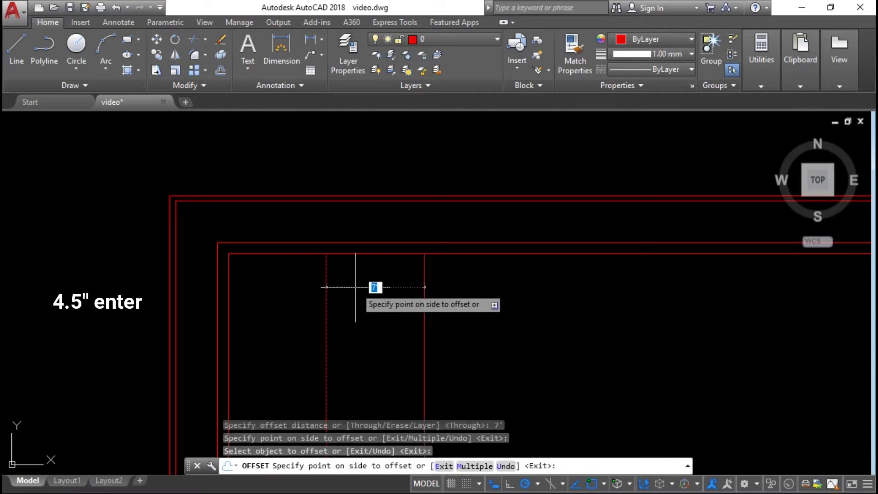
type("4.5")
key("Return")
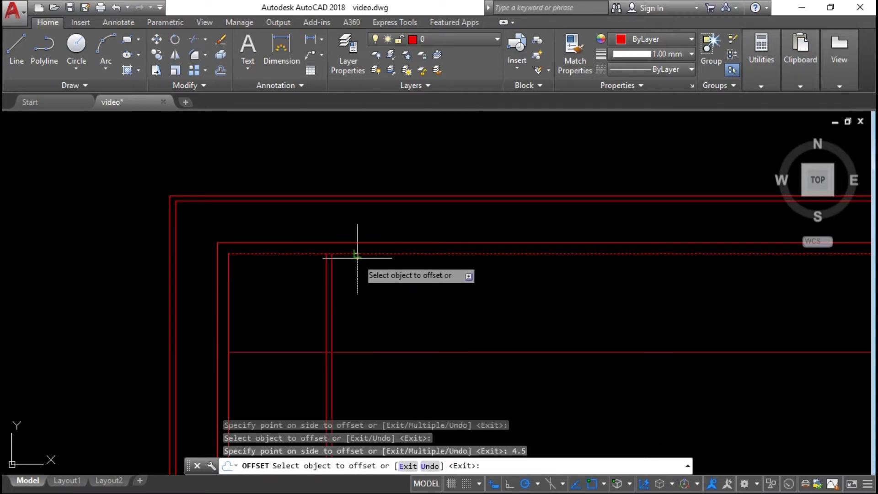
left_click(357, 255)
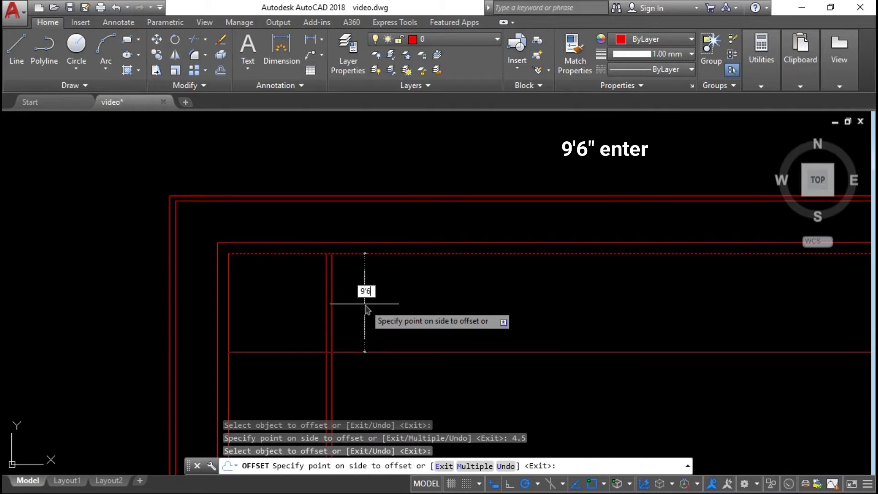
key("Return")
middle_click_drag(380, 387, 388, 351)
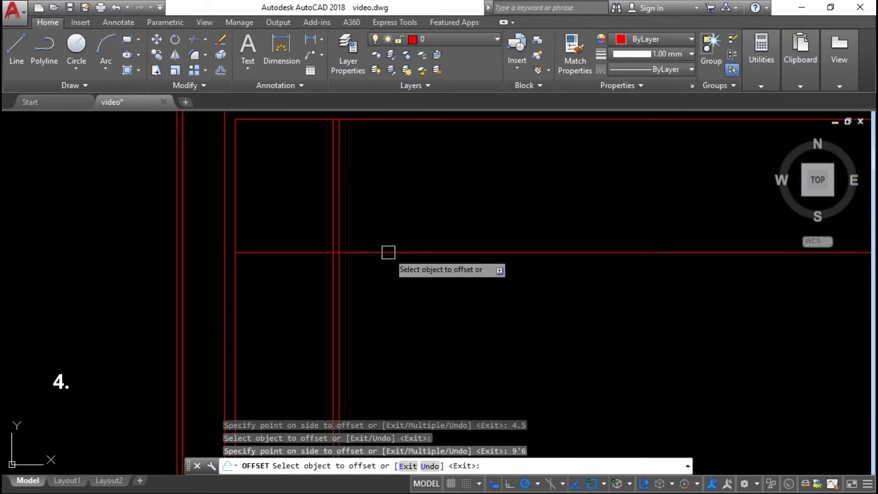
left_click(388, 252)
type("4.5")
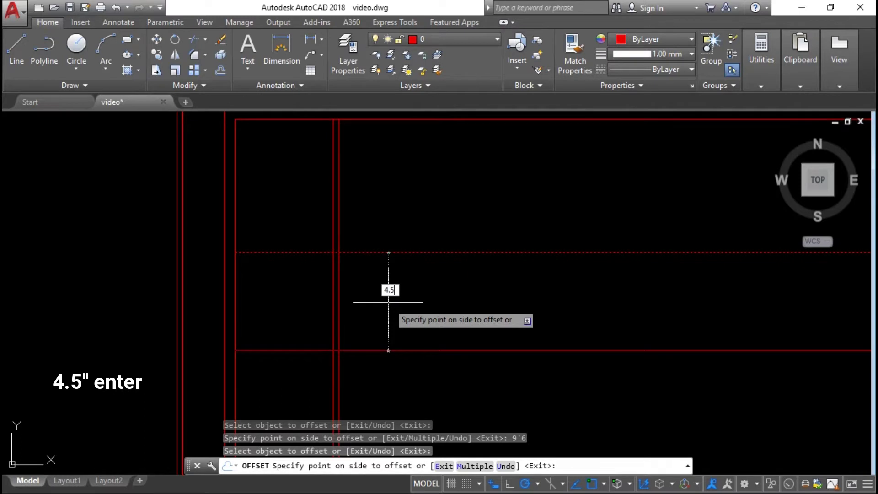
key("Return")
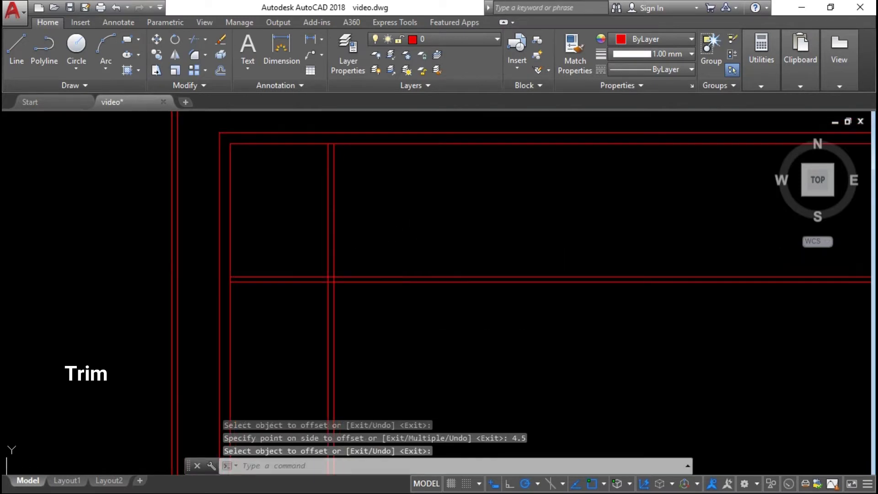
type("tr")
Step: Trim the lower ends of the middle partition lines and an overhanging segment
key("Return")
key("Return")
left_click_drag(298, 317, 357, 321)
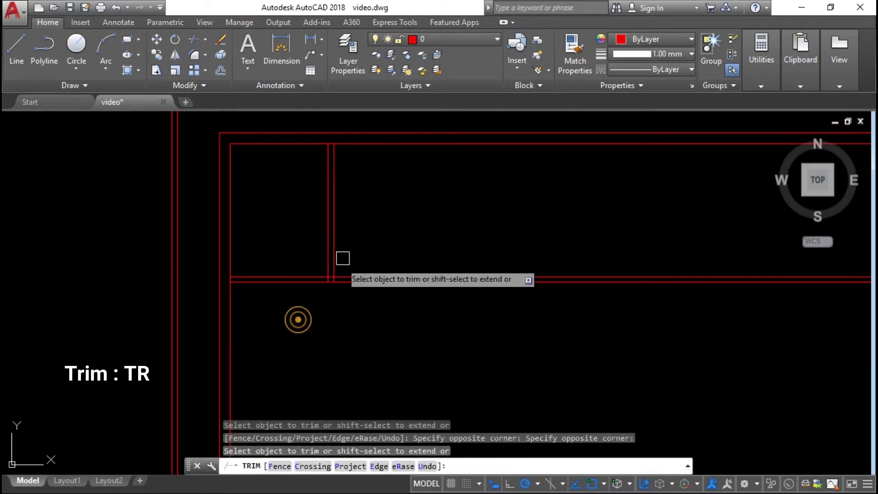
key("Escape")
left_click(333, 213)
middle_click_drag(396, 245, 390, 264)
Step: Offset a second partition 10 feet further right with a 4.5-inch wall line beside it
type("o")
key("Return")
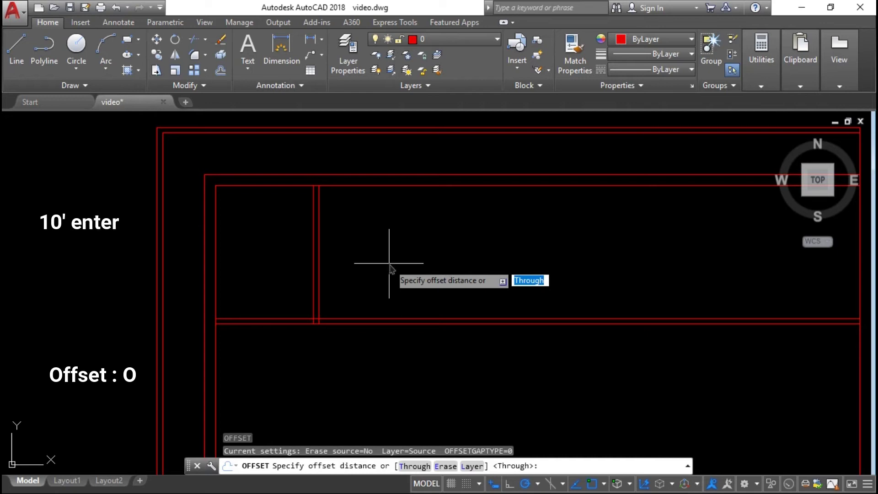
key("Return")
left_click(388, 272)
left_click(459, 251)
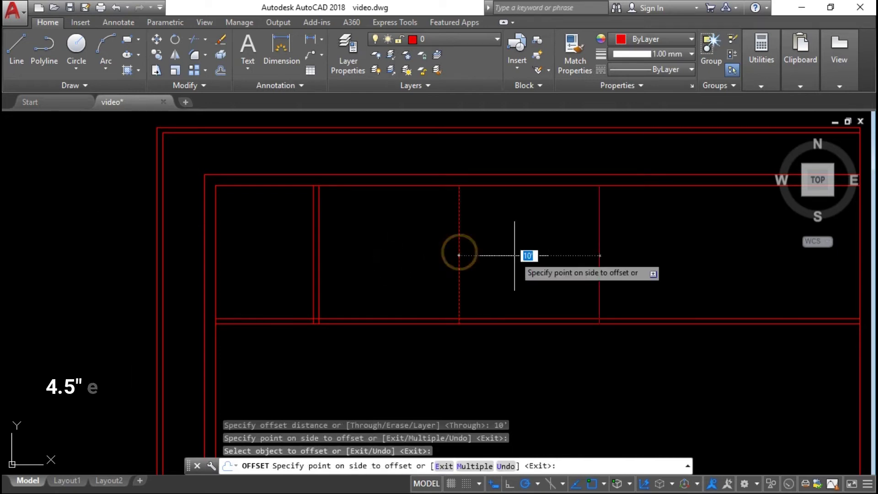
type(".5")
key("Return")
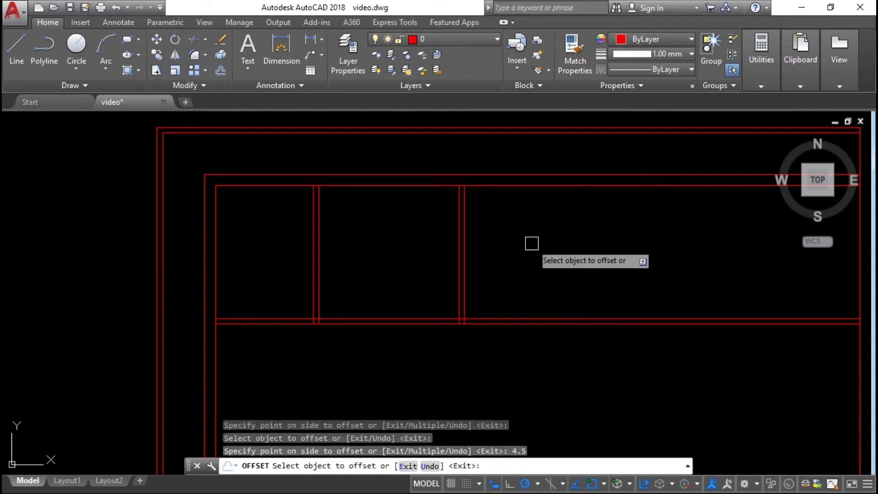
middle_click_drag(540, 276, 481, 251)
scroll(459, 279, "down", 3)
scroll(458, 272, "up", 3)
scroll(463, 254, "down", 3)
scroll(330, 261, "up", 3)
middle_click_drag(319, 251, 376, 242)
scroll(375, 242, "down", 2)
key("Return")
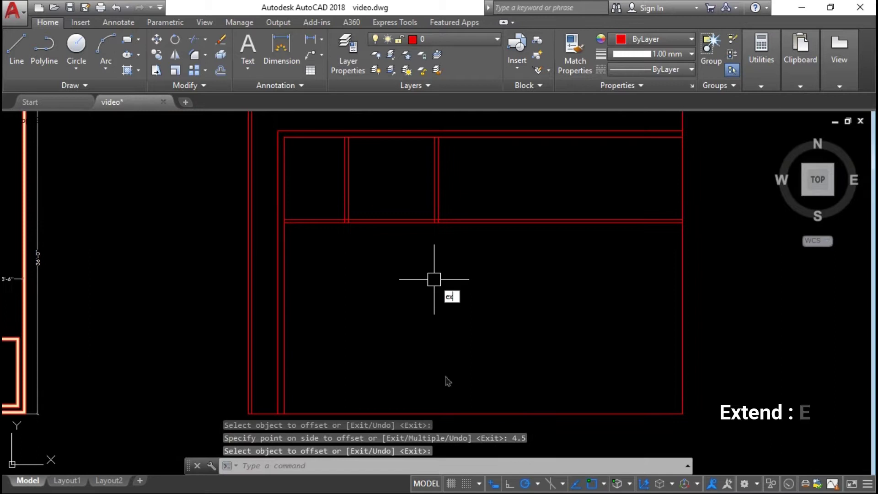
Step: Extend two vertical lines to the bottom wall, then undo the extension
key("Return")
key("Return")
left_click(462, 173)
left_click(403, 251)
middle_click_drag(404, 251, 452, 258)
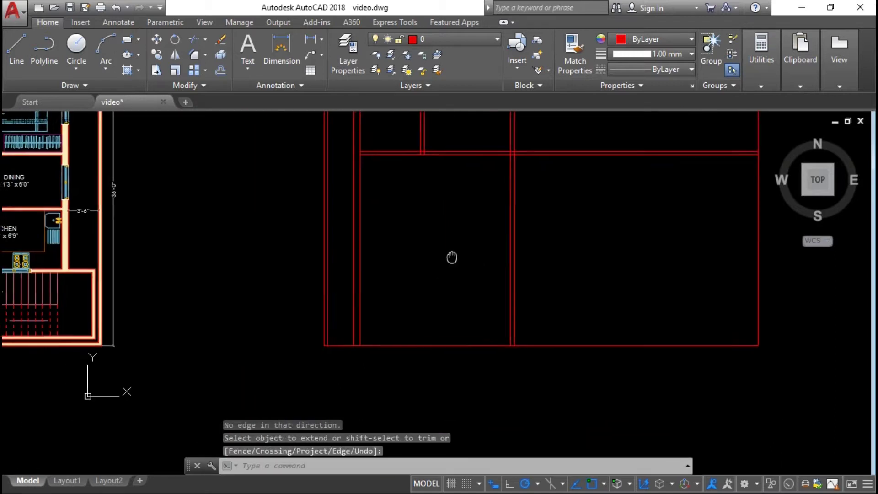
middle_click_drag(368, 282, 369, 297)
scroll(333, 333, "up", 2)
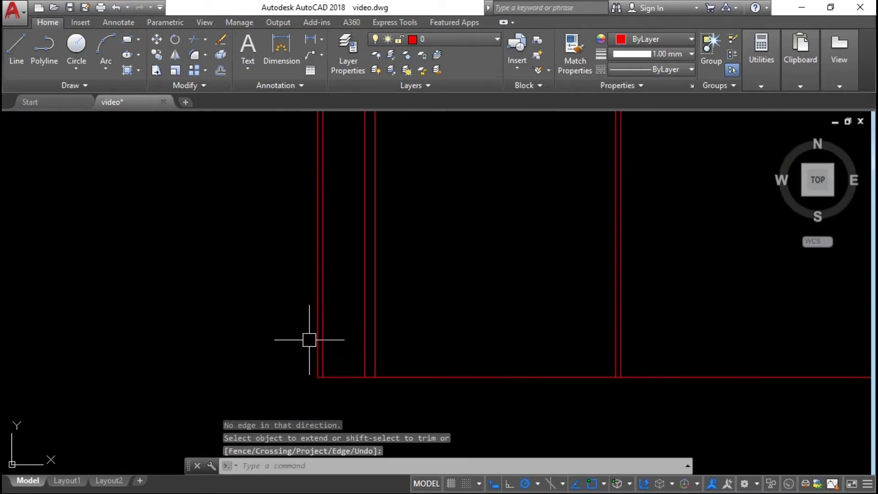
key("ctrl+z")
key("ctrl+z")
key("ctrl+z")
middle_click_drag(394, 357, 441, 304)
scroll(441, 307, "up", 2)
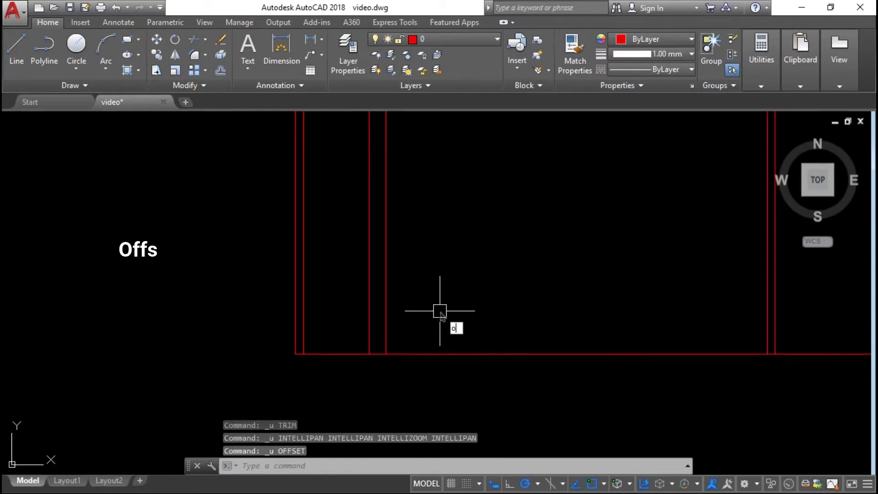
Step: Offset the vertical and bottom wall lines 9 inches, then the new horizontal line 11 feet
type("o")
key("Return")
type("9")
key("Return")
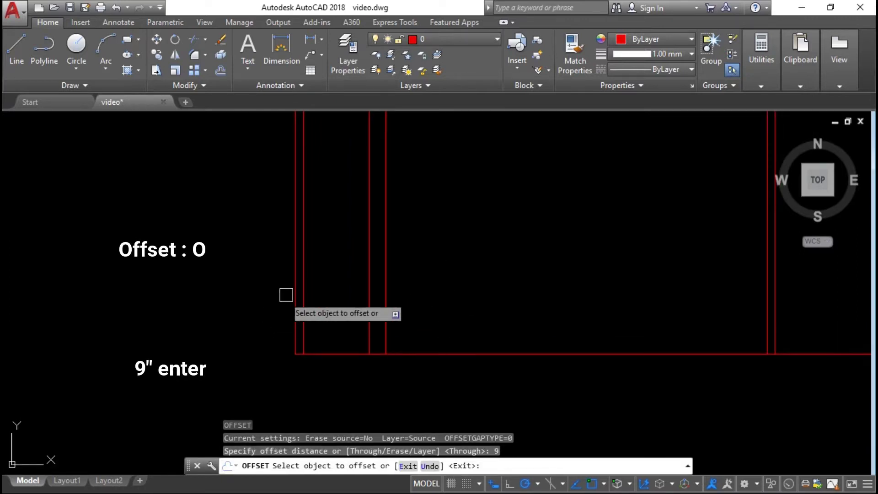
left_click(304, 293)
left_click(331, 278)
left_click(457, 356)
left_click(454, 280)
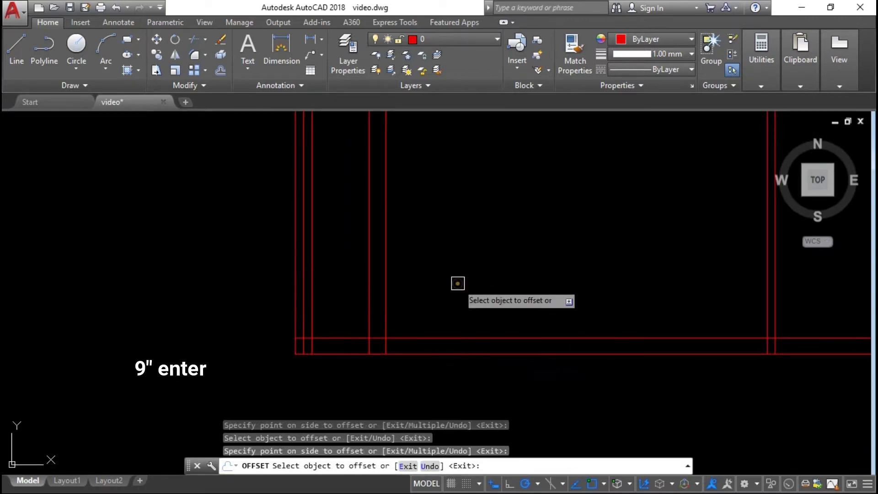
left_click(454, 337)
type("'")
key("Return")
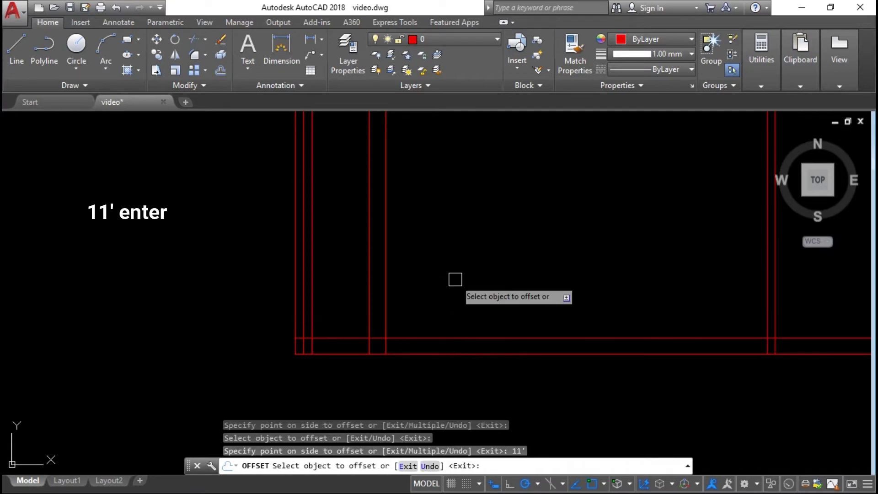
Step: Offset a vertical wall 10'6" away and add 4.5-inch thickness lines to the new walls
left_click(315, 256)
type("10'6")
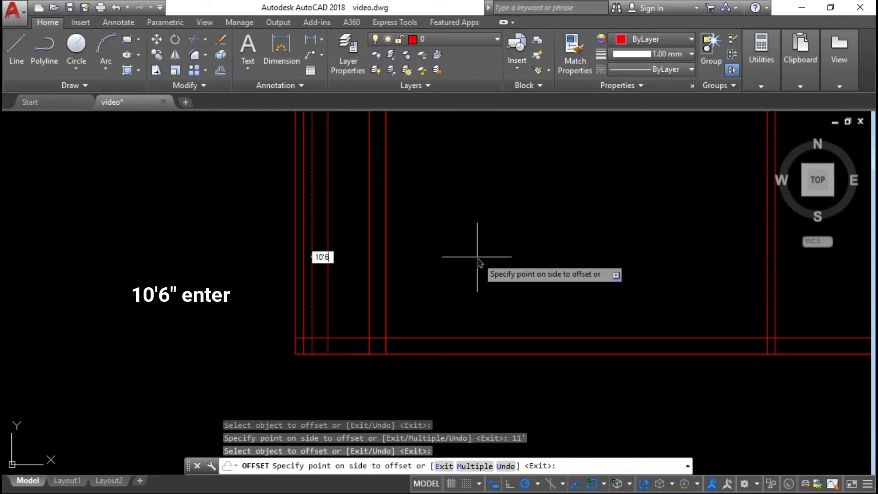
key("Return")
left_click(543, 251)
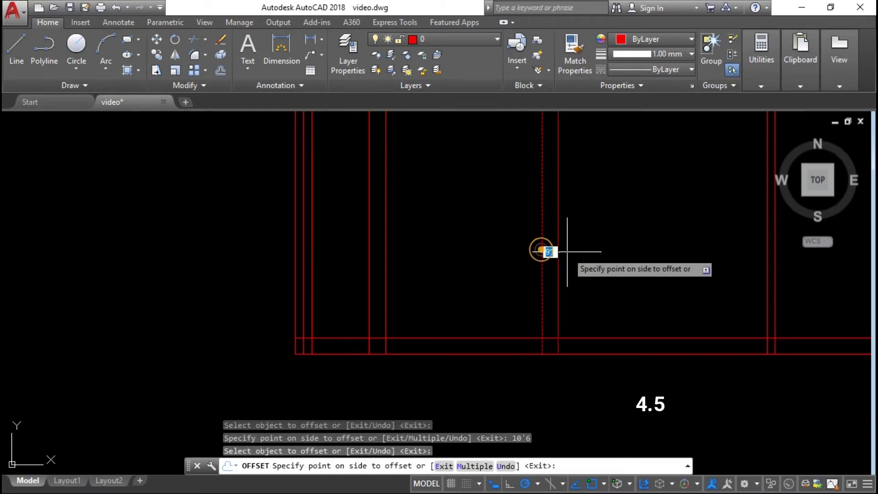
type("4.5")
key("Return")
middle_click_drag(599, 323, 575, 212)
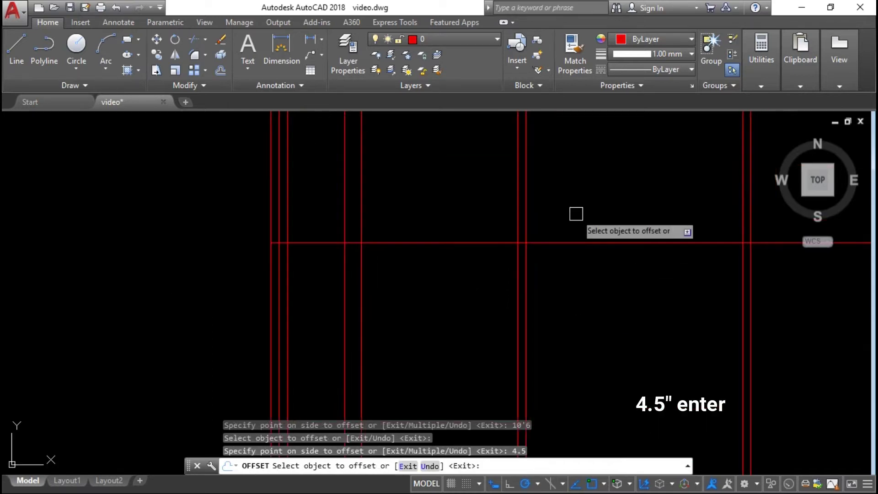
left_click(573, 243)
left_click(573, 208)
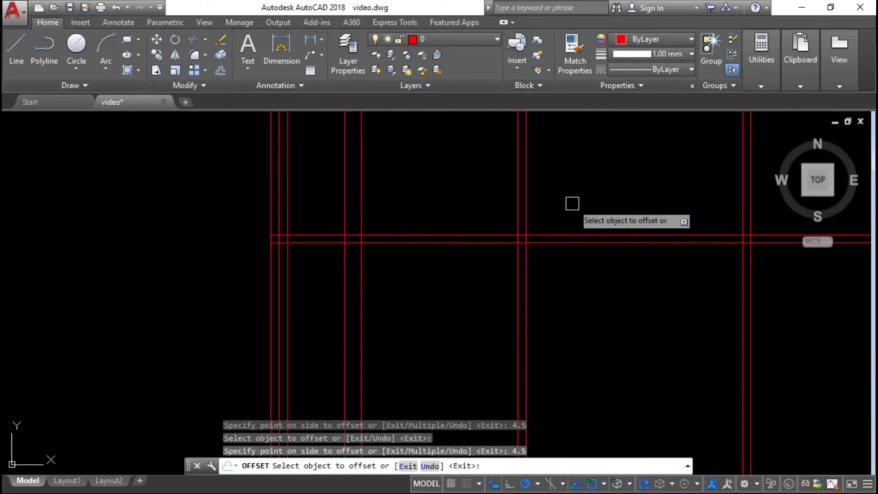
scroll(571, 204, "down", 5)
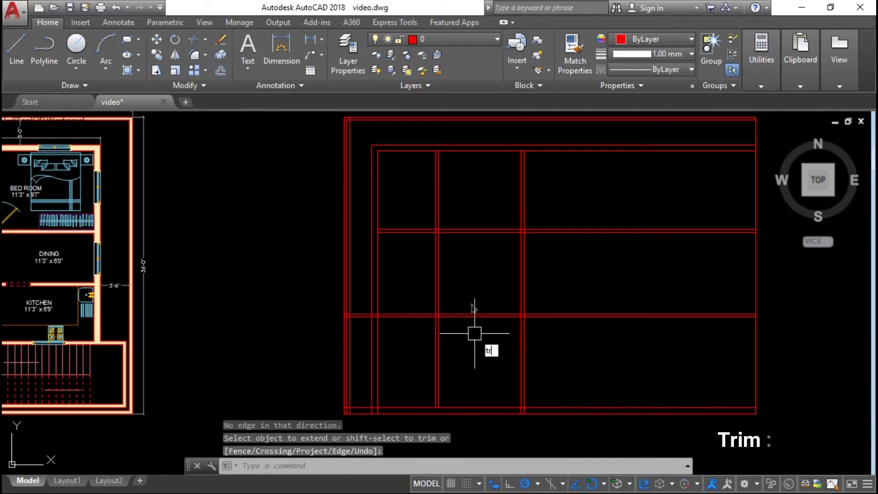
Step: Trim the overlapping wall lines in the lower rooms using crossing cuts, all lines as edges
key("Return")
left_click(468, 245)
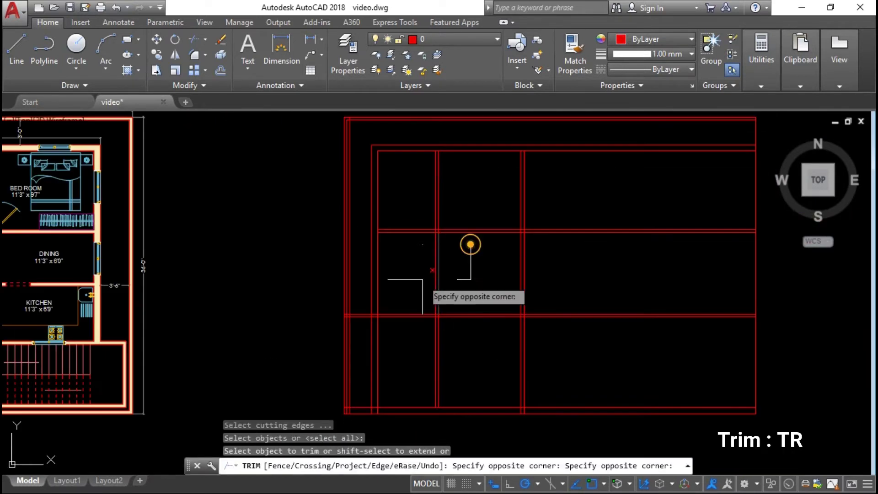
left_click(412, 333)
left_click(363, 352)
middle_click_drag(474, 361, 450, 288)
scroll(355, 306, "up", 2)
scroll(308, 202, "up", 2)
scroll(320, 194, "up", 1)
mouse_move(350, 316)
middle_mouse_down()
mouse_move(350, 171)
mouse_move(341, 235)
middle_mouse_up()
Step: Trim the remaining overhanging segments at the wall corners and bottom rectangles
left_click(341, 235)
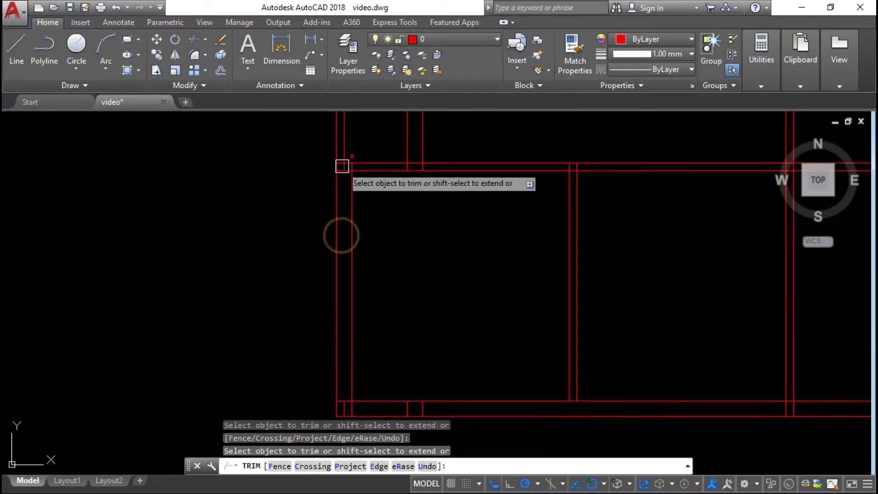
scroll(344, 167, "up", 5)
left_click(322, 150)
scroll(382, 165, "down", 2)
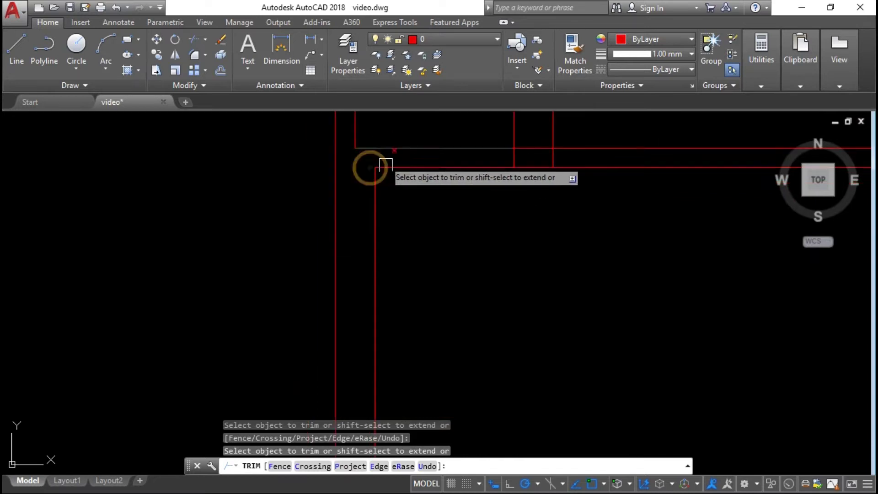
scroll(391, 131, "down", 3)
scroll(345, 247, "up", 3)
left_click(357, 288)
key("Escape")
Step: Erase the four leftover small line pieces with a window selection
type("e")
key("Return")
left_click(205, 237)
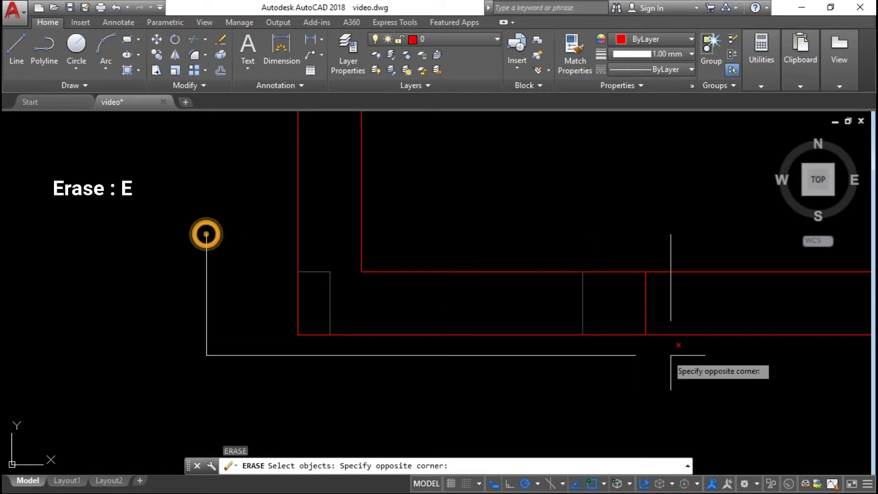
left_click(681, 355)
scroll(538, 249, "down", 3)
scroll(539, 249, "down", 2)
mouse_move(345, 372)
middle_mouse_down()
mouse_move(448, 354)
mouse_move(412, 397)
middle_mouse_up()
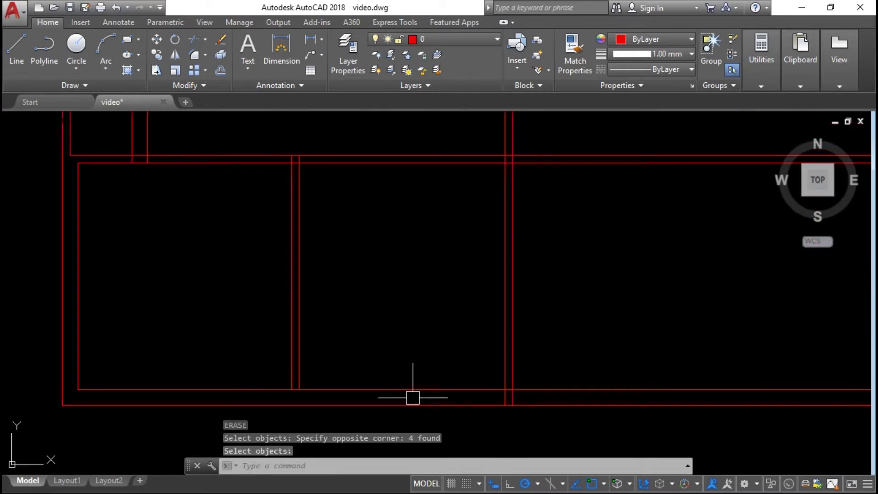
Step: Offset the bottom wall line 4.5", then 2'6" above it, then 9" above that
key("Escape")
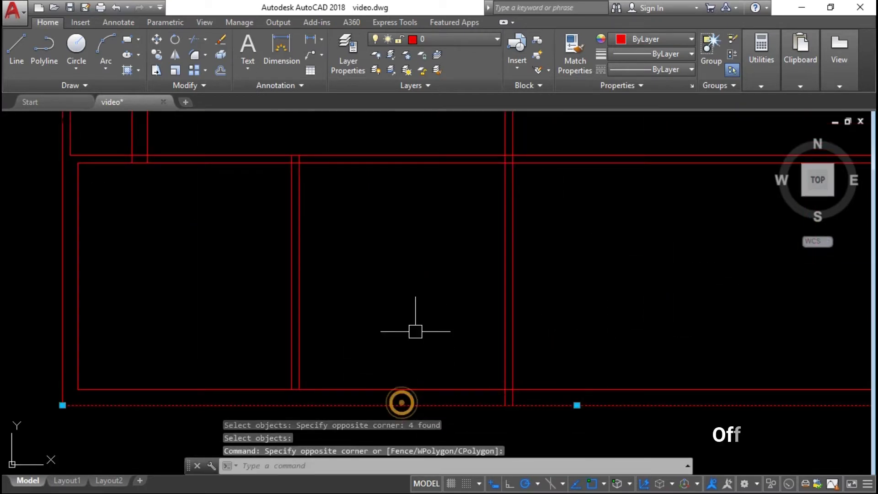
type("o")
key("Return")
key("Return")
left_click(414, 405)
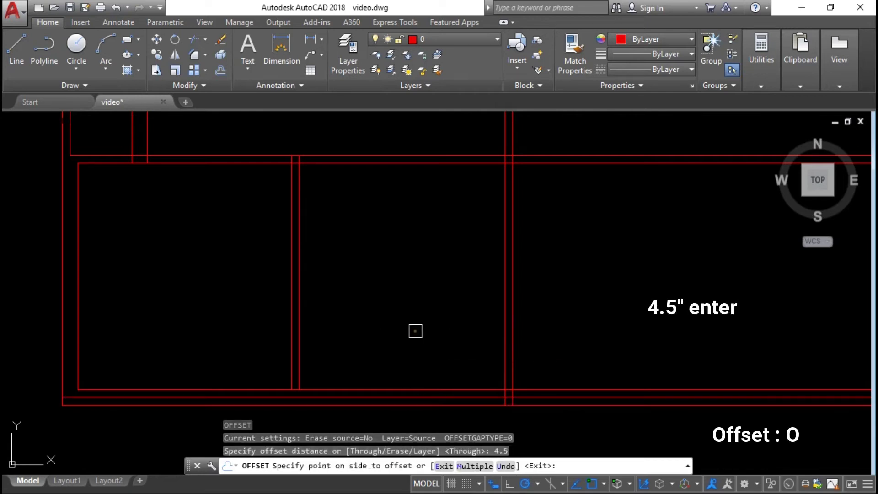
left_click(413, 329)
left_click(405, 398)
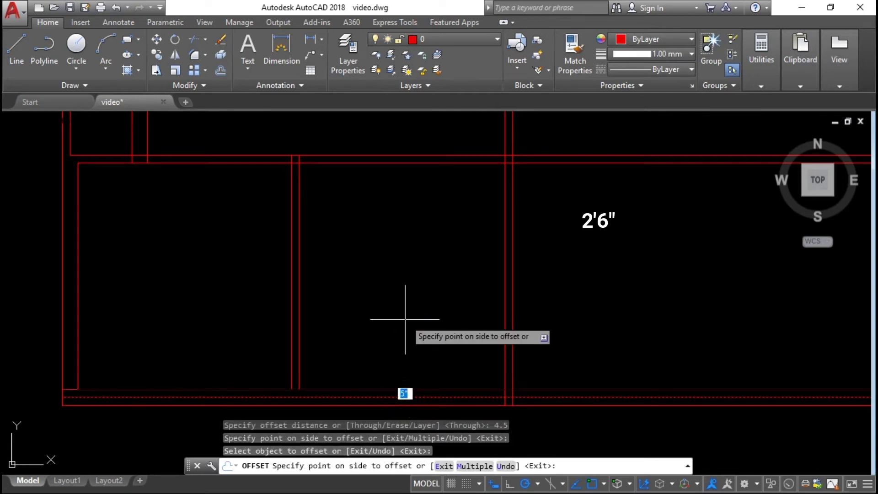
type("6")
key("Return")
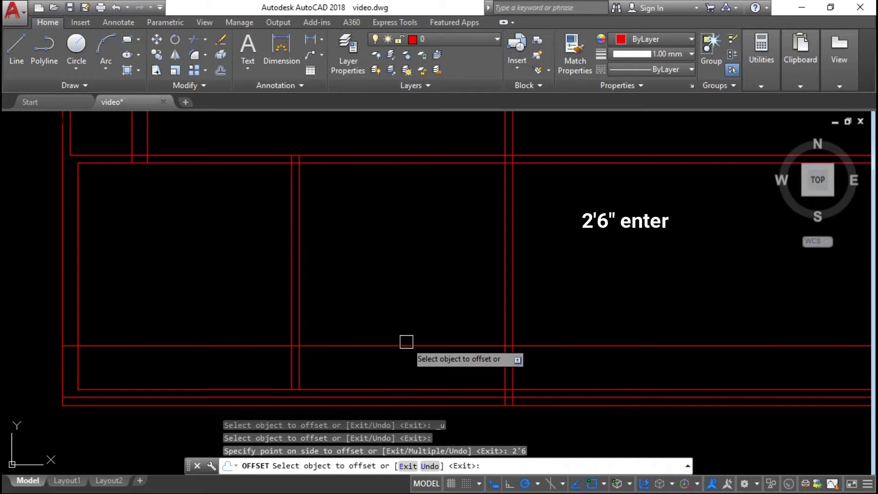
left_click(406, 343)
key("Return")
Step: Offset vertical wall lines 9" to add an extra vertical wall in the lower rooms
left_click(512, 366)
type("9")
key("Return")
left_click(292, 360)
left_click(333, 361)
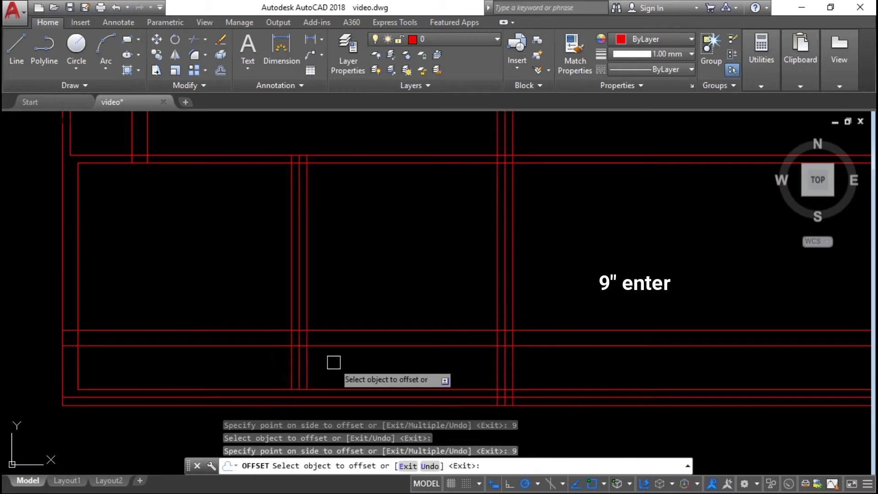
key("Return")
Step: Start TRIM (TR) to clean up the new wall lines
type("tr")
key("Return")
scroll(318, 359, "up", 2)
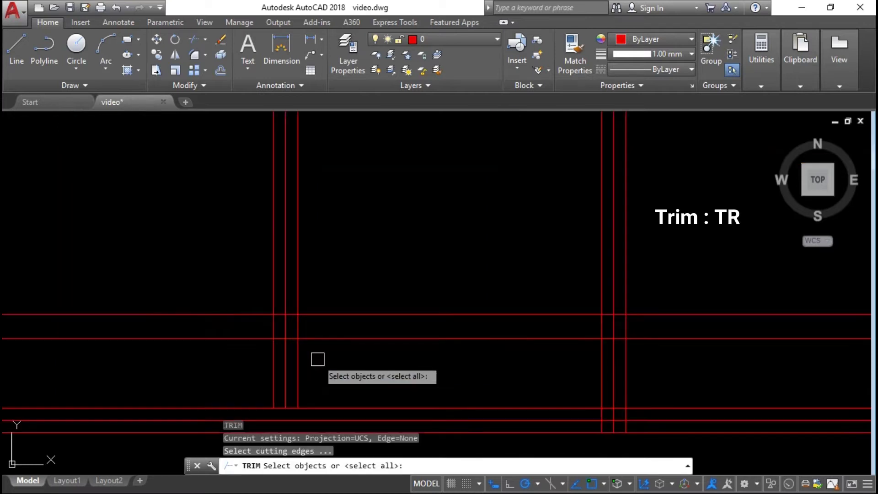
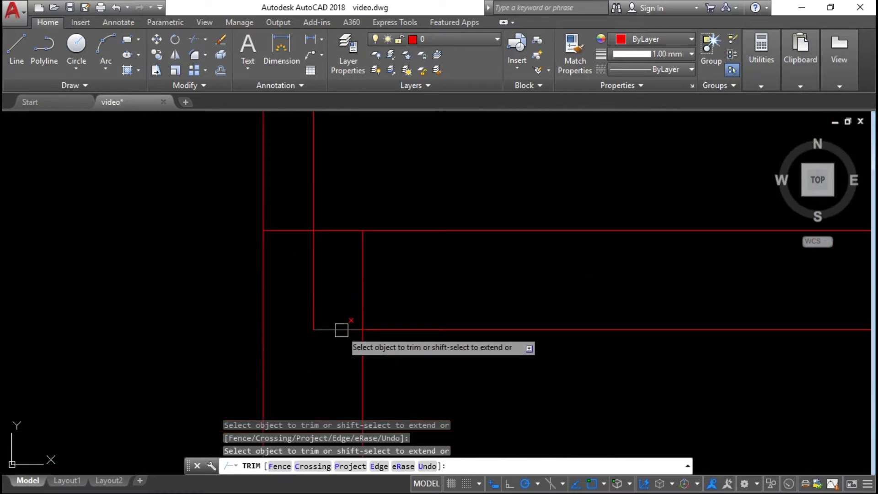
Step: Undo the wrong trim, then trim the middle segment at the next wall junction
scroll(302, 253, "down", 5)
scroll(563, 280, "up", 3)
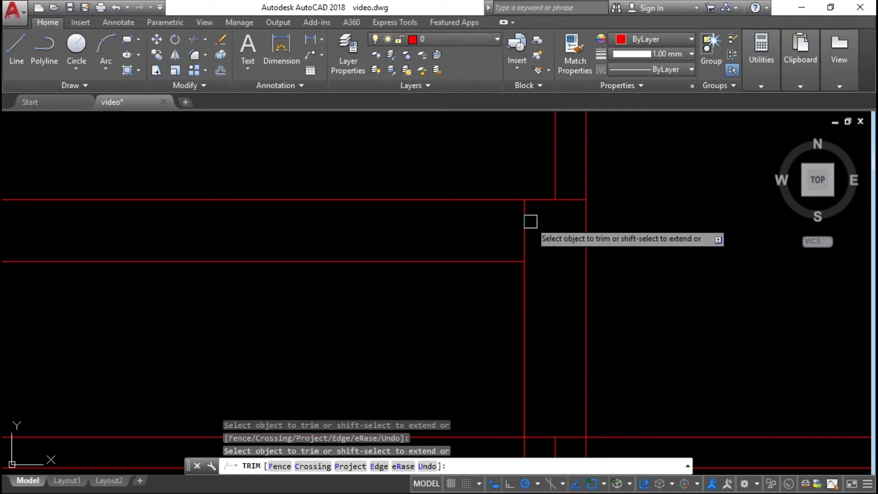
scroll(566, 256, "down", 2)
middle_click_drag(562, 283, 607, 268)
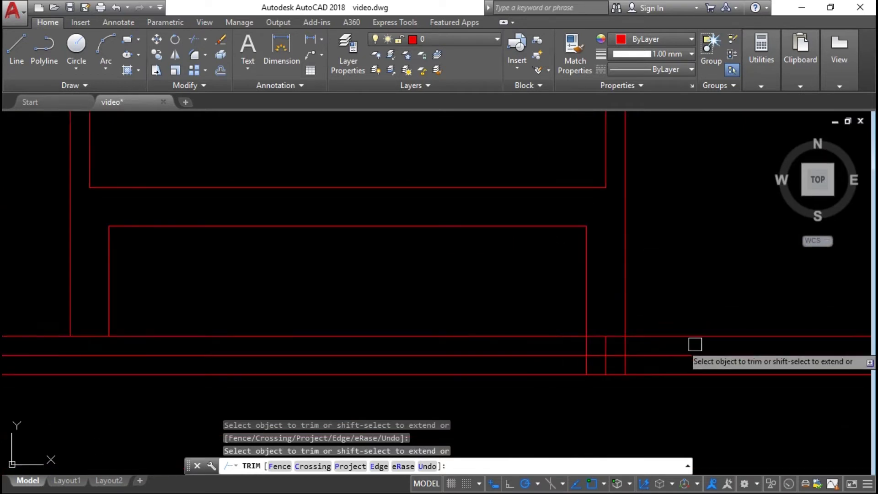
key("ctrl+z")
scroll(640, 320, "down", 3)
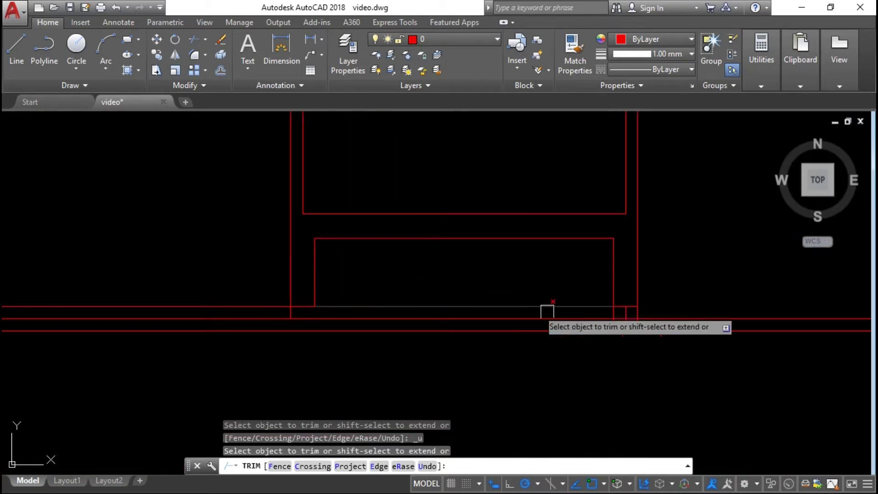
scroll(551, 307, "up", 3)
left_click(560, 307)
Step: Trim the lower line's left end and the short stubs at the lower-left corner
scroll(411, 304, "down", 3)
left_click(179, 316)
scroll(314, 315, "up", 3)
left_click(255, 297)
left_click(265, 278, "shift")
left_click(230, 308)
Step: Trim the three short segments at the lower-right corner junction
middle_click_drag(525, 266, 406, 290)
middle_click_drag(648, 318, 541, 317)
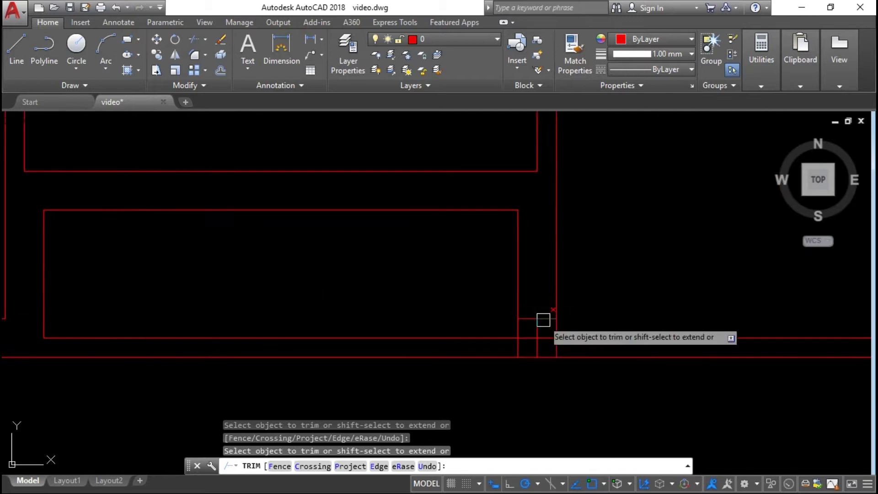
left_click(521, 348)
left_click(544, 336)
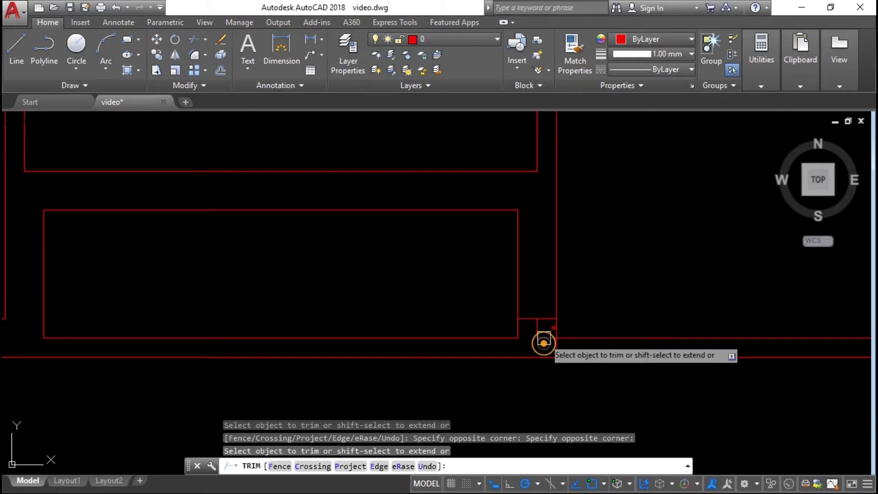
left_click(541, 316)
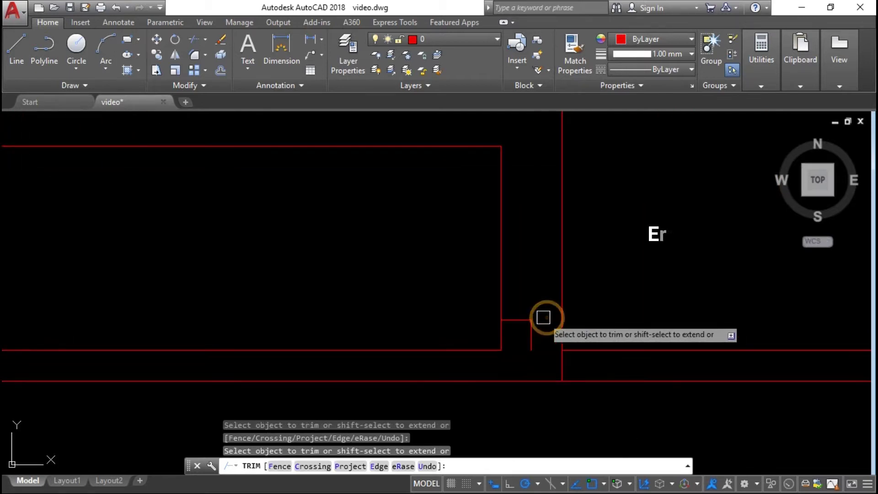
key("Escape")
Step: Erase the two small corner segments and one more stray segment
type("e")
key("Return")
left_click_drag(543, 300, 514, 337)
key("Return")
middle_click_drag(548, 336, 579, 336)
scroll(579, 336, "down", 2)
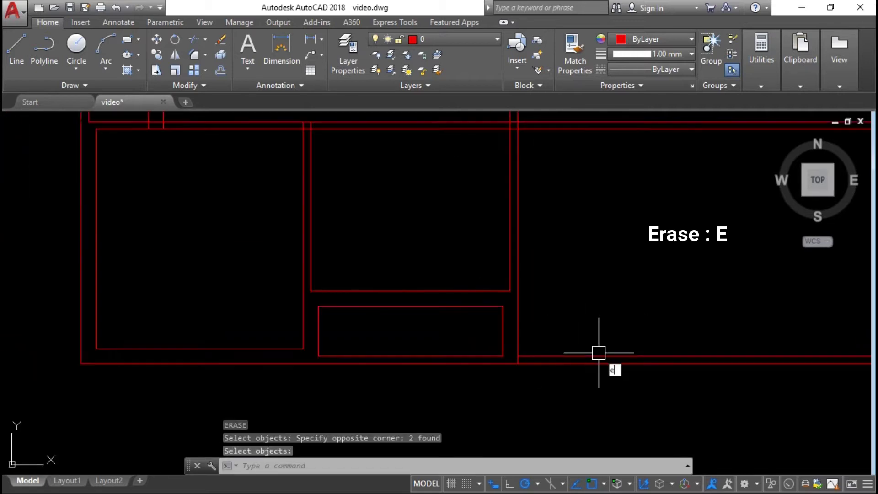
key("Return")
type("e")
key("Return")
left_click(601, 349)
key("Escape")
key("Escape")
Step: Trim the lower double line where it runs past the wall
scroll(396, 325, "down", 2)
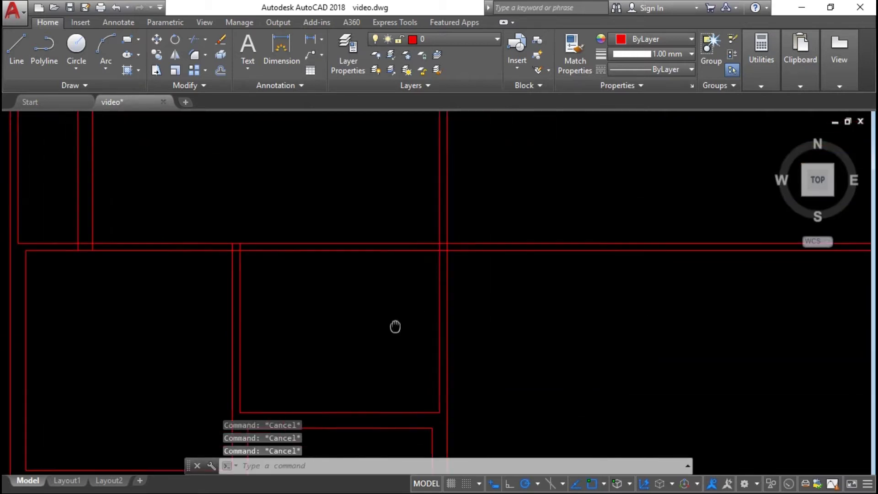
scroll(396, 325, "down", 2)
type("tr")
key("Return")
left_click_drag(529, 337, 507, 280)
key("Escape")
key("Escape")
key("Escape")
Step: Trim off the overshooting horizontal line at the lower wall
scroll(510, 265, "up", 2)
scroll(425, 266, "up", 2)
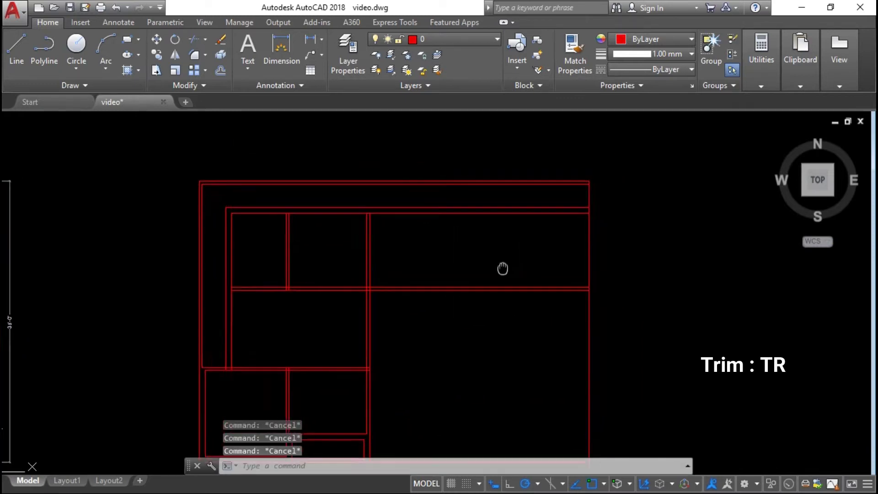
scroll(503, 267, "up", 2)
type("tr")
key("Return")
key("Return")
left_click_drag(536, 266, 513, 342)
key("Return")
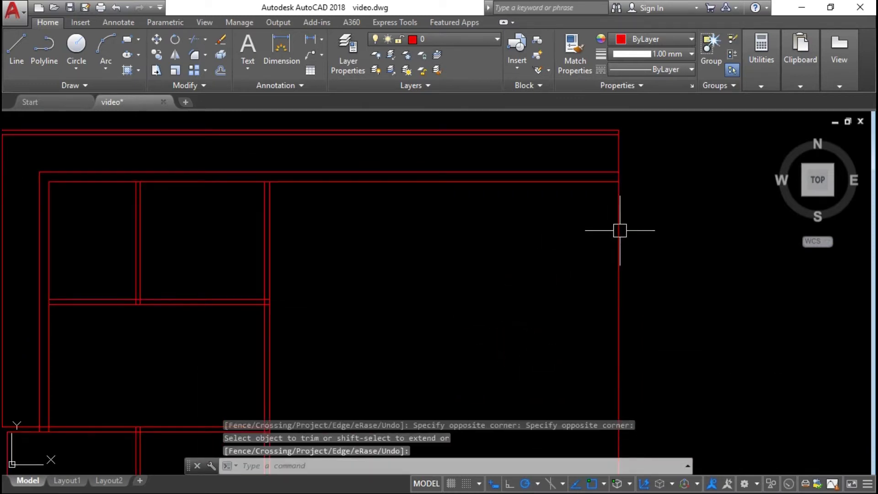
left_click(620, 230)
Step: Offset the right wall line by 4.5 inches
type("o")
key("Return")
type("4")
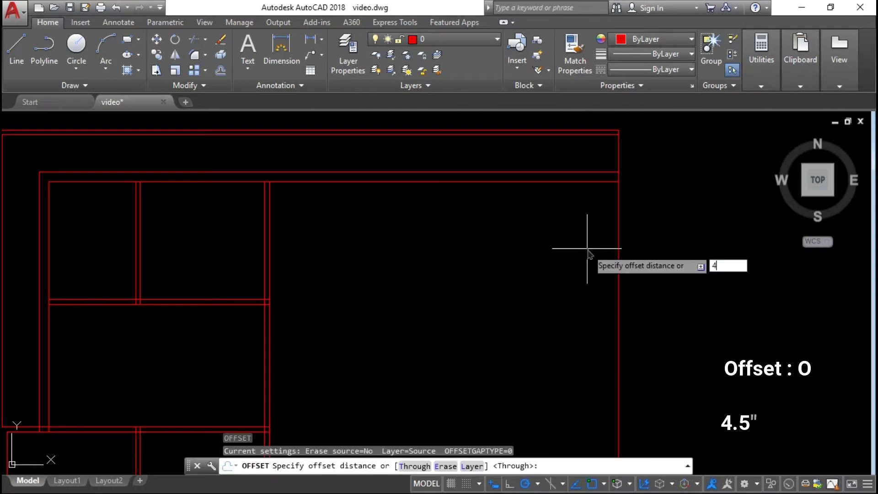
key("Return")
scroll(588, 247, "up", 2)
left_click(617, 199)
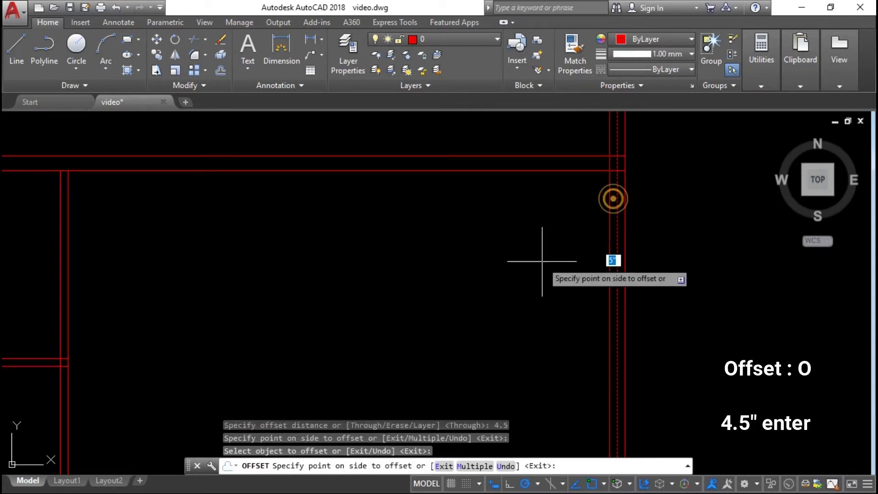
scroll(588, 255, "down", 4)
scroll(402, 320, "up", 2)
scroll(372, 340, "up", 4)
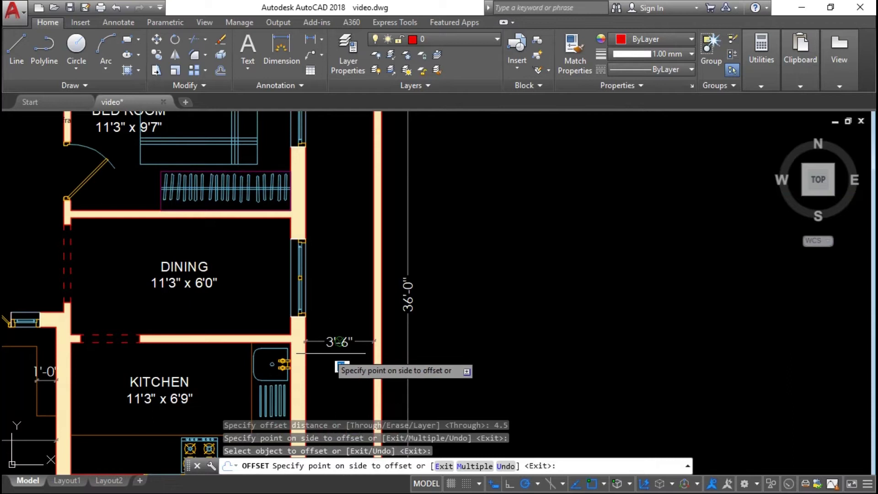
scroll(370, 343, "up", 1)
Step: Check the reference plan's kitchen walls and create a line offset 2'9" inward
scroll(418, 308, "up", 3)
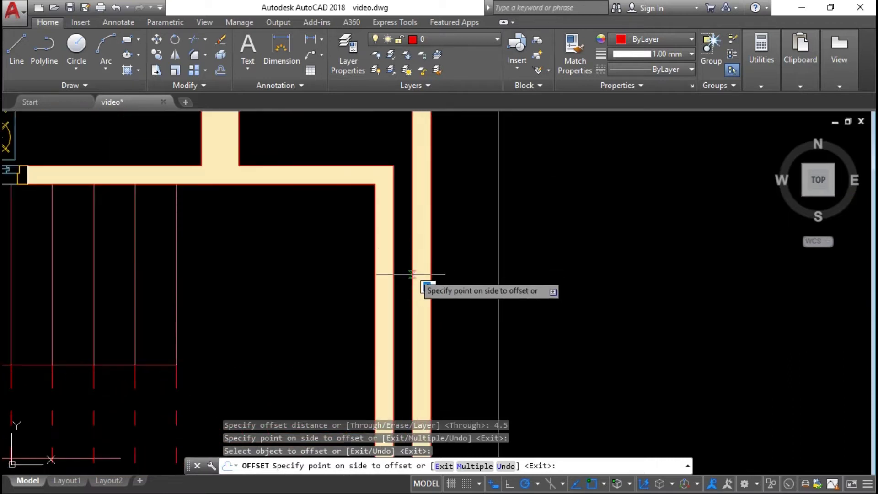
scroll(411, 274, "down", 2)
scroll(348, 304, "down", 3)
middle_click_drag(492, 218, 482, 211)
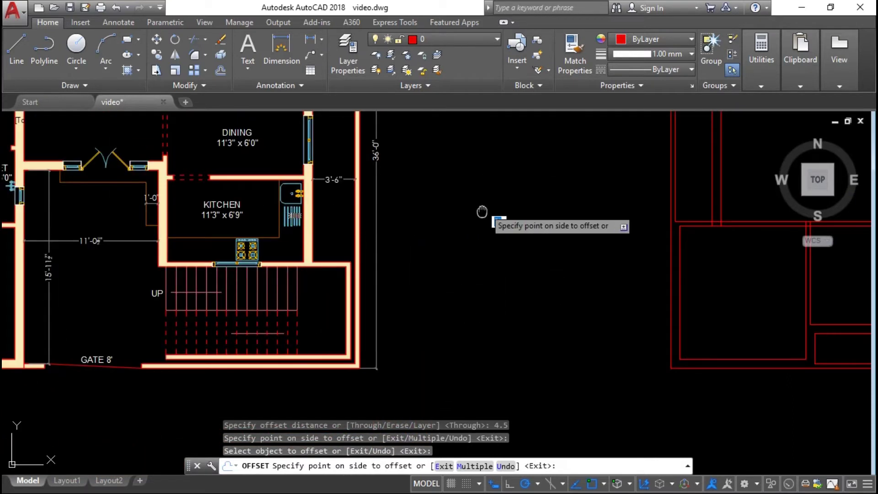
scroll(483, 256, "down", 5)
scroll(550, 251, "up", 3)
scroll(550, 251, "up", 2)
mouse_move(504, 329)
middle_mouse_down()
mouse_move(489, 330)
mouse_move(473, 362)
middle_mouse_up()
key("Return")
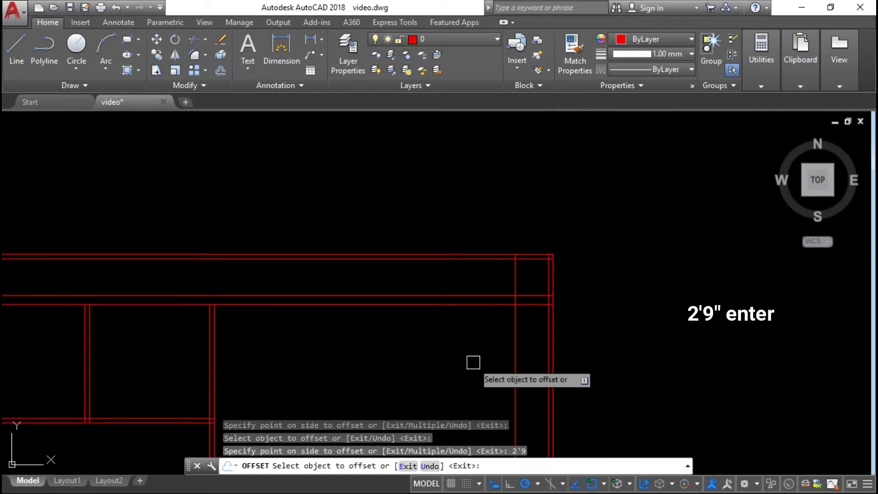
Step: Offset that new line a further 9 inches to form the wall
left_click(514, 353)
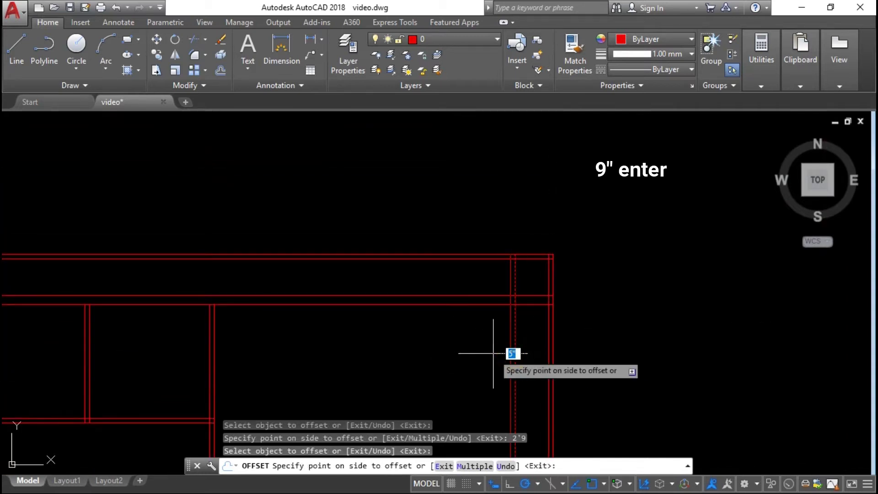
type("9")
key("Return")
middle_click_drag(493, 400, 486, 398)
key("Escape")
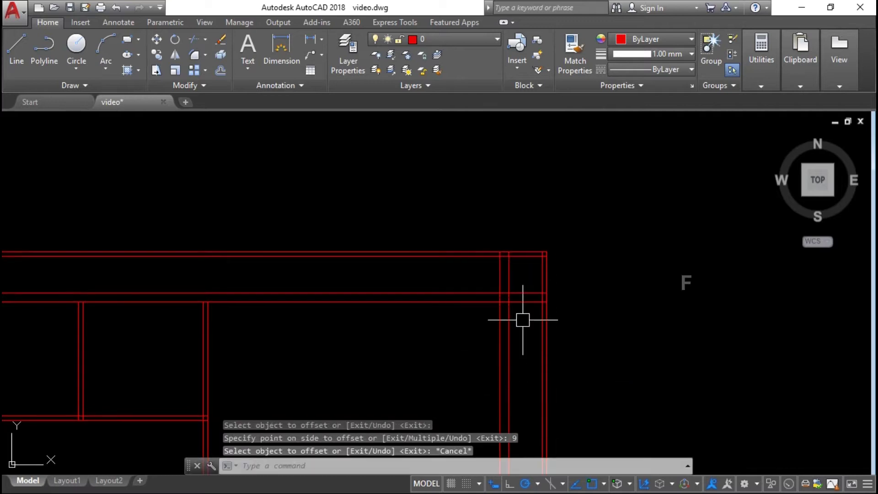
type("f")
Step: Fillet the top-right corner at radius 0 to close it
key("Return")
scroll(522, 320, "up", 4)
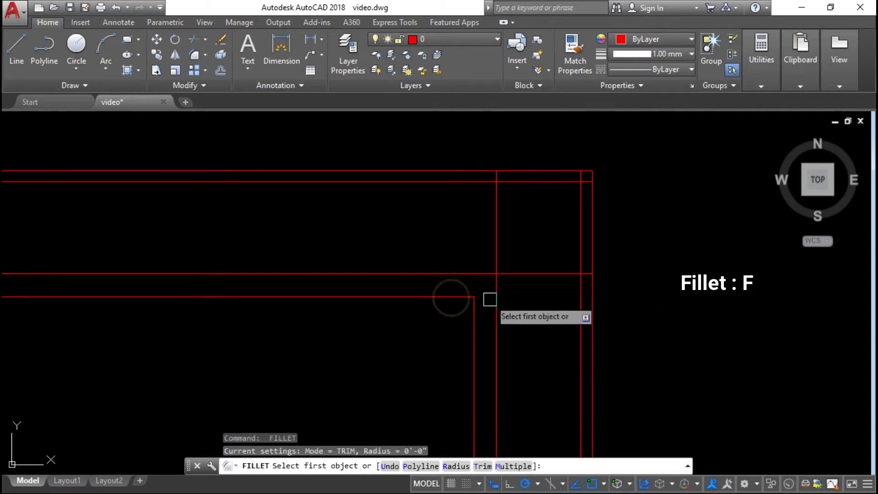
left_click(477, 269)
left_click(572, 195)
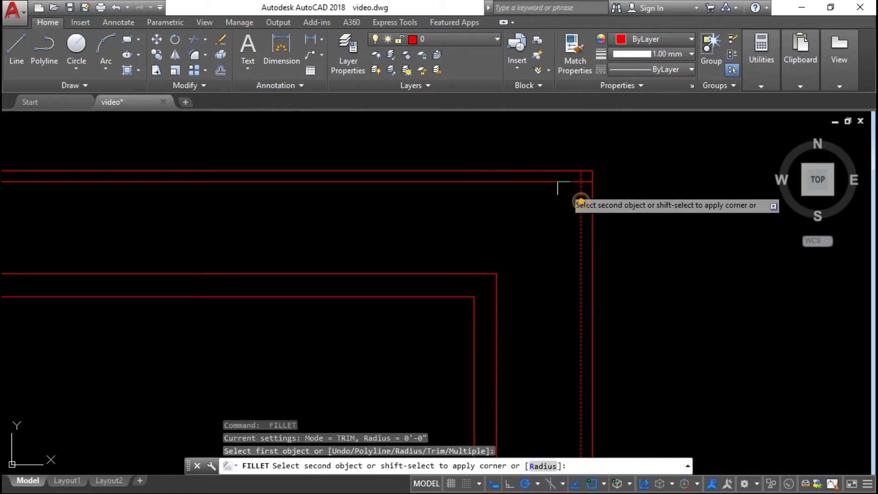
left_click(557, 180)
scroll(556, 179, "down", 3)
scroll(485, 254, "up", 2)
key("Escape")
key("Escape")
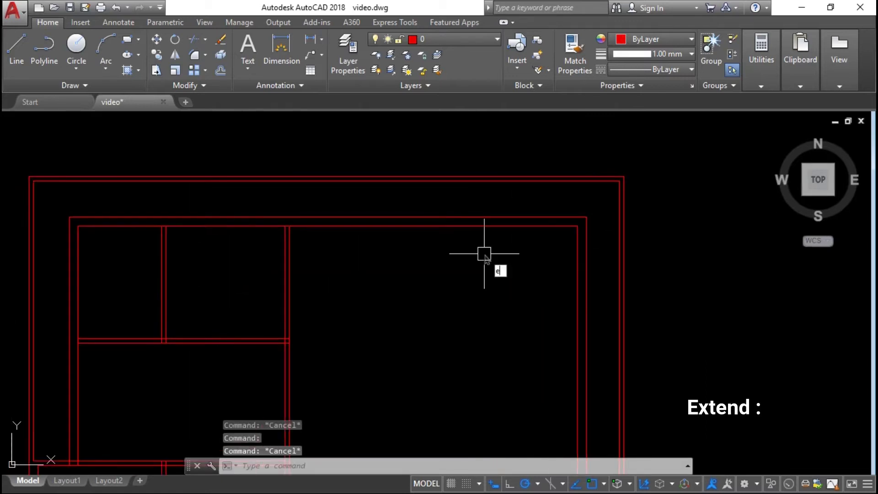
Step: Extend the horizontal interior lines to the right wall
type("x")
key("Return")
left_click(577, 272)
key("Return")
left_click_drag(210, 309, 246, 366)
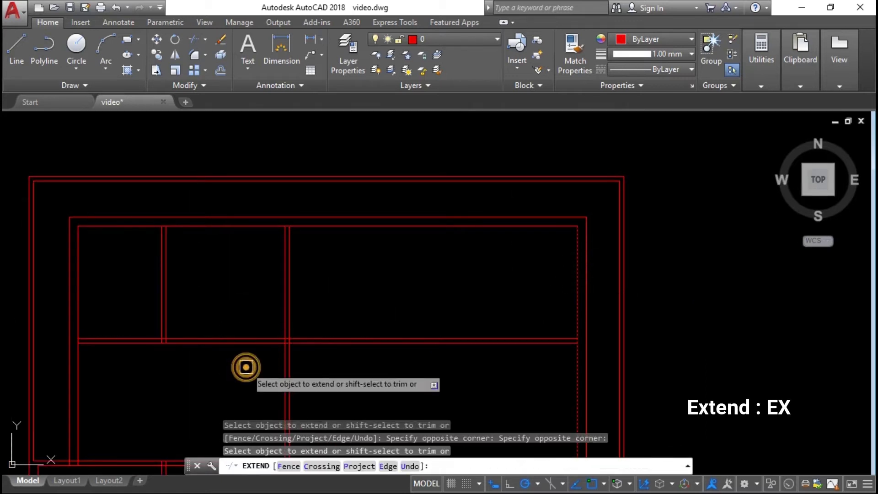
key("Return")
left_click(577, 281)
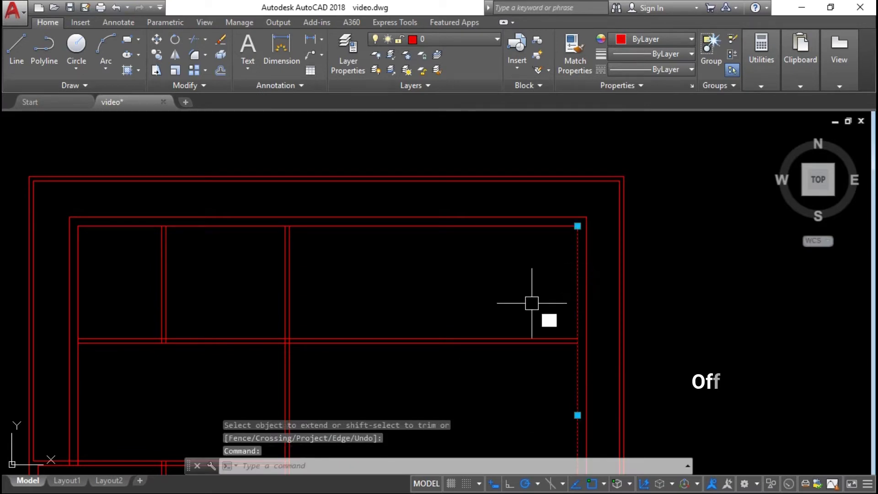
type("o")
key("Return")
type("11'4")
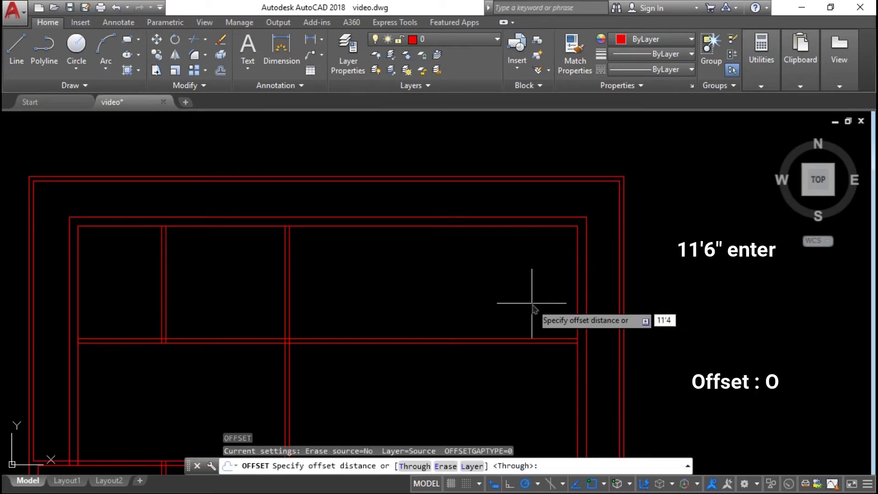
Step: Offset the right wall 11'4", then 4.5", 4' and 4.5" for two interior walls
key("Return")
left_click(435, 288)
left_click(440, 271)
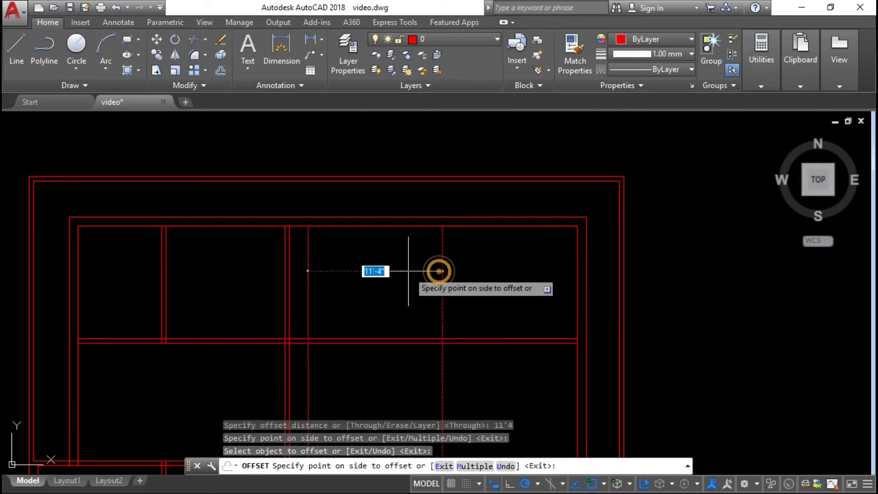
type("4.5")
key("Return")
left_click(435, 261)
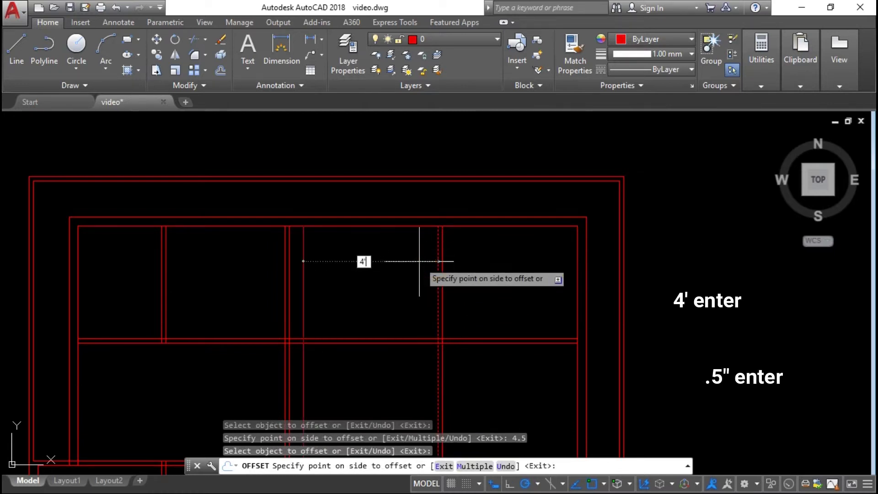
key("Return")
left_click(391, 261)
type(".5")
key("Return")
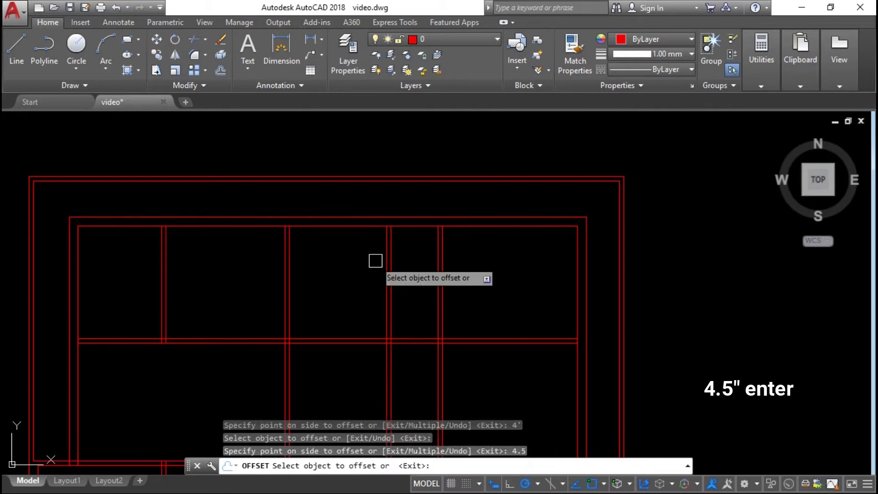
key("Return")
Step: Trim the overlapping lines where the new walls cross existing ones
type("tr")
key("Return")
left_click(421, 361)
left_click(342, 377)
mouse_move(380, 360)
middle_mouse_down()
mouse_move(407, 327)
mouse_move(396, 225)
mouse_move(409, 229)
middle_mouse_up()
scroll(409, 229, "down", 3)
key("Escape")
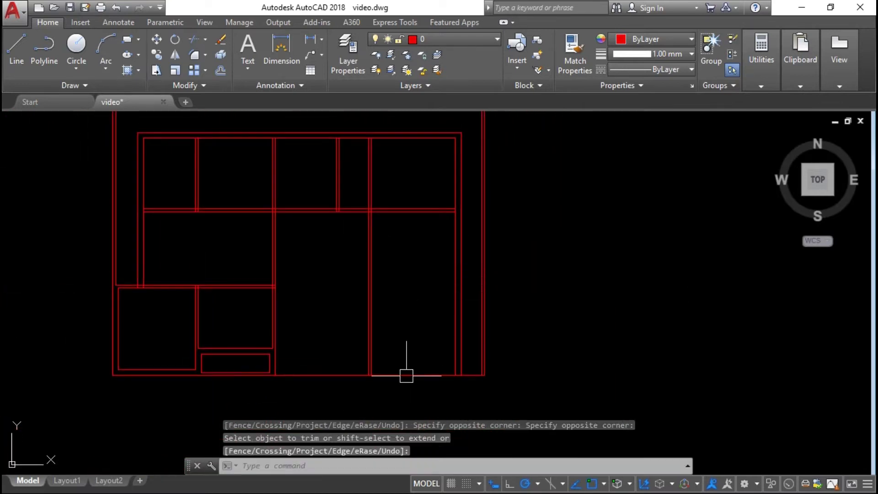
Step: Select the reference plan's staircase and UP label and set a copy base point
middle_click_drag(319, 343, 392, 303)
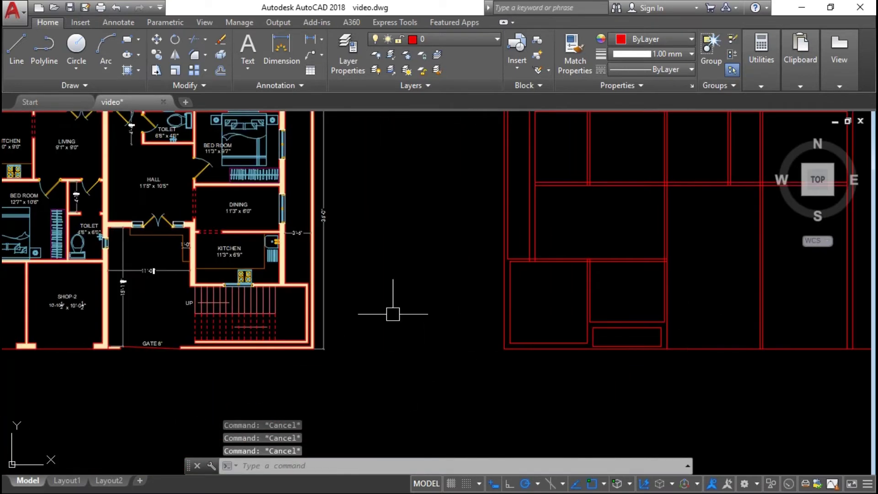
scroll(229, 304, "up", 2)
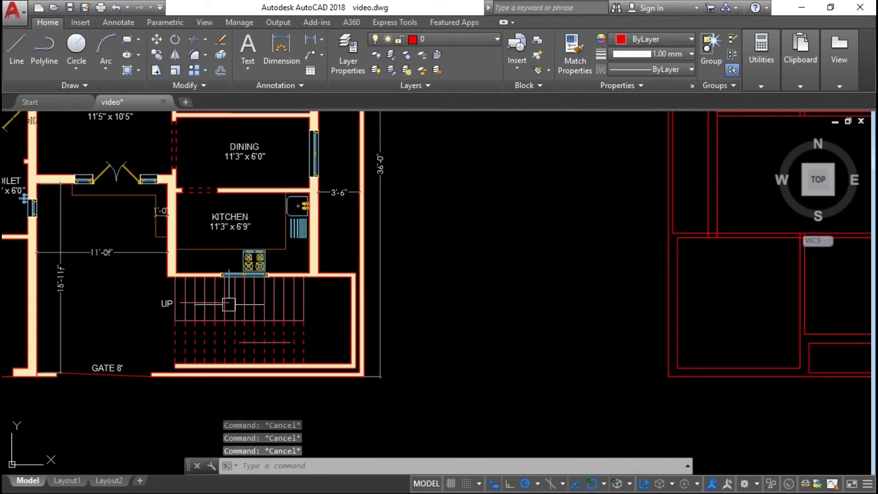
left_click(147, 353)
type("o")
key("Return")
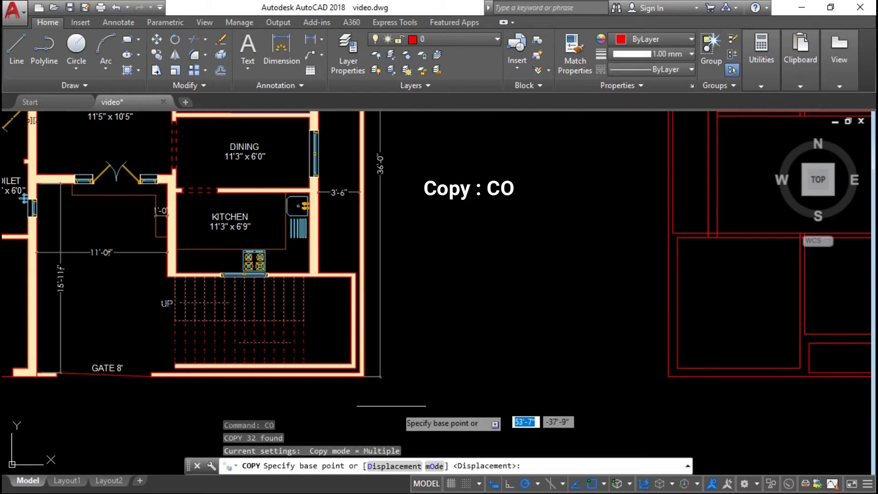
scroll(356, 372, "up", 4)
left_click(345, 334)
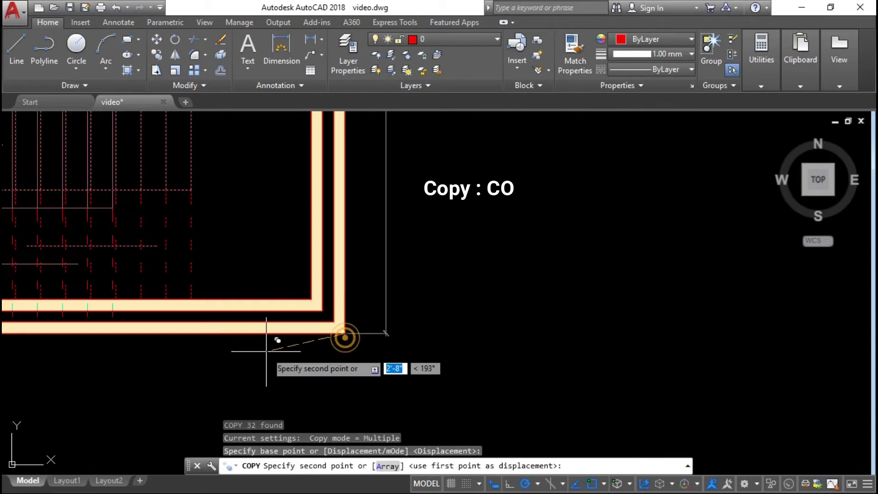
Step: Place the stair copy at the matching wall corner in the red plan
scroll(314, 362, "down", 2)
middle_click_drag(745, 372, 474, 383)
scroll(473, 383, "up", 2)
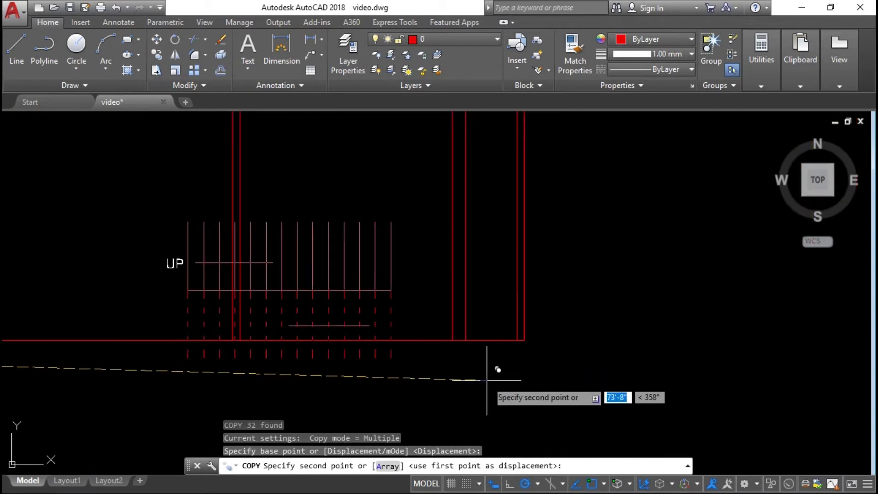
scroll(523, 341, "up", 3)
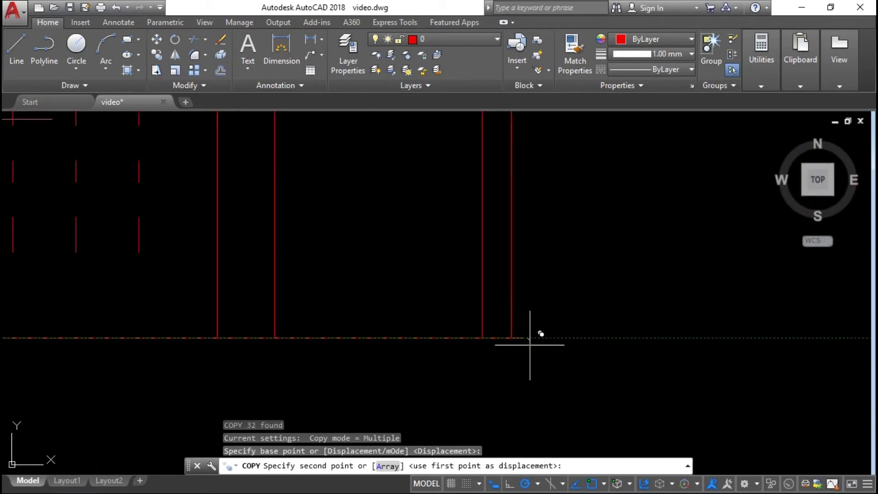
left_click(515, 339)
key("Escape")
scroll(615, 349, "down", 2)
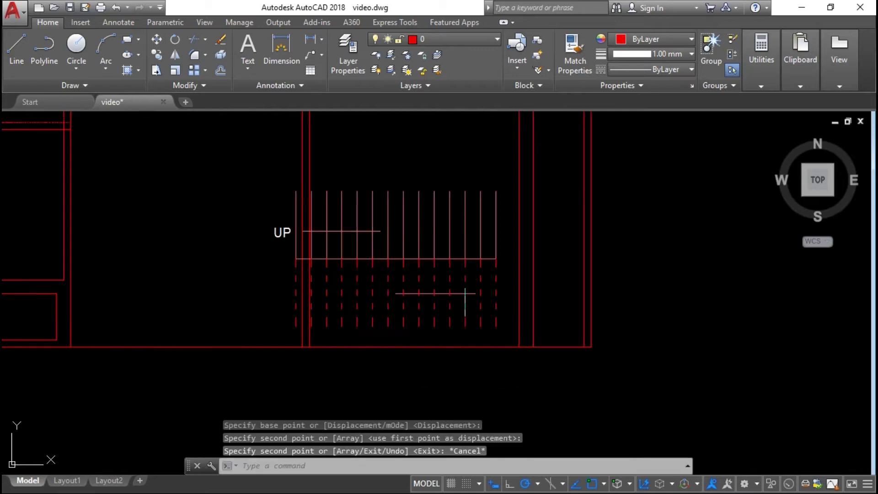
scroll(476, 257, "down", 2)
key("Escape")
key("Escape")
key("Escape")
scroll(476, 281, "up", 2)
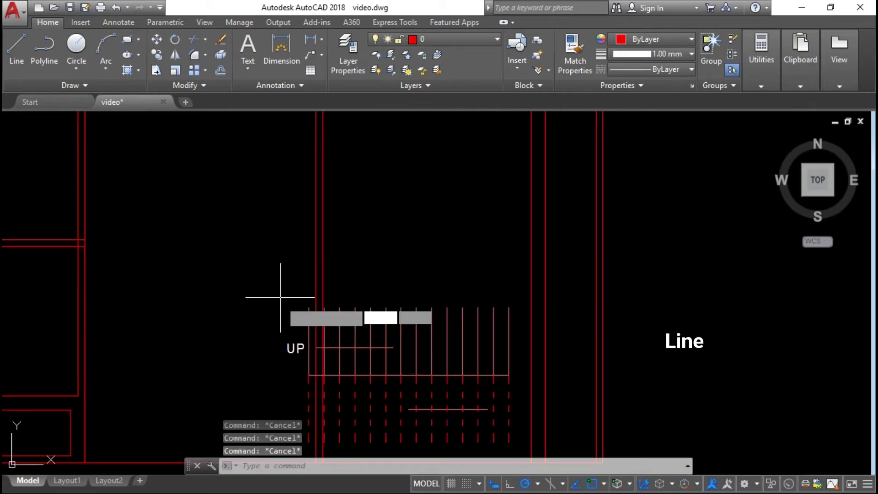
Step: Trim the wall lines below the stair's top edge, using that edge as the cutting boundary
type("l")
key("Return")
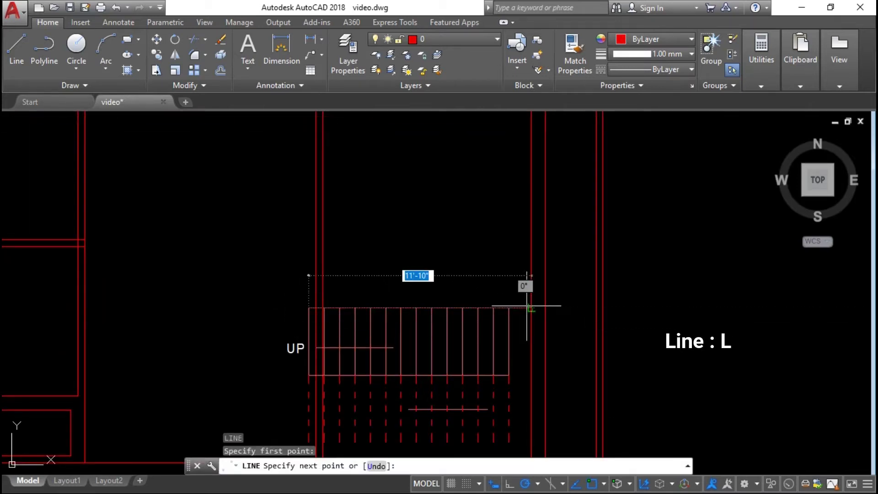
key("Escape")
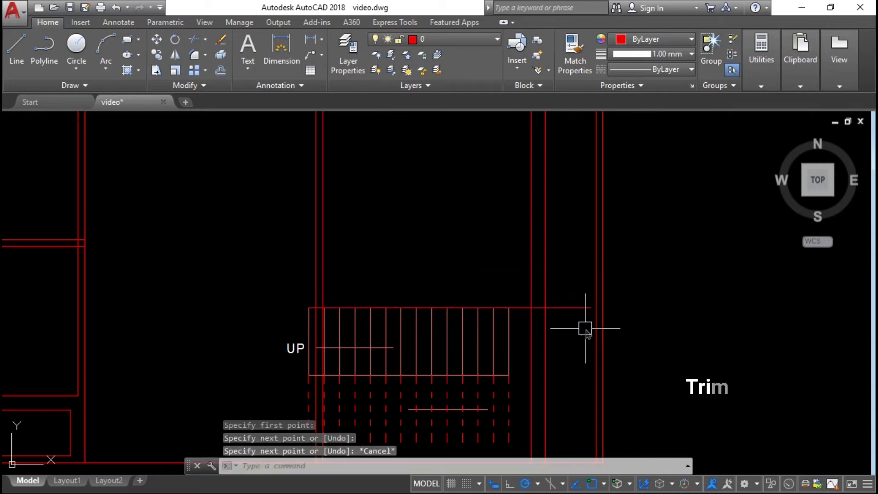
type("tr")
key("Return")
left_click(566, 308)
key("Return")
left_click_drag(564, 329, 524, 343)
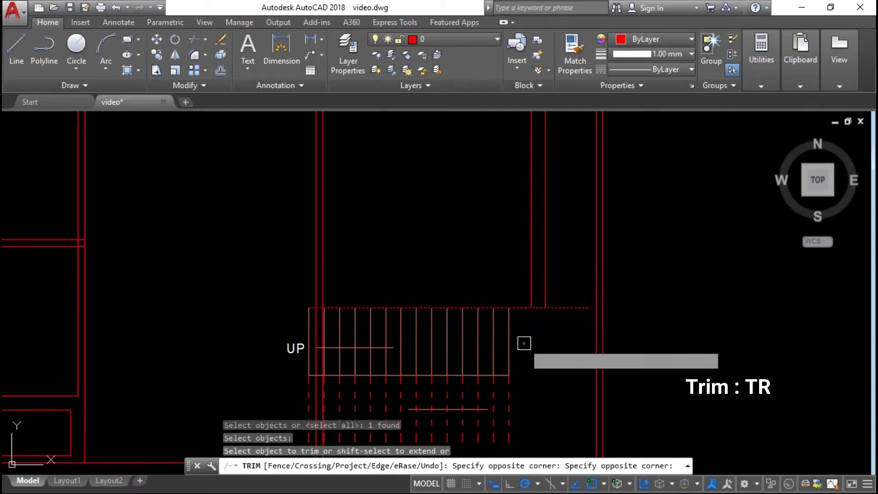
scroll(300, 268, "up", 5)
scroll(343, 280, "up", 3)
scroll(320, 256, "down", 3)
scroll(302, 256, "down", 2)
key("Return")
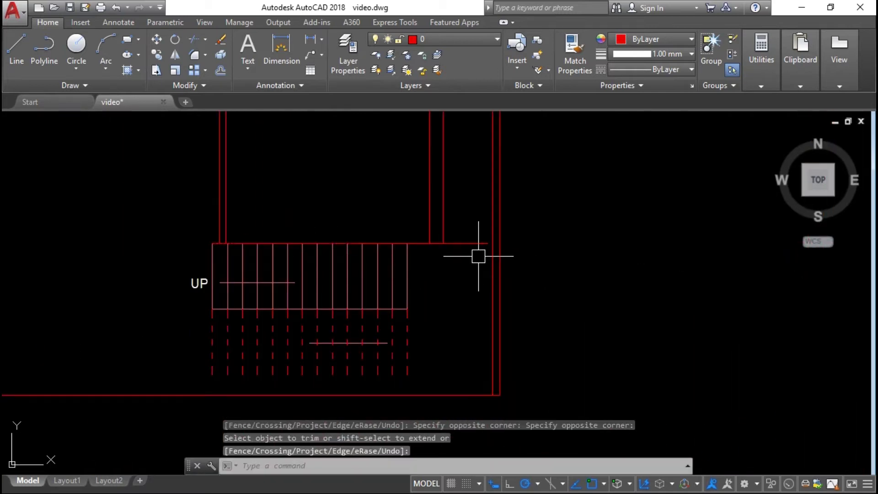
Step: Trim the overhanging line near the stair top against all edges
key("Return")
key("Return")
left_click(418, 242)
middle_click_drag(327, 236, 451, 286)
key("Escape")
Step: Offset a horizontal wall line upward and a vertical wall line rightward by 9 inches
middle_click_drag(312, 244, 343, 284)
middle_click_drag(250, 318, 385, 214)
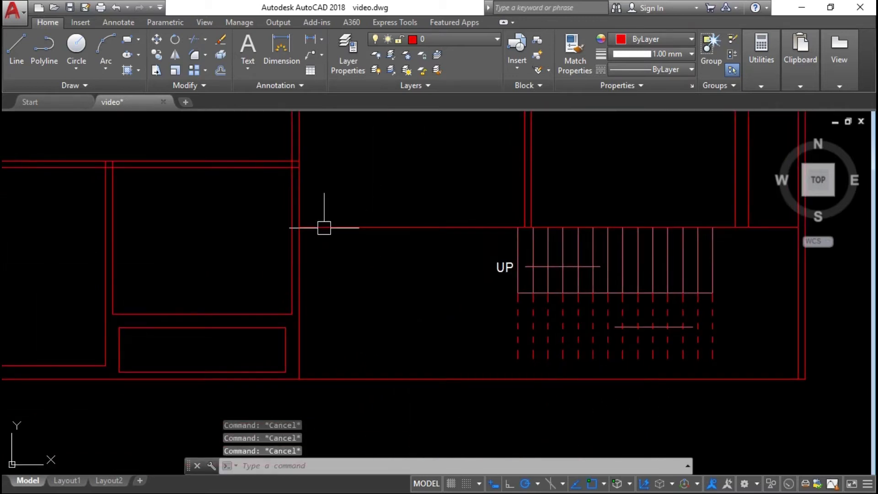
type("o")
key("Return")
type("9")
key("Return")
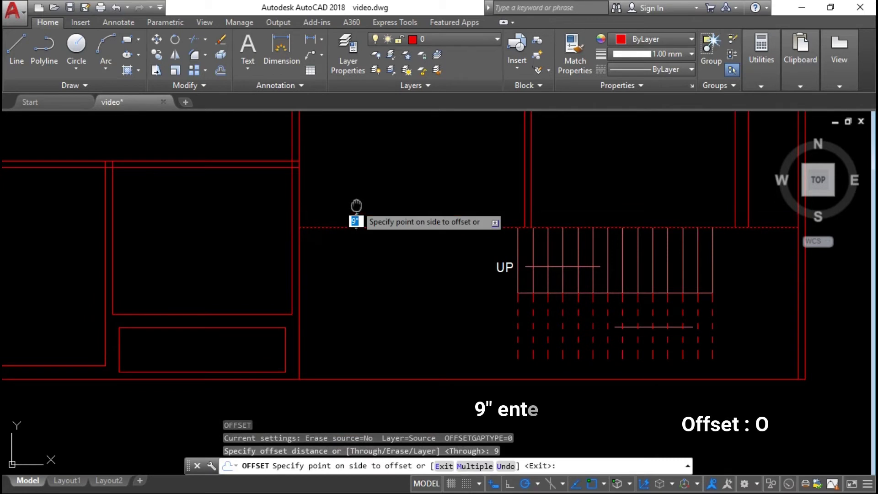
left_click(356, 206)
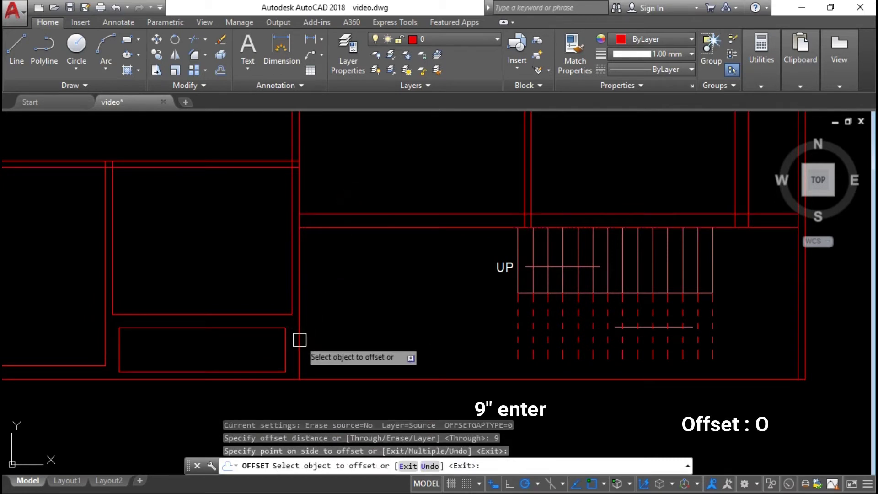
left_click(287, 293)
left_click(333, 290)
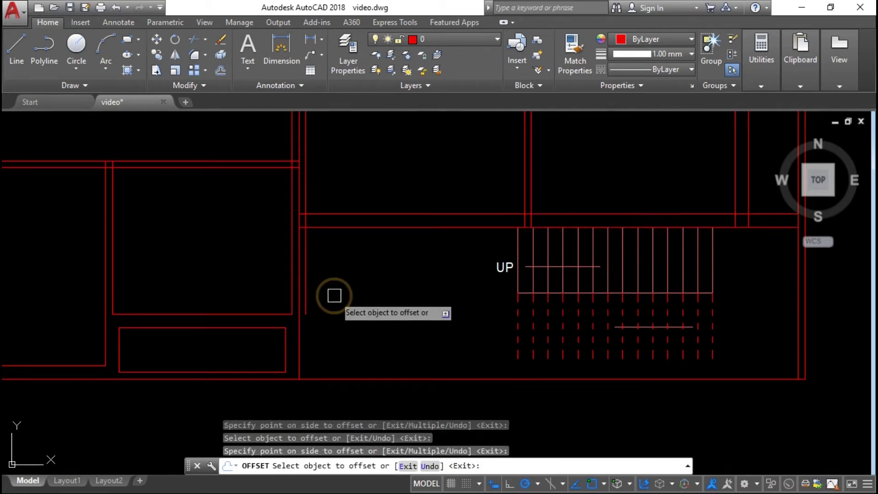
key("Return")
Step: Erase the stray wall line below the new partition
type("e")
key("Return")
left_click(287, 345)
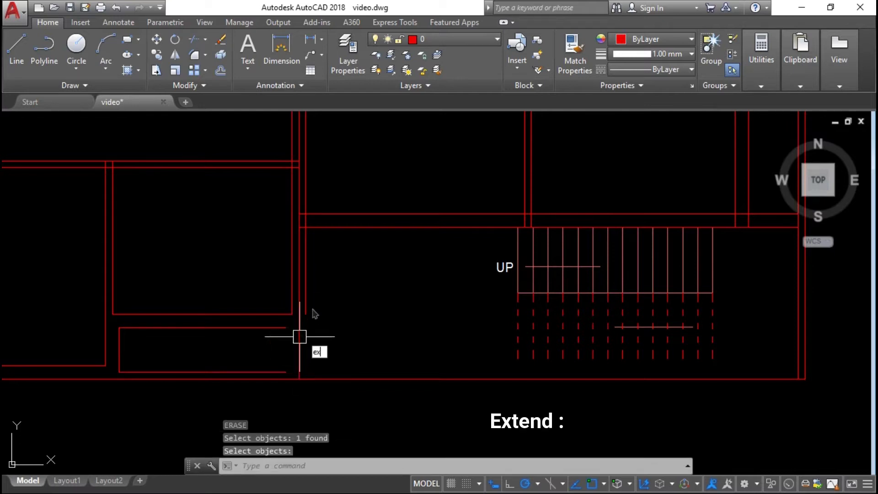
Step: Attempt an extend on the wall lines, then undo it and cancel
key("Return")
key("Return")
scroll(261, 359, "up", 2)
key("ctrl+z")
key("Escape")
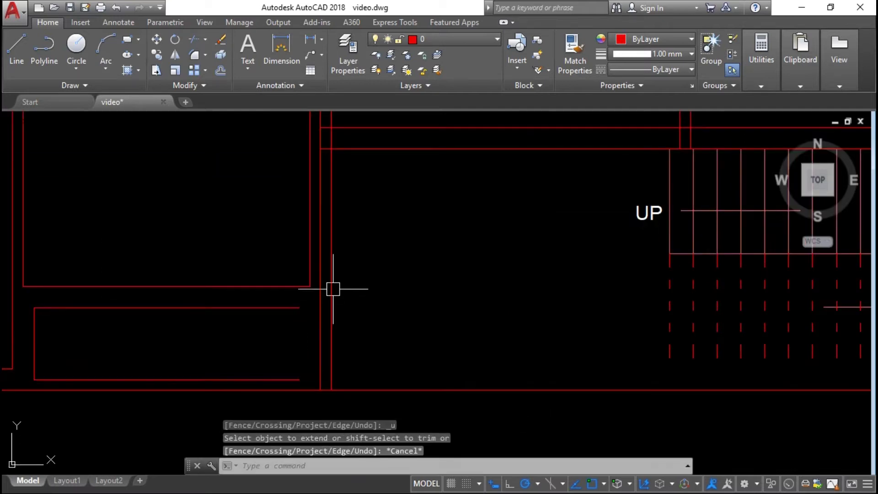
key("Return")
scroll(350, 249, "down", 2)
scroll(350, 249, "down", 2)
scroll(352, 222, "up", 2)
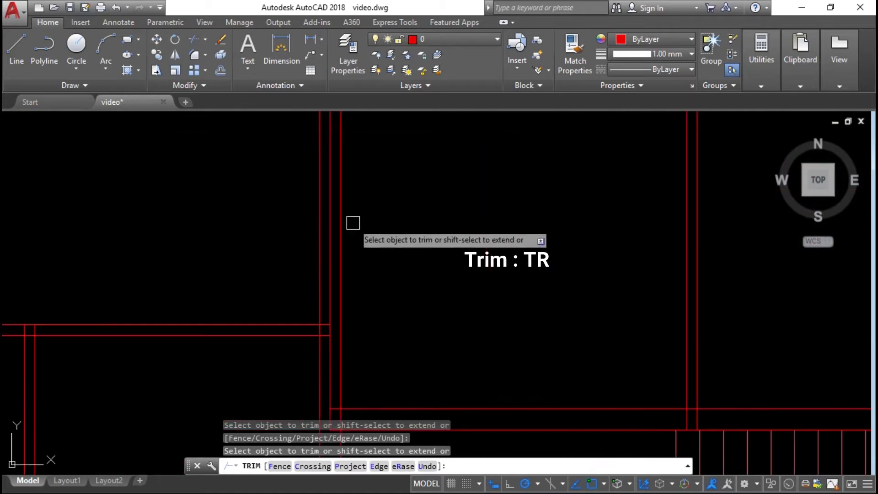
scroll(343, 274, "up", 1)
scroll(409, 211, "up", 2)
scroll(408, 211, "down", 1)
Step: Trim the wall lines caught in a crossing window at the stair room
left_click(368, 304)
left_click(396, 272)
scroll(398, 270, "down", 1)
scroll(431, 392, "up", 2)
key("Escape")
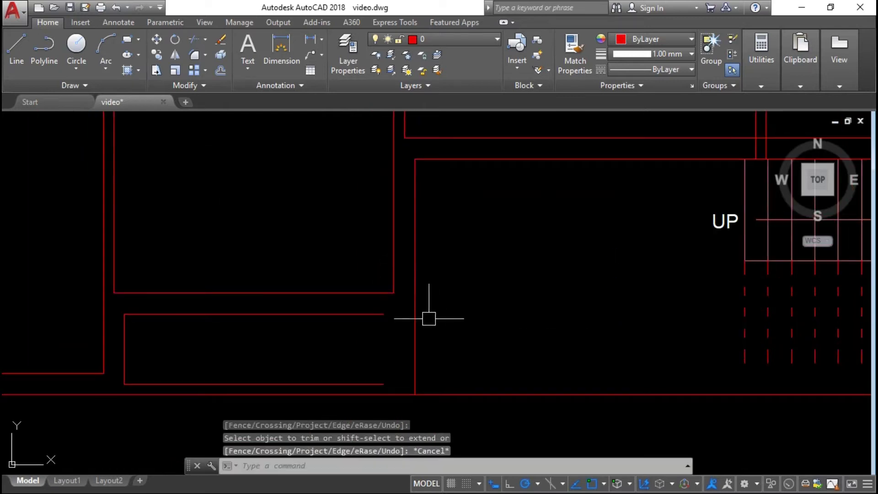
middle_click_drag(398, 320, 385, 324)
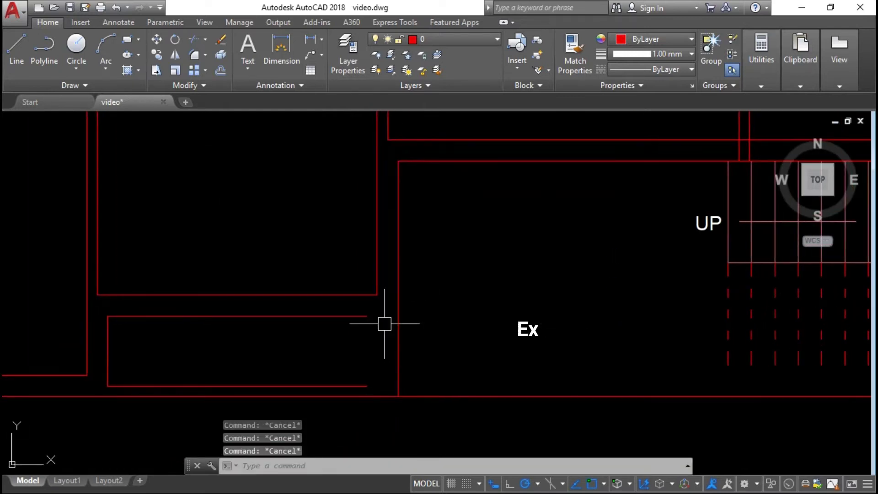
type("ex")
Step: Extend the vertical, horizontal and bottom wall lines to meet at the stair room corners
key("Return")
key("Return")
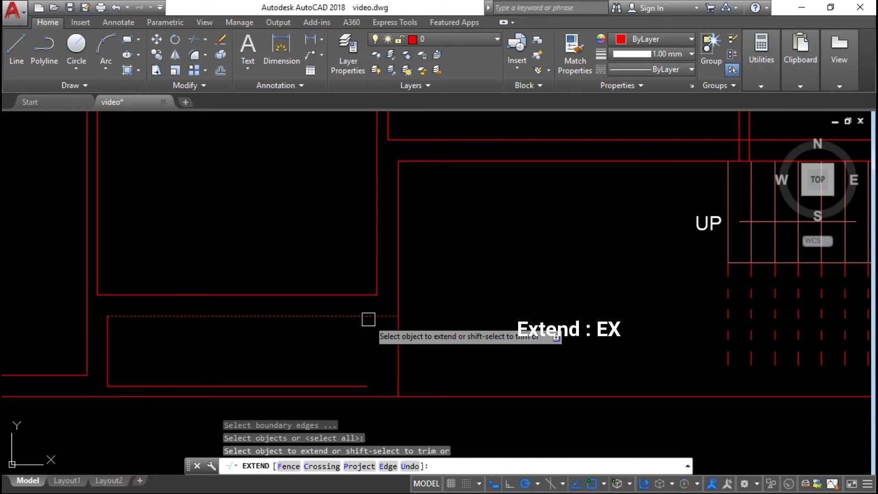
left_click(374, 251)
left_click(353, 314)
left_click(372, 359, "shift")
left_click(356, 382)
key("Return")
key("Return")
right_click(372, 246)
left_click(376, 272)
scroll(393, 382, "up", 4)
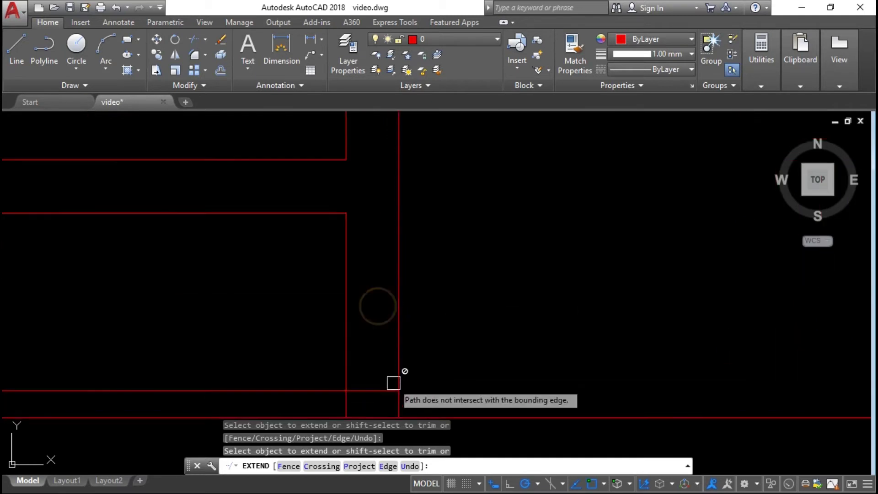
scroll(352, 399, "down", 3)
key("Return")
mouse_move(440, 326)
middle_mouse_down()
mouse_move(483, 285)
mouse_move(486, 365)
middle_mouse_up()
Step: Trim the short segments and stubs between parallel walls at the left junctions
scroll(315, 327, "up", 2)
scroll(376, 308, "up", 2)
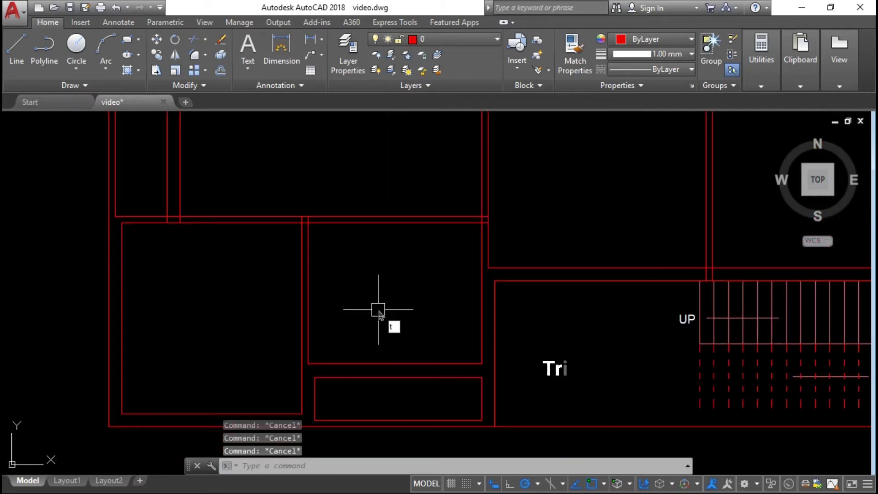
scroll(377, 308, "up", 2)
type("tr")
key("Return")
key("Return")
scroll(306, 220, "up", 5)
left_click(192, 221)
left_click(300, 229)
scroll(370, 242, "down", 5)
scroll(156, 232, "up", 5)
left_click(18, 260)
left_click(65, 235)
scroll(252, 241, "down", 5)
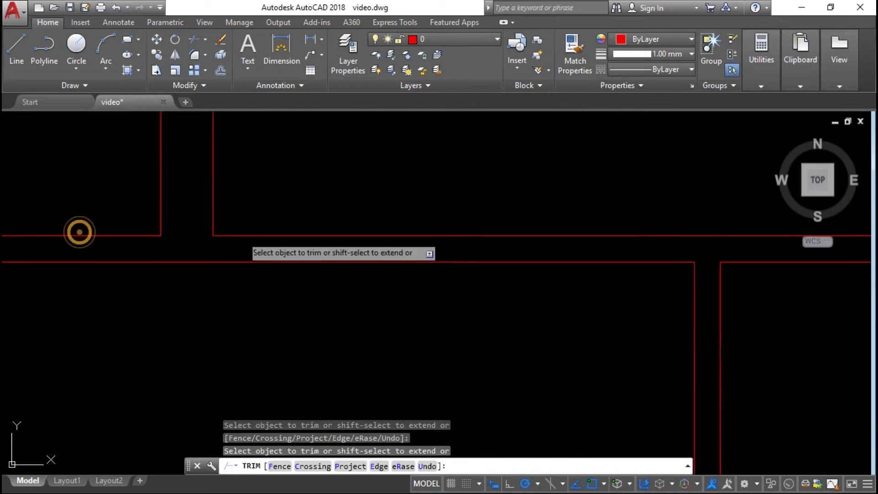
scroll(708, 273, "up", 5)
Step: Trim the remaining wall segments at the right junctions and the stair corner
left_click(694, 323)
scroll(586, 352, "down", 5)
scroll(586, 351, "up", 3)
scroll(588, 329, "up", 2)
left_click(523, 296)
left_click(589, 249)
scroll(462, 303, "down", 3)
scroll(446, 335, "up", 3)
left_click(299, 353)
middle_click_drag(451, 328, 478, 300)
scroll(478, 300, "down", 3)
scroll(448, 314, "down", 1)
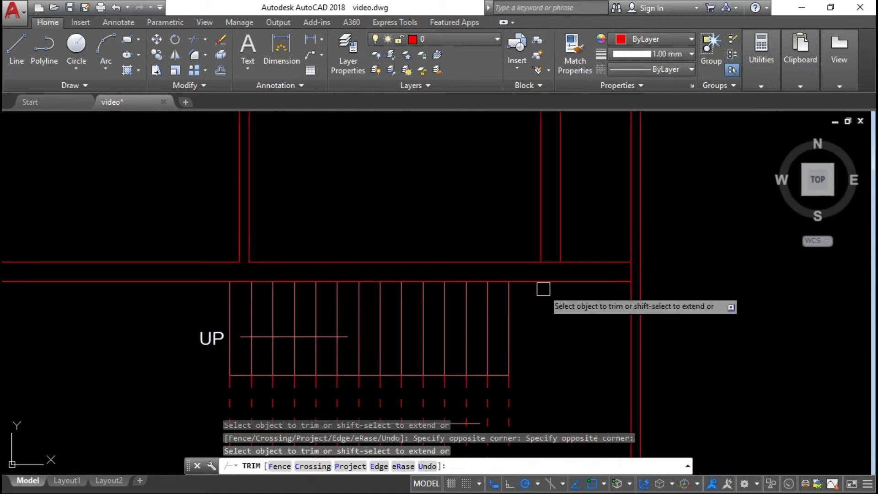
left_click(548, 260)
scroll(658, 274, "down", 4)
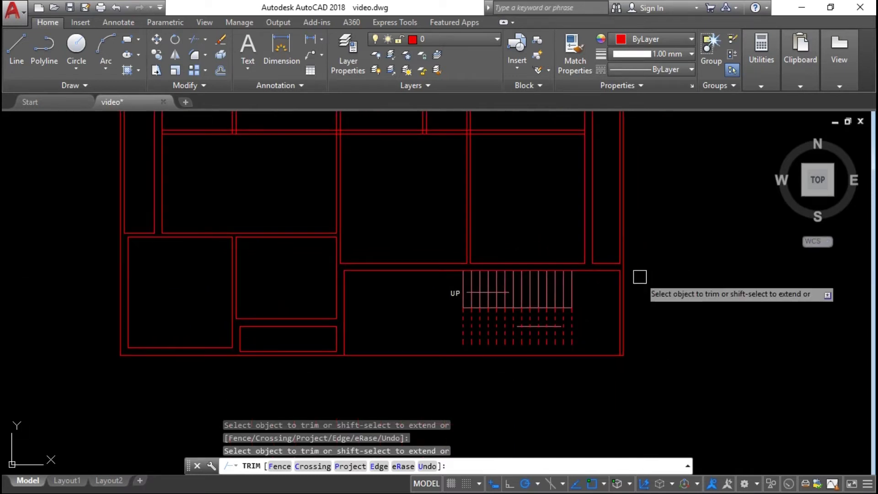
scroll(588, 364, "up", 2)
Step: Stretch the stair room's bottom wall line left to the wall corner
key("Escape")
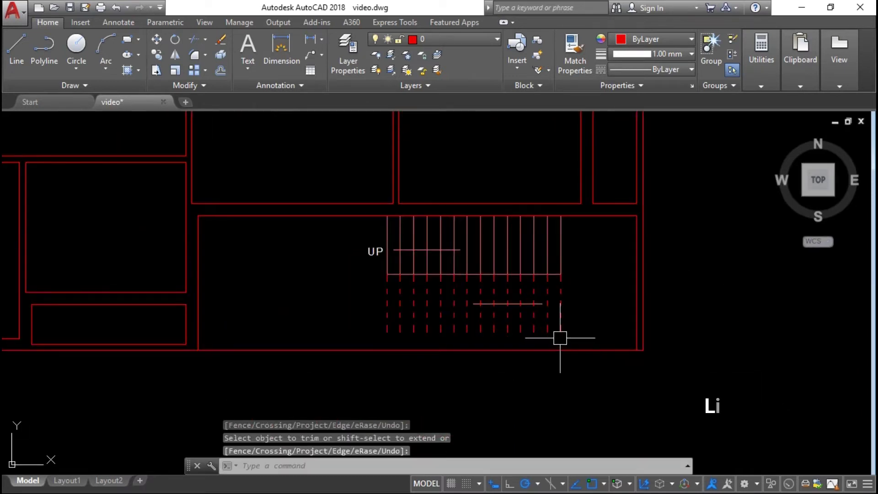
type("l")
key("Return")
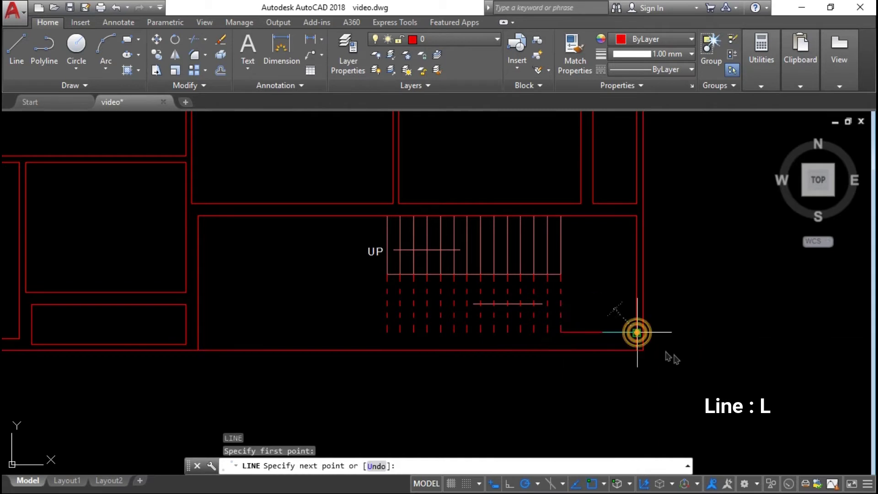
key("Escape")
scroll(557, 372, "down", 2)
middle_click_drag(171, 363, 562, 363)
scroll(224, 334, "up", 3)
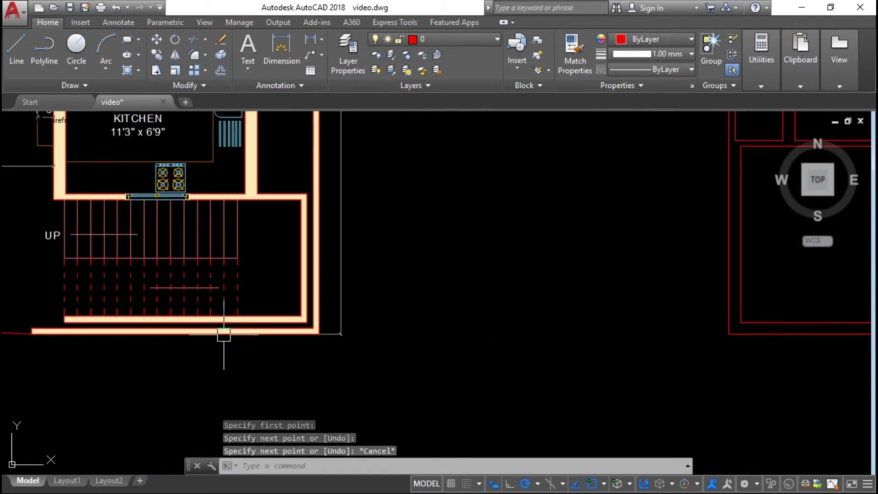
middle_click_drag(532, 320, 647, 323)
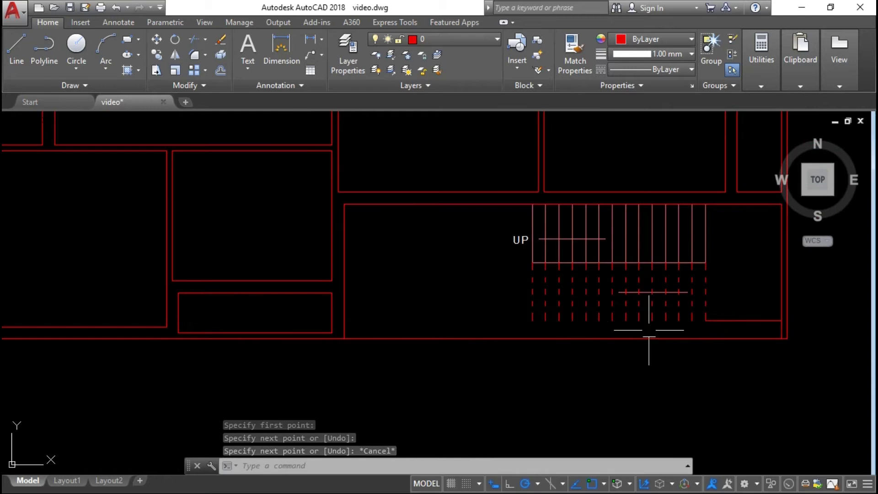
left_click(718, 321)
left_click(706, 321)
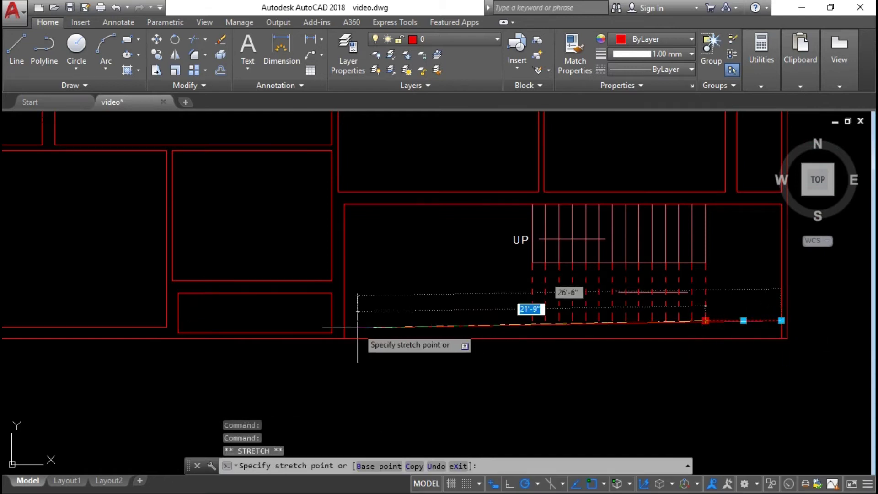
left_click(344, 321)
Step: Offset the bottom wall line 4.5 inches downward to double it
key("Return")
type("4")
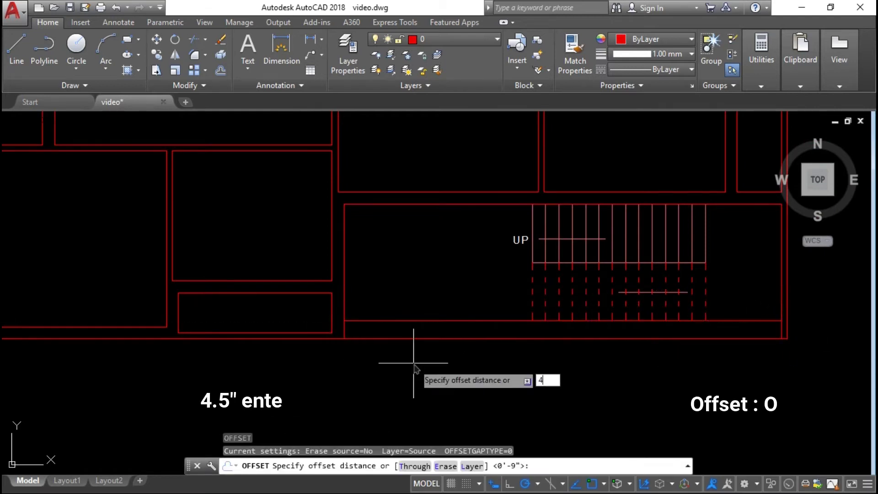
key("Return")
left_click(413, 320)
left_click(453, 355)
key("Return")
middle_click_drag(453, 355, 442, 356)
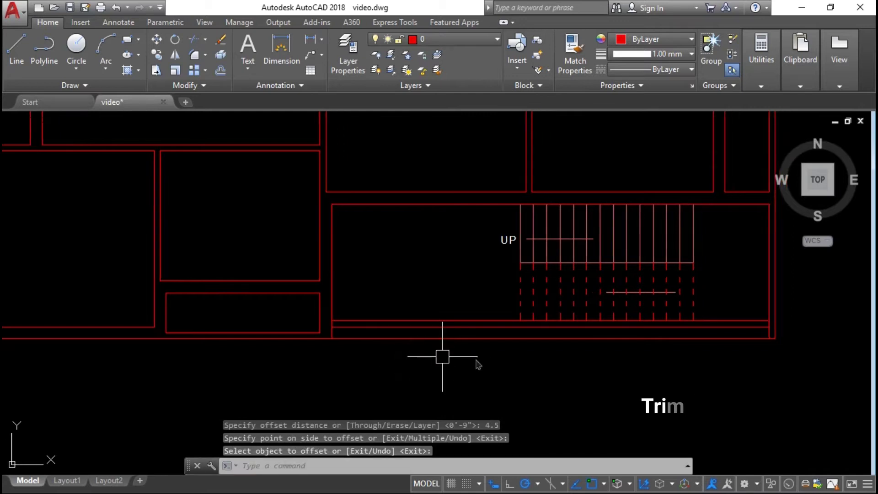
Step: Trim away the old bottom wall line overlap
type("tr")
key("Return")
key("Return")
left_click_drag(804, 365, 750, 332)
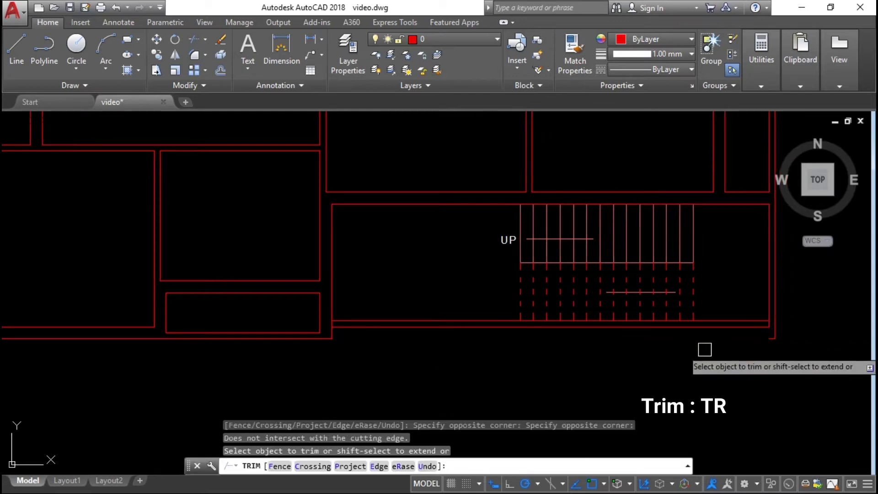
middle_click_drag(705, 350, 470, 354)
key("Return")
scroll(556, 342, "up", 4)
Step: Fillet the two wall lines to close the outer corner
key("Return")
left_click(439, 314)
left_click(482, 274)
key("Return")
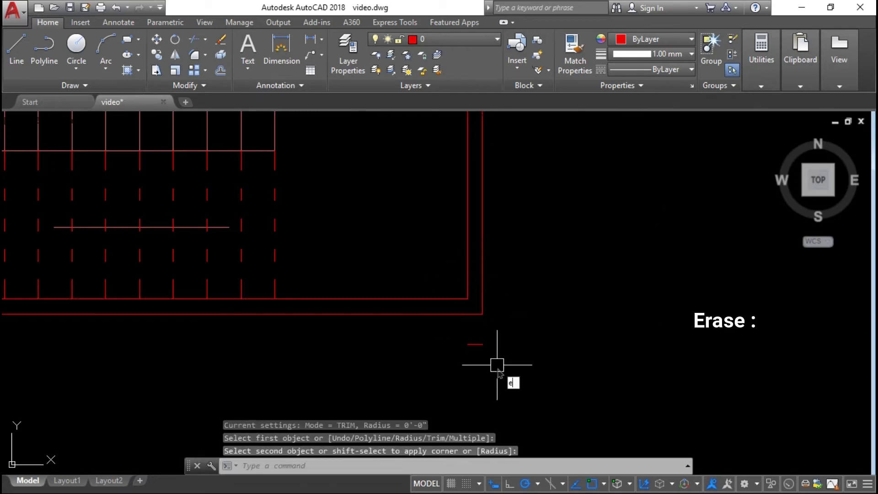
Step: Erase the stray short red segment
key("Return")
left_click(475, 344)
key("Return")
middle_click_drag(192, 365, 734, 371)
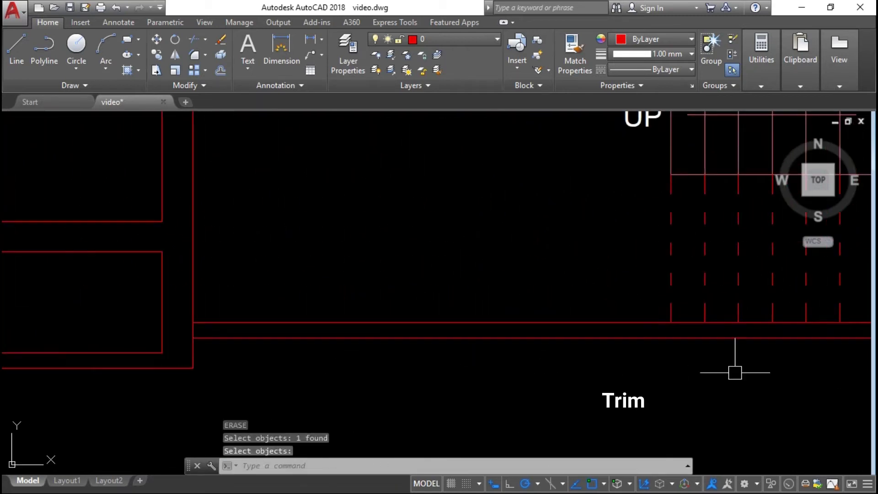
Step: Trim the leftover wall segment near the stairs
key("Return")
key("Return")
left_click(192, 333)
scroll(285, 249, "down", 5)
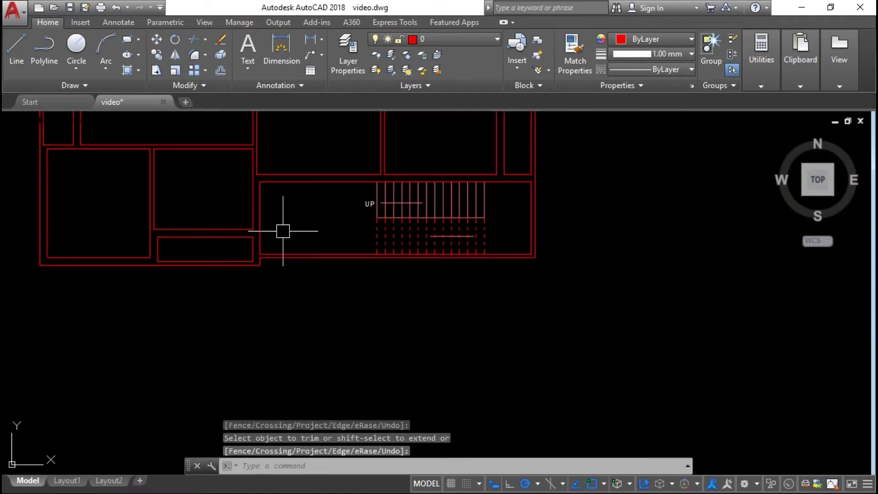
middle_click_drag(406, 215, 414, 293)
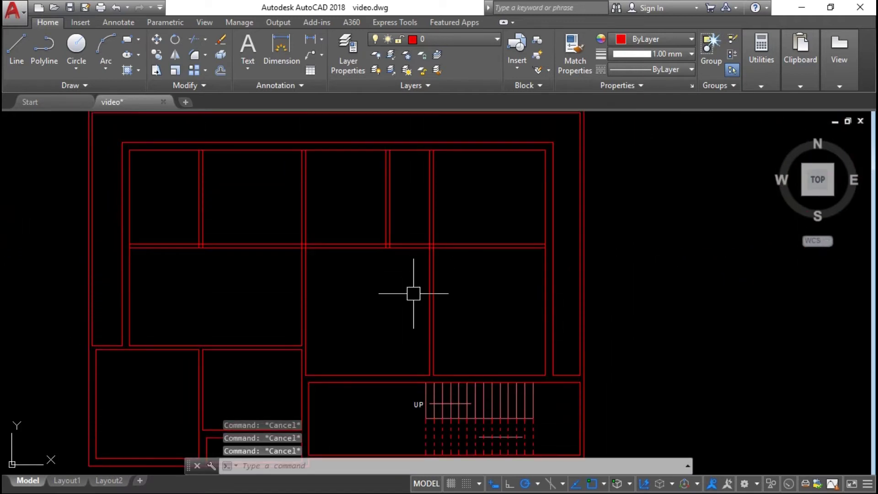
Step: Trim the crossing double wall lines at the first room junction using all edges as cutters
scroll(413, 294, "up", 5)
middle_click_drag(412, 229, 547, 348)
mouse_move(336, 320)
middle_mouse_down()
mouse_move(415, 303)
mouse_move(453, 320)
middle_mouse_up()
type("tr")
key("Return")
key("Return")
scroll(414, 361, "up", 8)
left_click(504, 347)
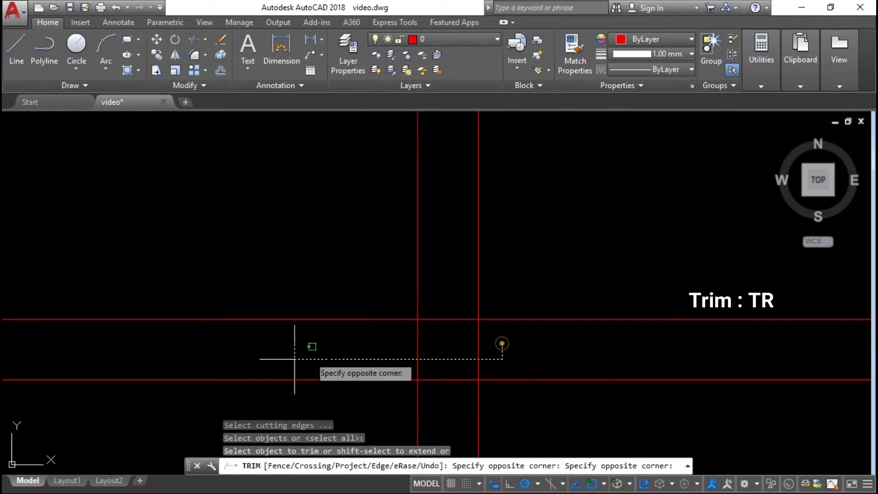
left_click(290, 361)
left_click(463, 317)
Step: Move to the next wall junction and trim an overlapping wall line there
middle_click_drag(462, 369, 572, 254)
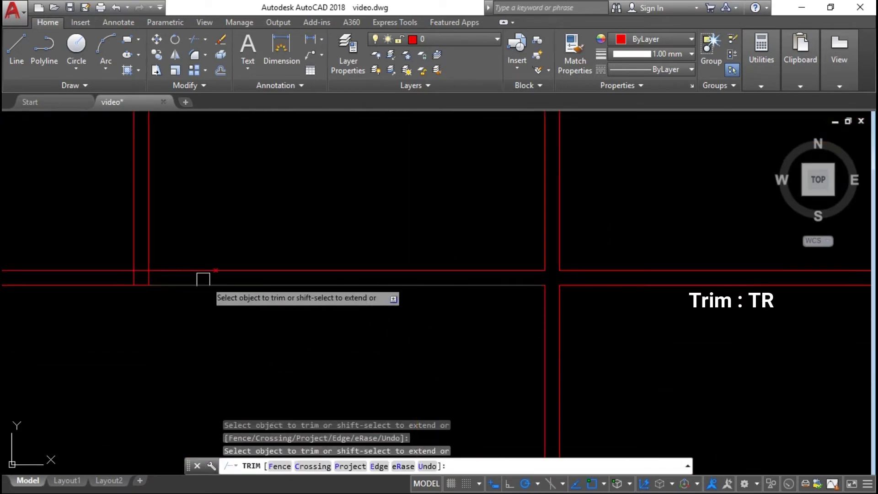
scroll(202, 277, "down", 2)
middle_click_drag(277, 282, 515, 276)
scroll(433, 304, "down", 2)
scroll(362, 290, "down", 3)
scroll(260, 302, "up", 4)
left_click(255, 291)
scroll(378, 237, "down", 5)
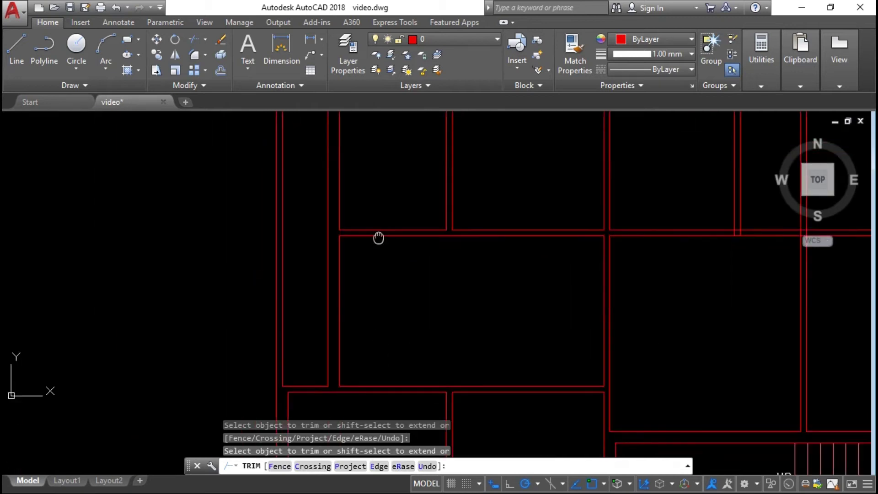
scroll(553, 219, "down", 2)
scroll(483, 140, "up", 6)
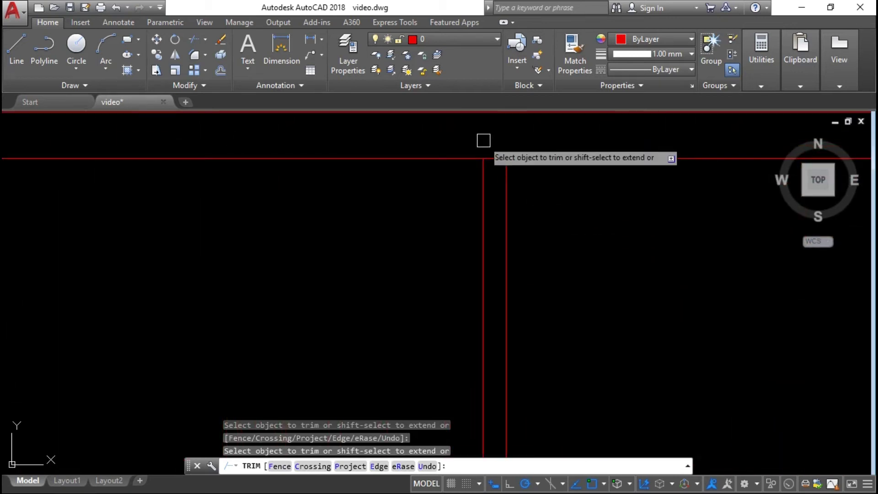
scroll(490, 152, "down", 3)
scroll(329, 190, "up", 3)
middle_click_drag(299, 212, 276, 240)
scroll(494, 201, "up", 4)
scroll(516, 284, "down", 5)
scroll(507, 332, "up", 5)
scroll(303, 304, "up", 2)
scroll(509, 313, "up", 4)
scroll(496, 300, "down", 4)
Step: Crossing-window trim two more wall junctions and the remaining segments near the stair room
left_click(495, 299)
left_click(312, 286)
left_click(388, 235)
left_click(378, 343)
scroll(402, 261, "down", 4)
scroll(499, 243, "up", 1)
scroll(475, 192, "up", 2)
left_click(448, 172)
scroll(503, 229, "down", 5)
scroll(613, 328, "up", 5)
scroll(560, 291, "down", 5)
scroll(526, 329, "up", 4)
scroll(507, 314, "up", 2)
scroll(507, 313, "down", 2)
scroll(527, 343, "up", 2)
left_click(500, 276)
Step: End trimming and offset the narrow room's horizontal wall line 6' downward
scroll(500, 276, "up", 1)
key("Return")
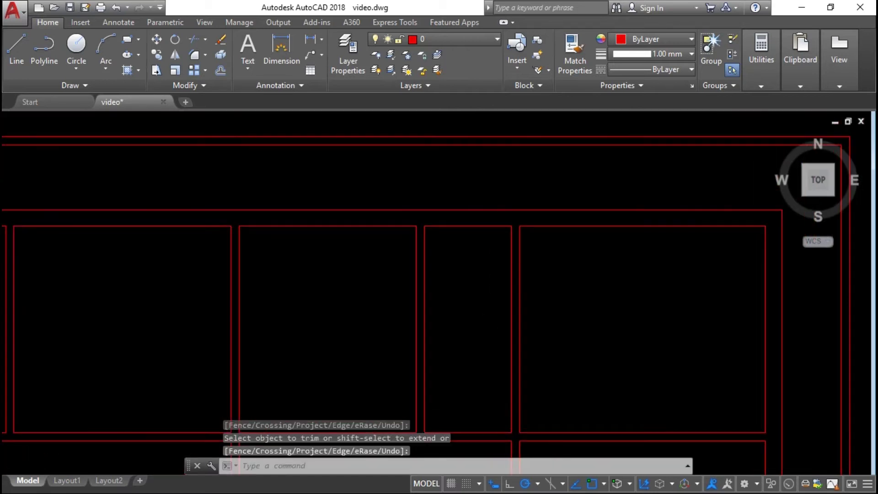
type("o")
key("Return")
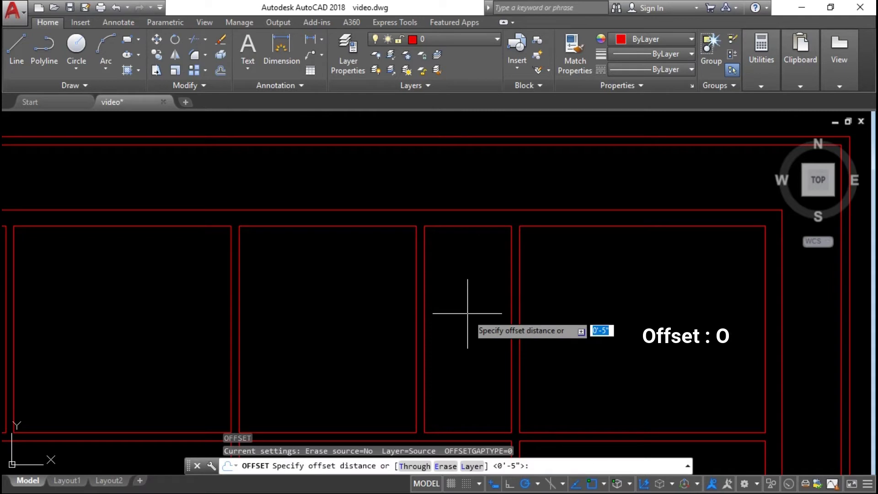
type("6'")
key("Return")
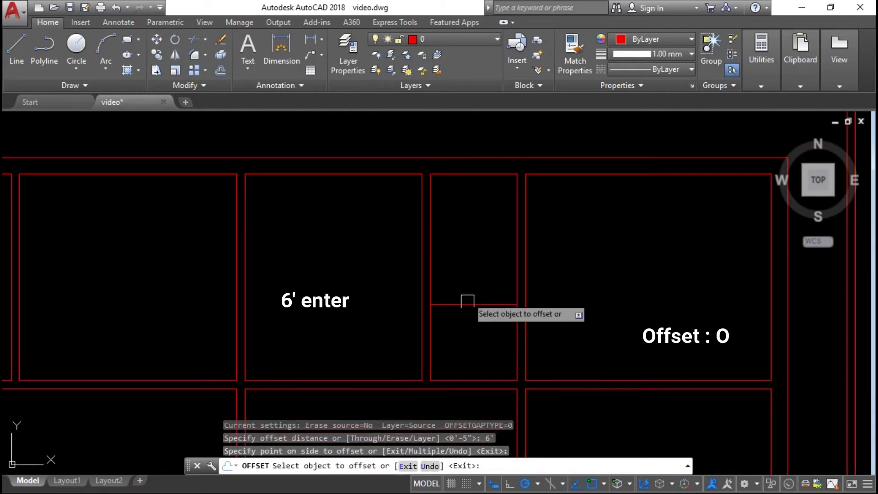
left_click(469, 304)
left_click(473, 333)
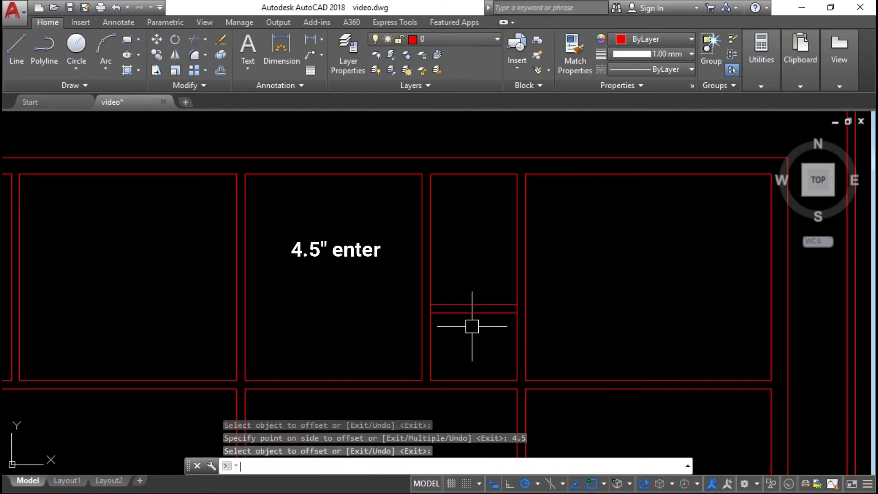
key("Return")
Step: Trim the new line's excess segments where it meets the existing walls
type("tr")
key("Return")
key("Return")
scroll(521, 307, "up", 3)
scroll(528, 310, "down", 3)
left_click(525, 305)
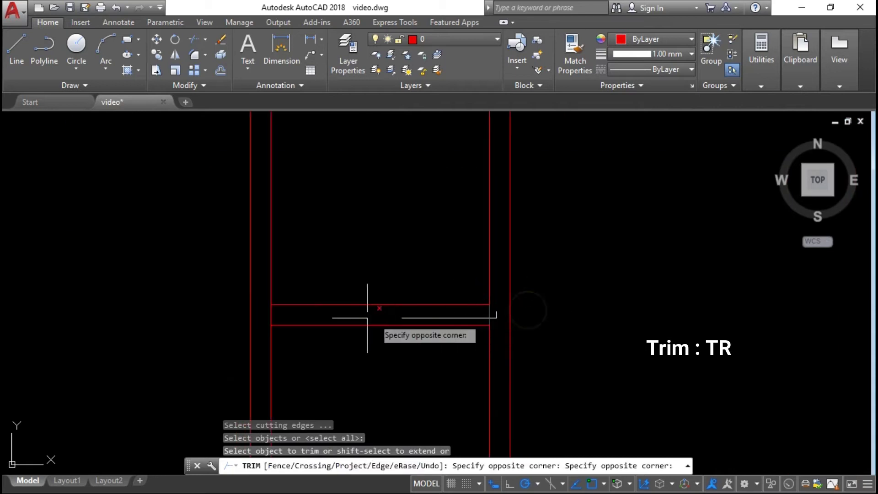
left_click(372, 303)
middle_click_drag(350, 170, 394, 170)
left_click(317, 252, "shift")
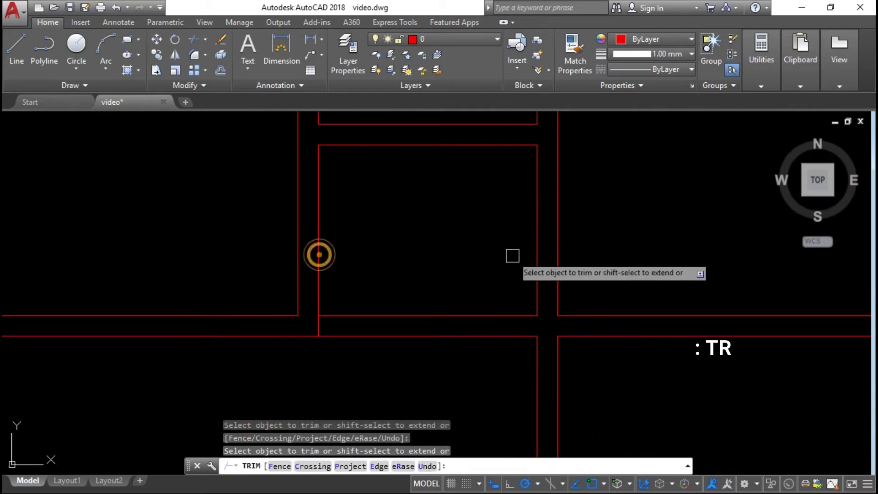
left_click(443, 360)
key("Return")
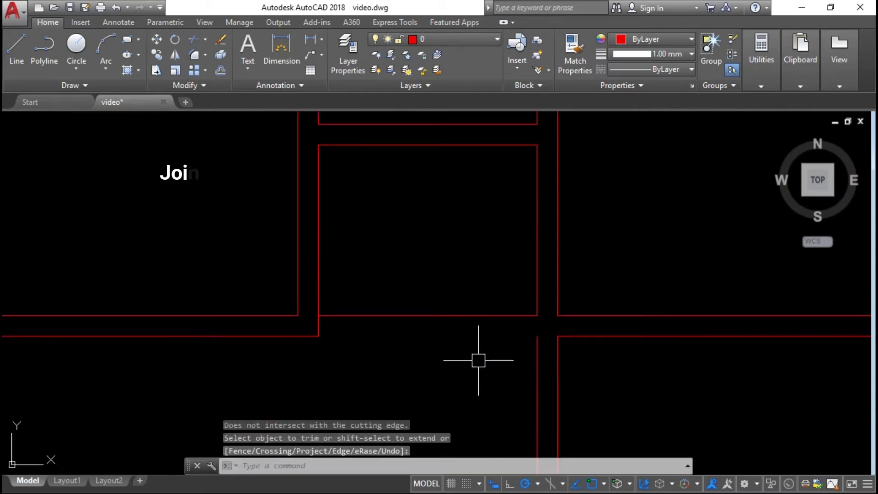
Step: Join the two vertical wall segments into one line and erase the leftover line
type("j")
key("Return")
left_click(538, 339)
left_click(545, 276)
left_click(526, 279)
key("Return")
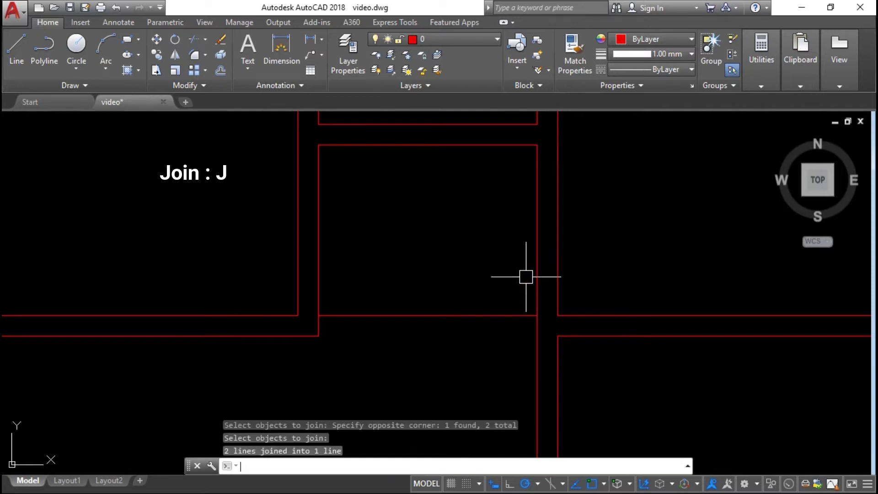
key("Return")
left_click(526, 276)
left_click(464, 370)
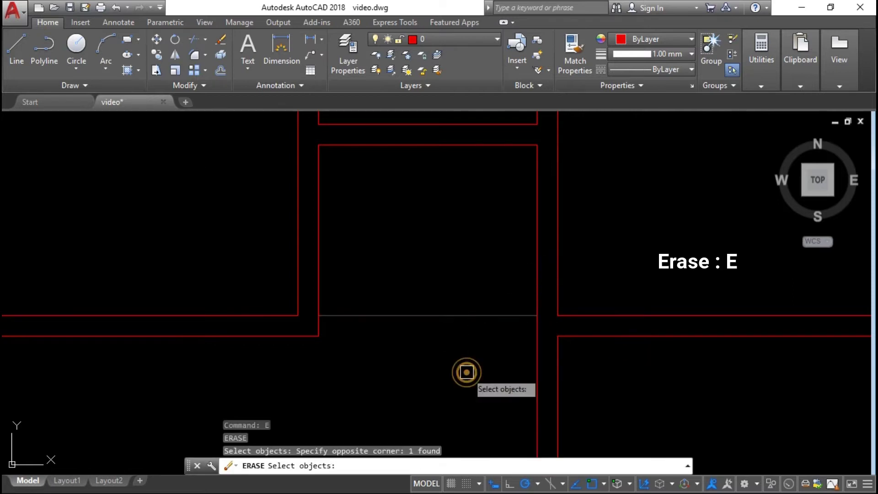
scroll(454, 303, "down", 3)
key("Escape")
key("Escape")
Step: In the narrow left room, place a 6' offset copy and offset the vertical line 5'
middle_click_drag(449, 204, 451, 235)
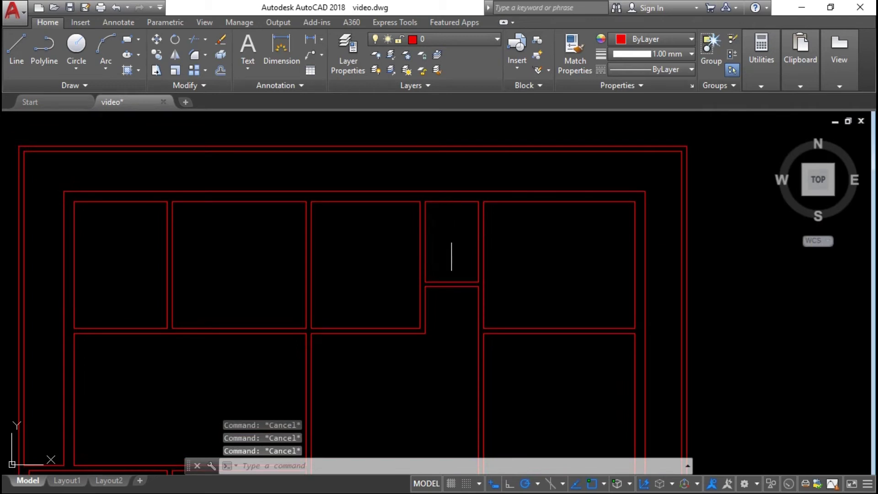
scroll(445, 275, "down", 4)
middle_click_drag(309, 276, 358, 277)
scroll(346, 320, "up", 6)
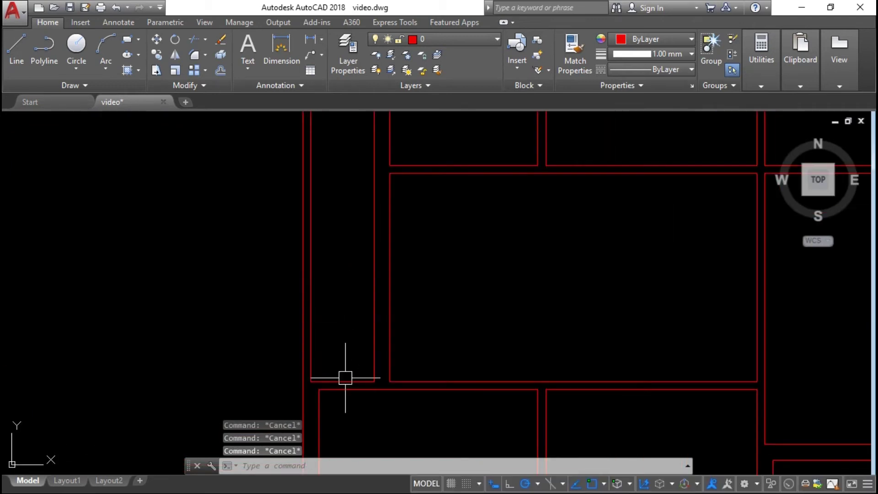
type("O")
key("Return")
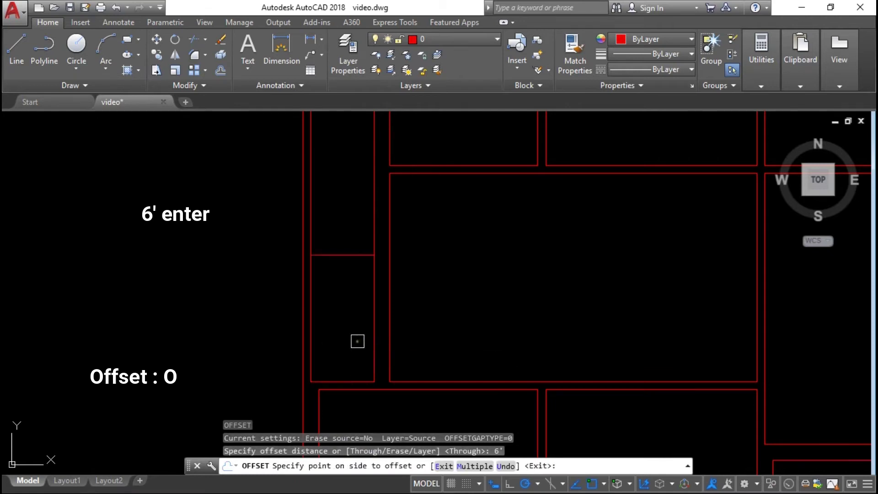
left_click(357, 341)
left_click(313, 318)
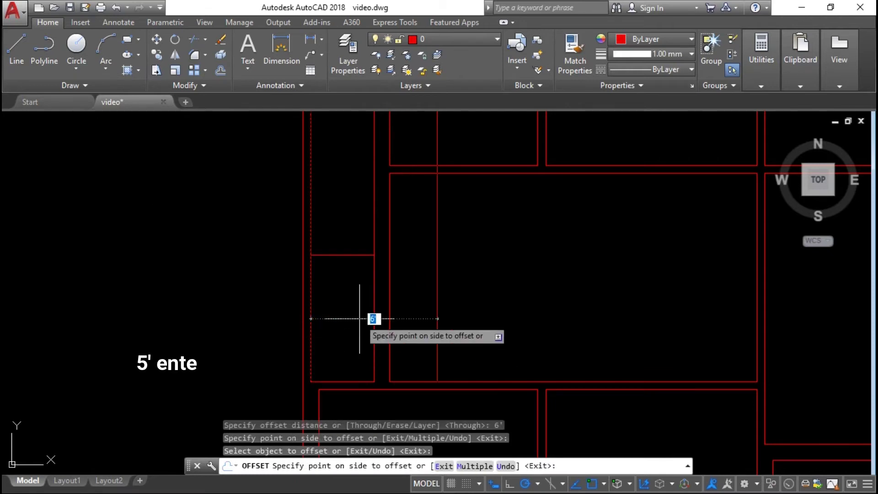
key("Return")
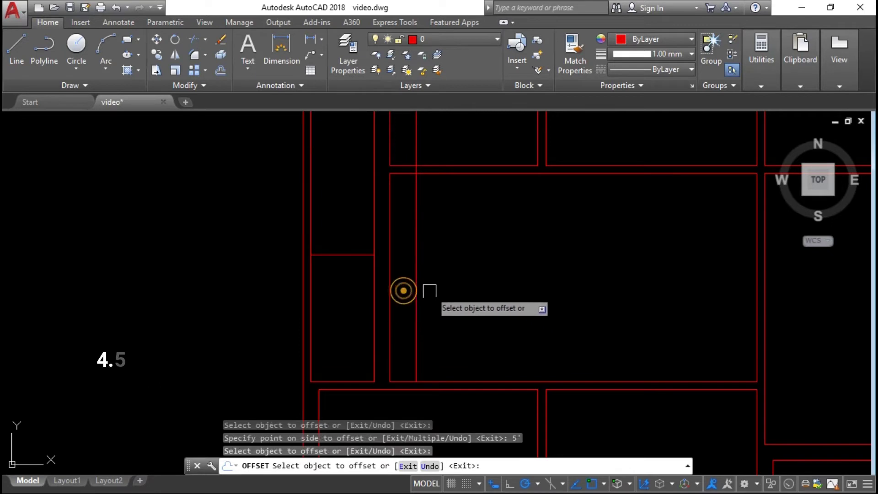
Step: Offset the new vertical line 4.5 inches for the wall thickness and copy the horizontal line upward
left_click(420, 289)
type(".5")
key("Return")
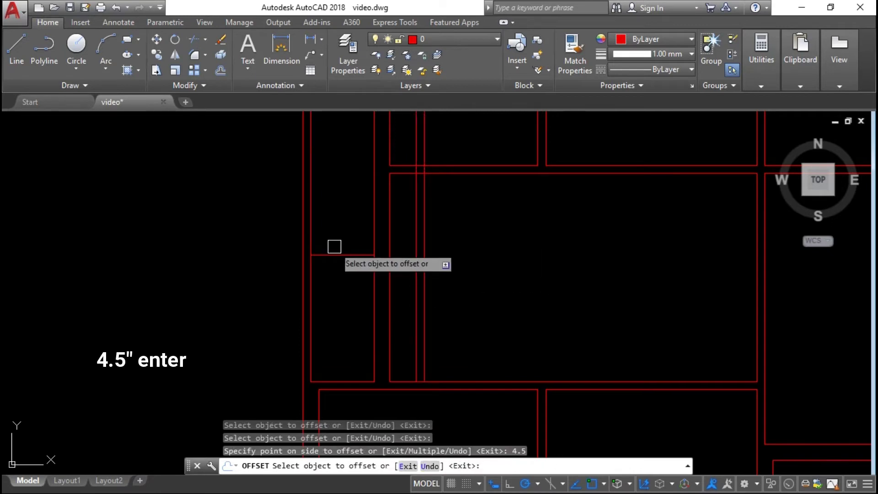
left_click(334, 254)
left_click(344, 221)
key("Return")
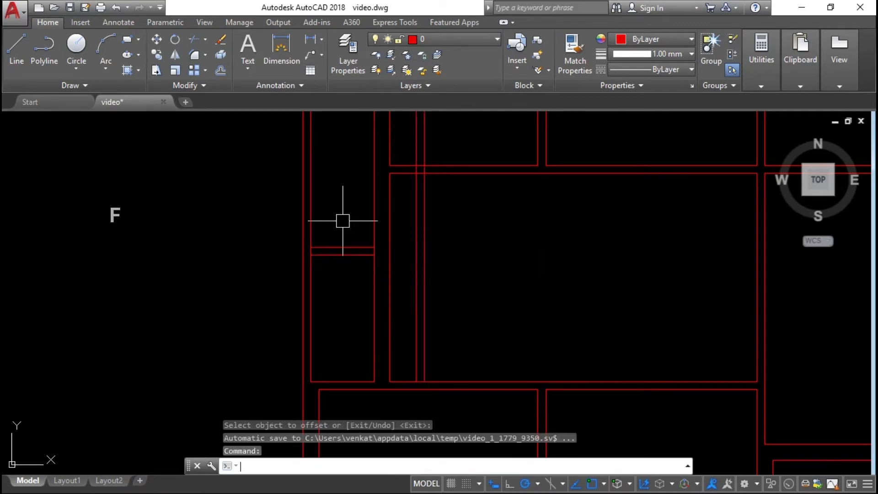
Step: Fillet the new partition lines into the existing vertical walls to close the corners
type("f")
key("Return")
scroll(343, 221, "up", 2)
left_click(357, 259)
left_click(447, 274)
key("Return")
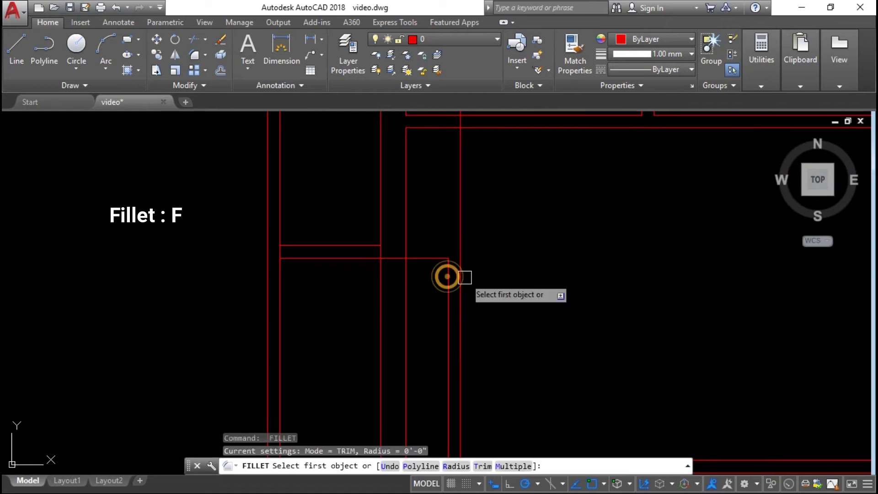
left_click(341, 242)
key("Escape")
scroll(484, 225, "down", 2)
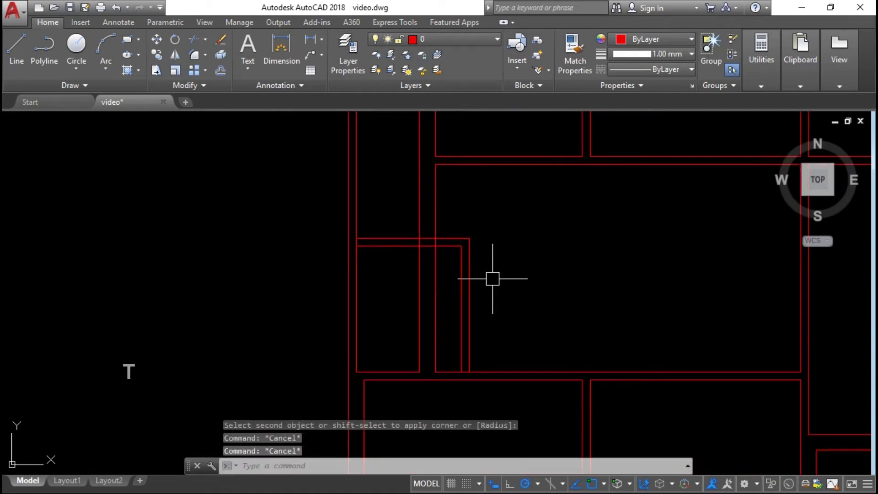
type("tr")
Step: Trim the overlapping wall lines where the new partition meets the walls
key("Return")
key("Return")
scroll(441, 260, "up", 2)
left_click_drag(385, 297, 578, 316)
scroll(429, 234, "up", 2)
scroll(429, 234, "up", 1)
left_click(466, 232)
left_click(368, 211)
Step: End trimming and join the two broken line pieces into a single wall line
scroll(304, 290, "down", 2)
scroll(295, 282, "up", 2)
scroll(302, 284, "down", 2)
scroll(455, 337, "up", 1)
scroll(444, 343, "up", 2)
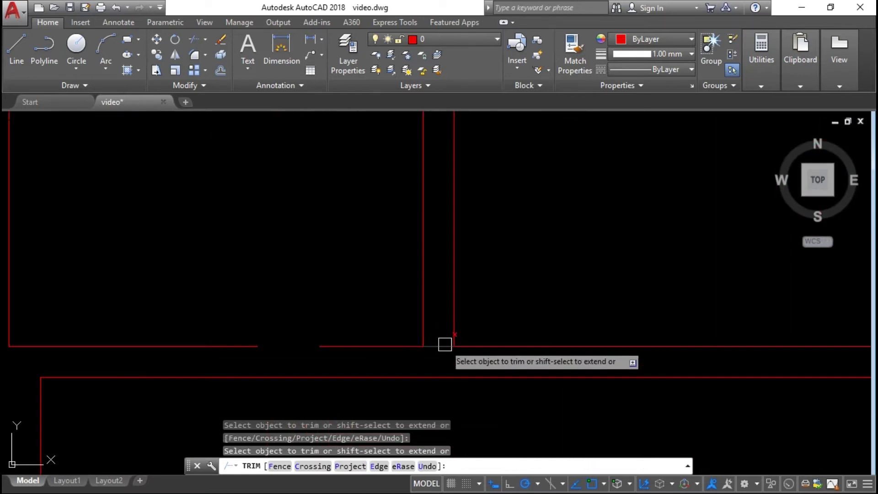
key("Escape")
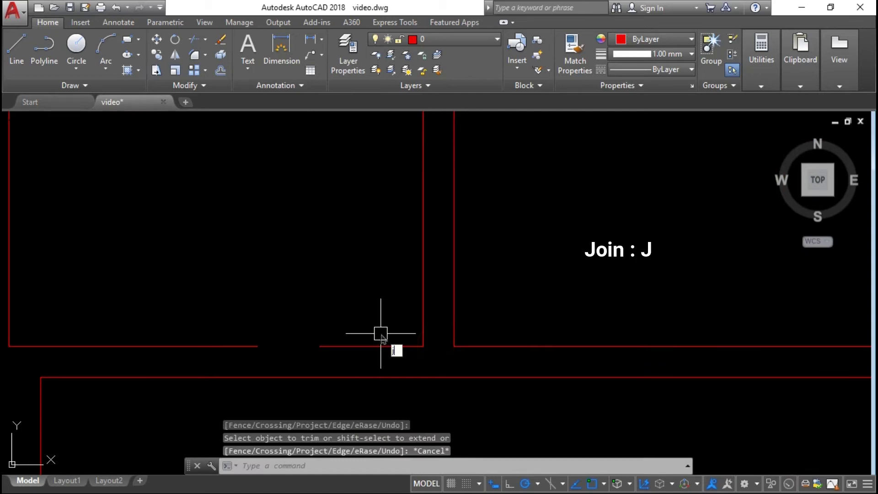
key("Return")
left_click(384, 308)
left_click(219, 363)
key("Return")
key("Escape")
key("Escape")
key("Escape")
Step: Recenter the floor plan and draw a short line across the wall marking the opening
scroll(368, 293, "down", 3)
scroll(361, 290, "down", 2)
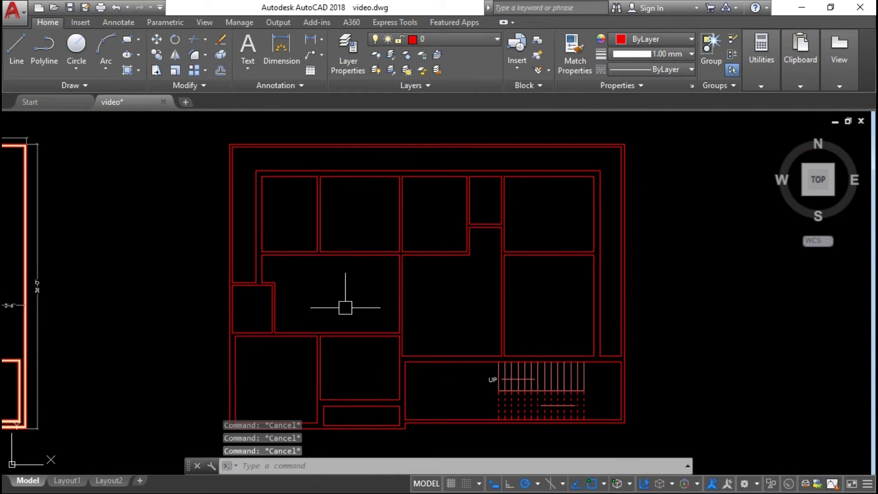
middle_click_drag(345, 307, 341, 305)
middle_click_drag(433, 384, 422, 378)
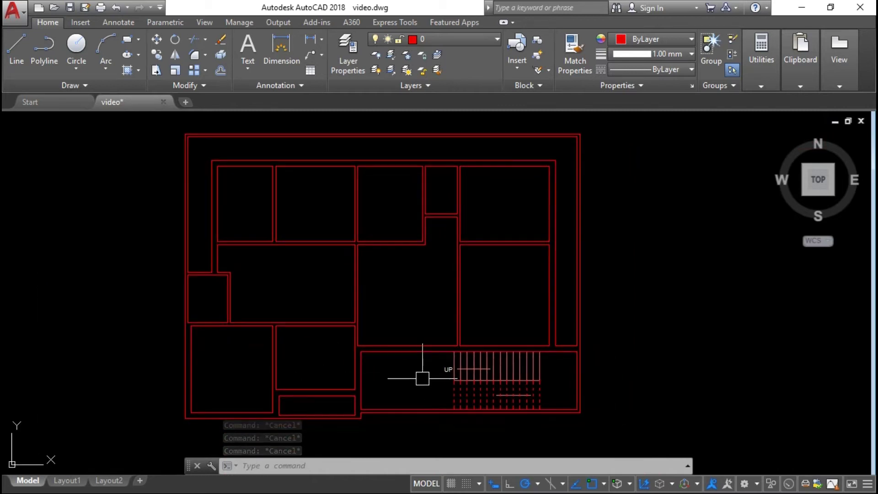
type("line")
key("Return")
scroll(382, 355, "up", 4)
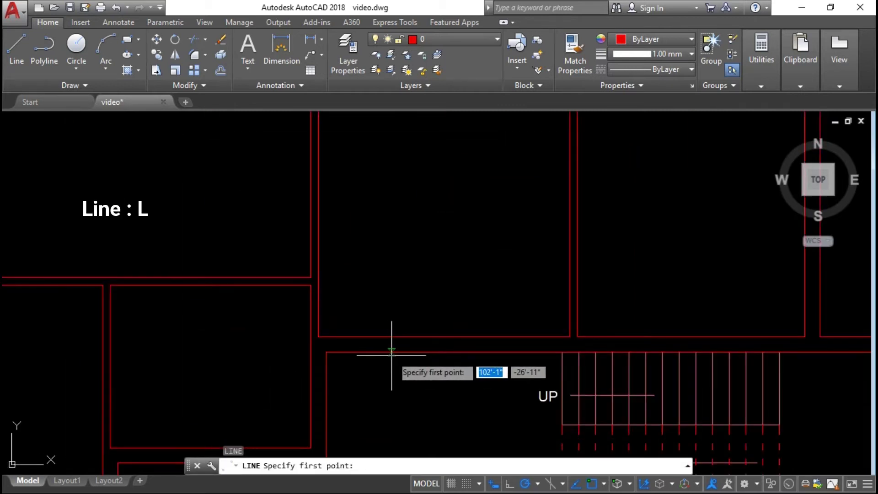
left_click(391, 337)
key("Escape")
left_click(539, 392)
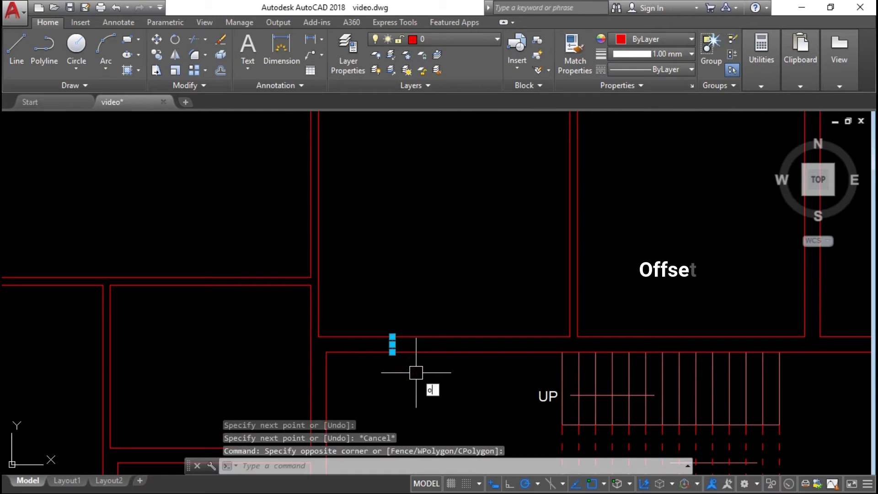
Step: Offset the short wall line 3'6" to mark the opening width
key("Return")
type("3")
key("Return")
left_click(391, 344)
left_click(416, 373)
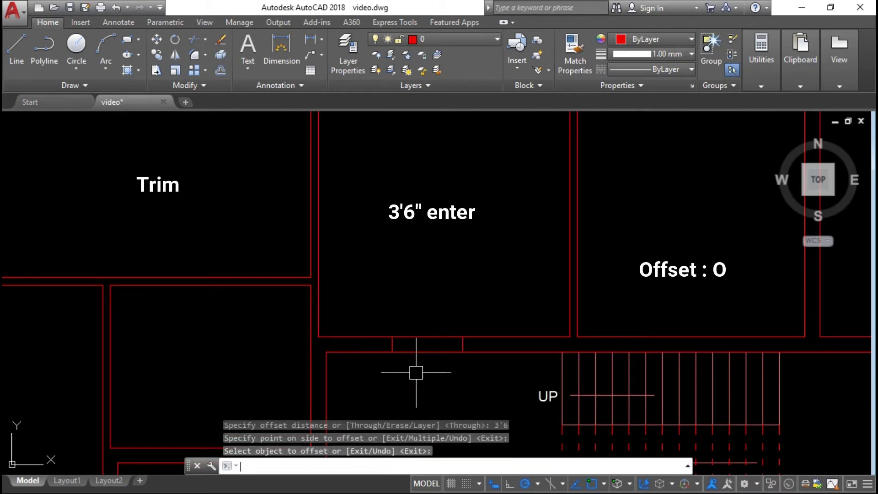
Step: Trim the double wall lines between the two marker lines to open the doorway
type("TR")
key("Return")
key("Return")
left_click(447, 390)
left_click(436, 269)
scroll(435, 337, "down", 3)
scroll(470, 275, "down", 2)
key("Escape")
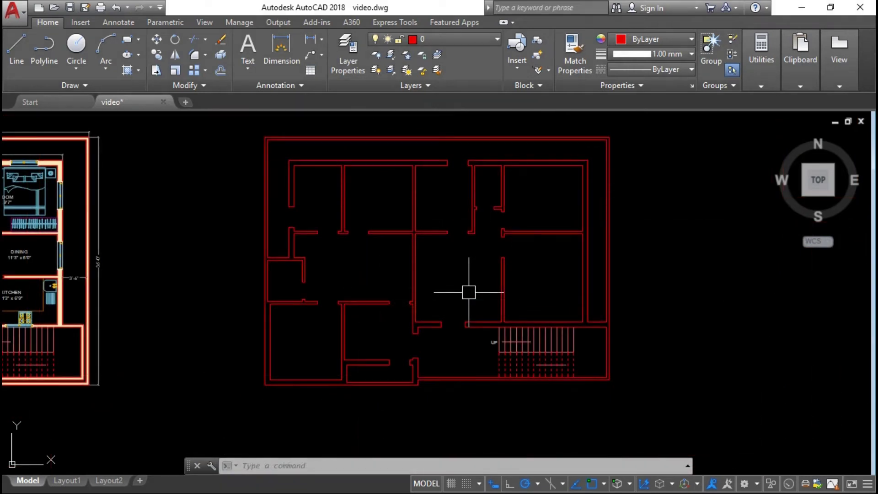
Step: Add a 7' linear dimension across the room width between the two walls
type("li")
key("Return")
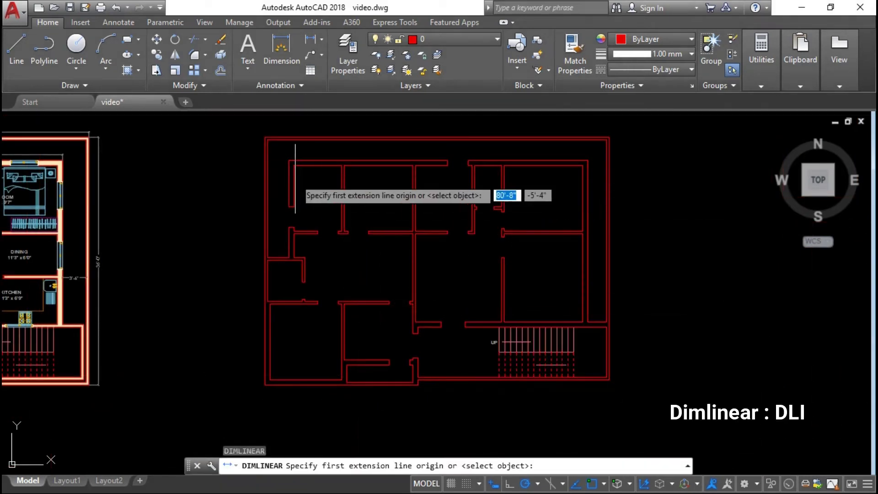
scroll(287, 191, "up", 3)
left_click(287, 191)
left_click(404, 191)
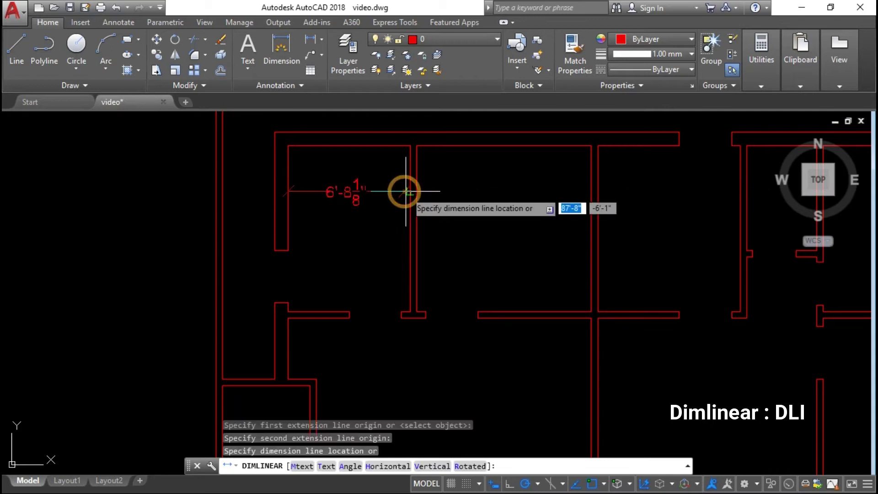
key("Escape")
key("space")
left_click(406, 190)
left_click(287, 191)
left_click(325, 195)
Step: Dimension further wall lengths: a vertical 9'-6", a 10', and another vertical 9'-6"
key("Escape")
key("space")
key("Return")
left_click(410, 170)
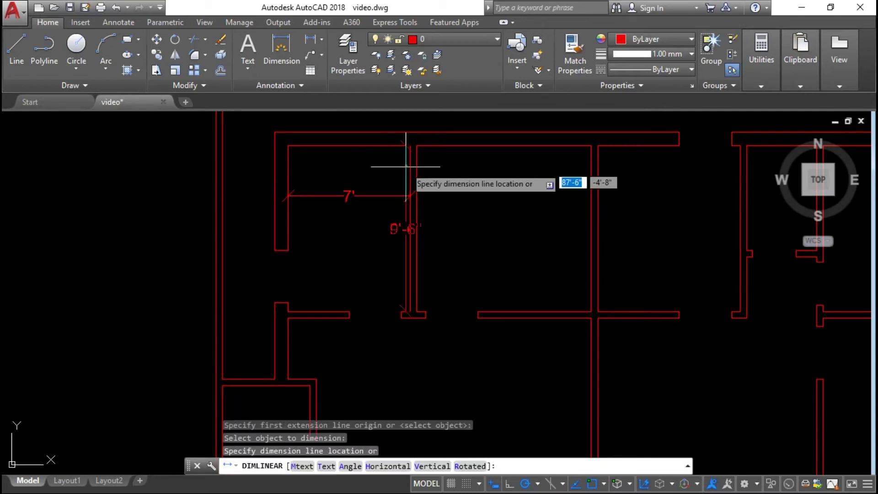
left_click(382, 166)
key("Escape")
key("space")
key("Return")
left_click(470, 150)
left_click(480, 171)
key("space")
key("Return")
left_click(589, 202)
left_click(553, 210)
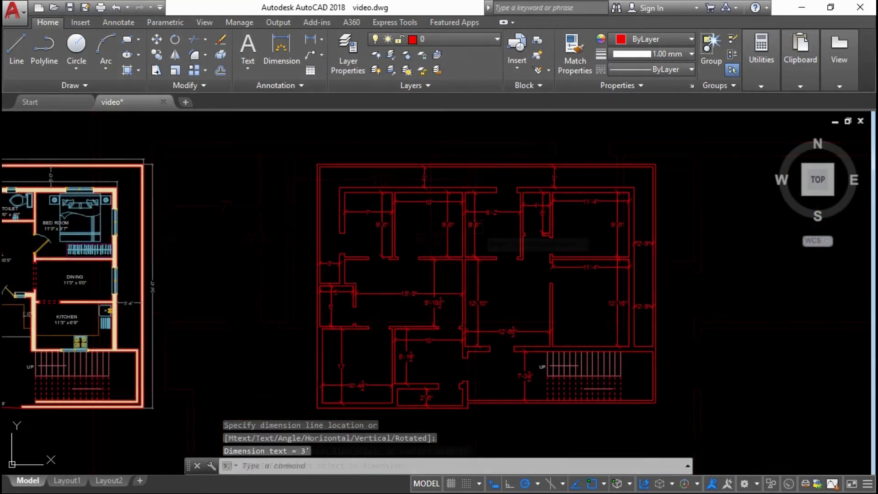
Step: Match the reference style onto the 11'-4", 4', 6', 10', 7', 3', 5', 15'-9" and 9'-10½" dimensions
left_click(146, 160)
scroll(434, 173, "up", 3)
scroll(423, 173, "up", 2)
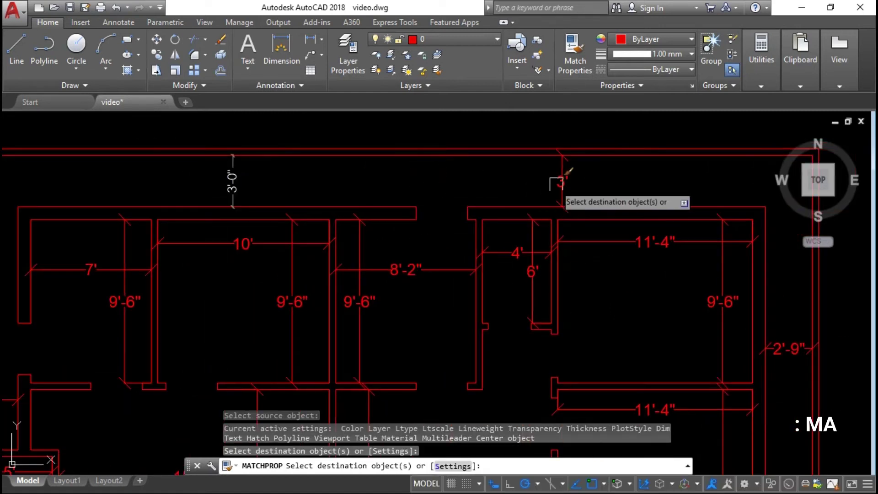
left_click(741, 242)
scroll(741, 247, "up", 2)
left_click(681, 288)
left_click(386, 256)
scroll(386, 256, "up", 2)
left_click(374, 294)
left_click(245, 212)
scroll(320, 206, "down", 2)
left_click(377, 280)
scroll(205, 412, "up", 2)
left_click(258, 227)
left_click(271, 369)
scroll(567, 320, "up", 2)
left_click(568, 255)
left_click(594, 297)
Step: Restyle the 12'-10", 12'-6½", 8'-1½", 10'-4½", 11'-0", 2'-6", 7'-3½" and remaining 11'-4" dimensions
scroll(509, 251, "down", 1)
left_click(508, 251)
left_click(611, 356)
left_click(358, 235)
left_click(286, 304)
left_click(221, 274)
left_click(519, 338)
left_click(608, 306)
scroll(608, 307, "down", 2)
scroll(613, 190, "down", 1)
scroll(536, 330, "up", 2)
left_click(536, 330)
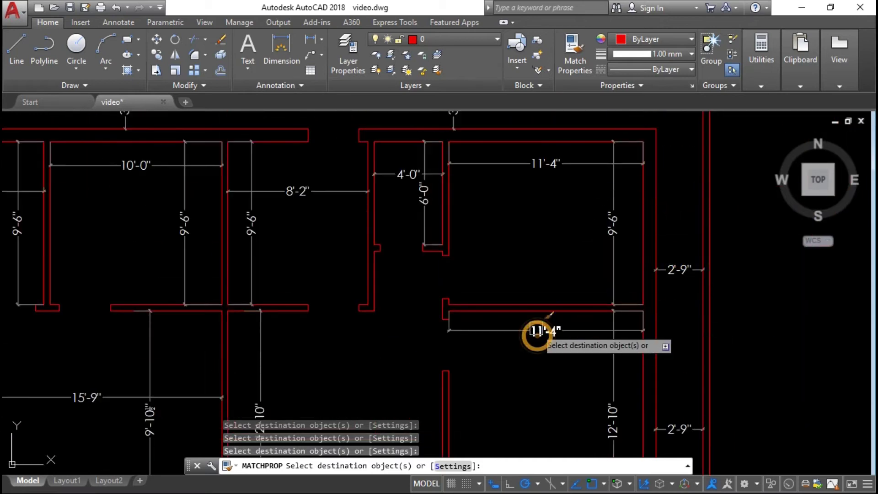
scroll(537, 331, "down", 3)
scroll(558, 235, "up", 2)
key("Escape")
key("Escape")
key("Escape")
scroll(549, 333, "down", 1)
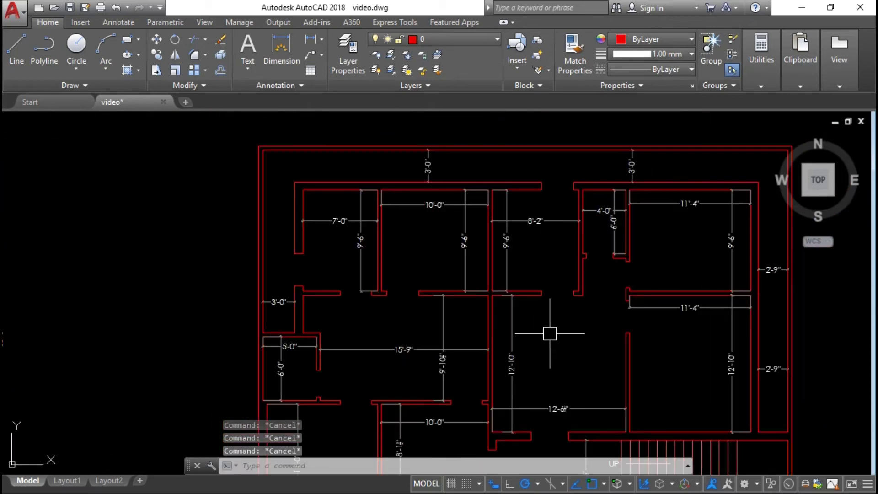
scroll(366, 284, "down", 2)
scroll(421, 288, "up", 2)
scroll(343, 249, "up", 2)
middle_click_drag(349, 260, 415, 294)
scroll(416, 293, "up", 1)
Step: Draw an Mtext box inside a room to hold its name-and-size label
type("text : T")
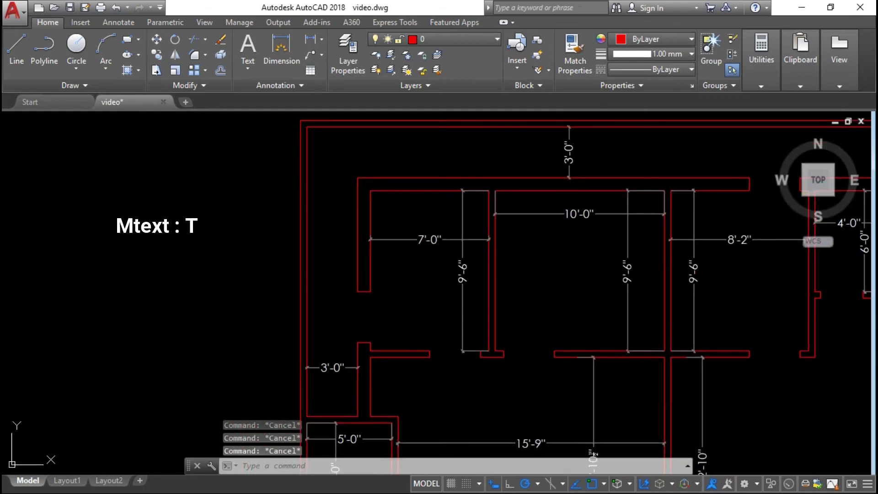
key("Return")
scroll(410, 275, "up", 2)
left_click(394, 280)
left_click(455, 305)
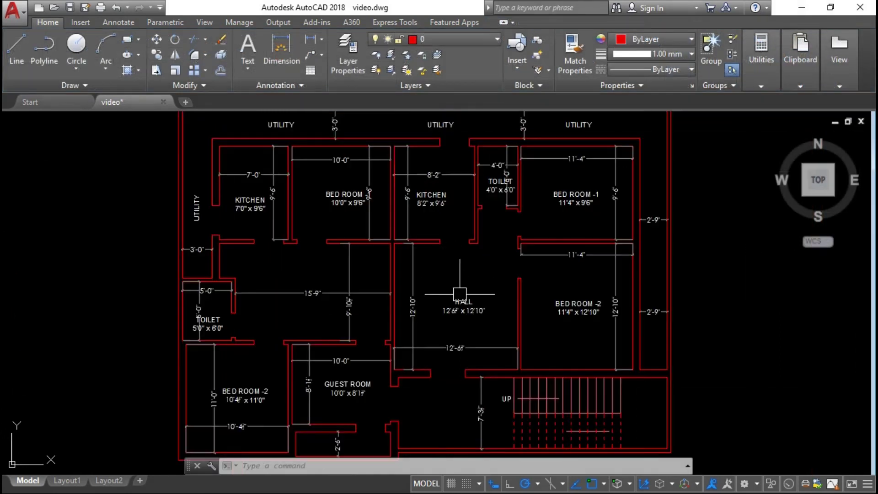
Step: Erase the interior dimensions, including the 9'-10", 12'-10", toilet 4'-0", 12'-6" hall and bedroom ones
key("Return")
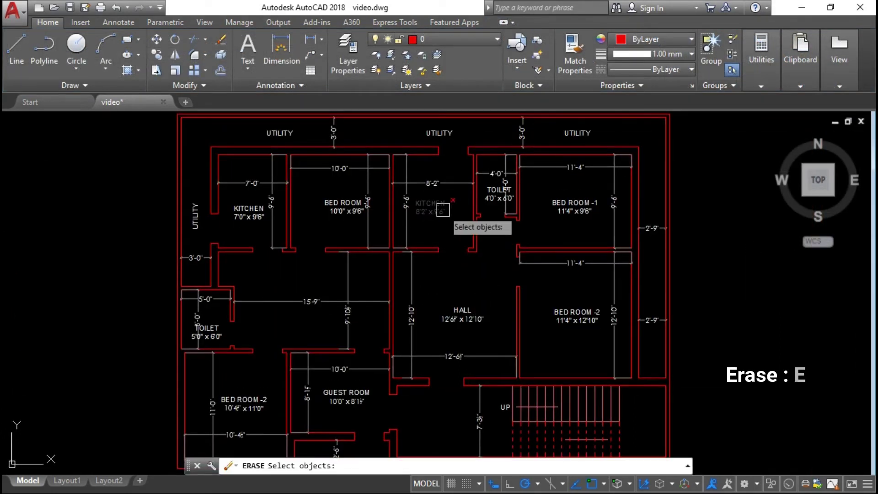
left_click(438, 179)
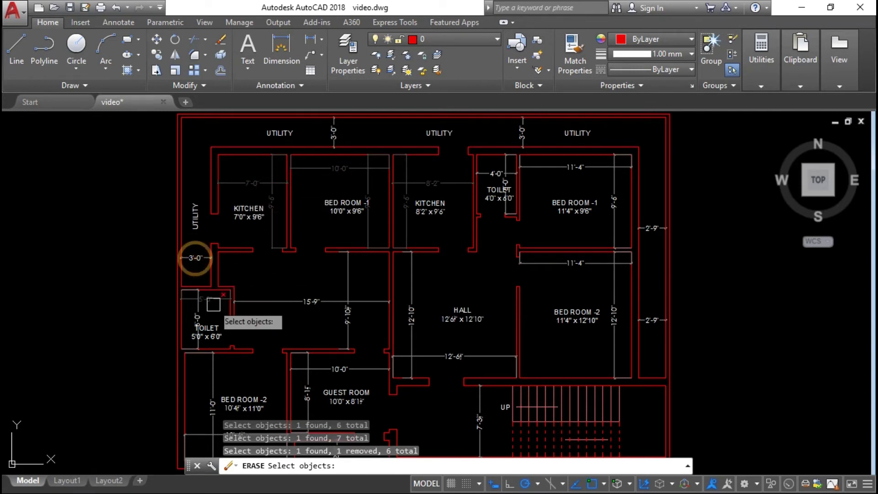
left_click(357, 327)
left_click(323, 319)
left_click(411, 320)
left_click(504, 192)
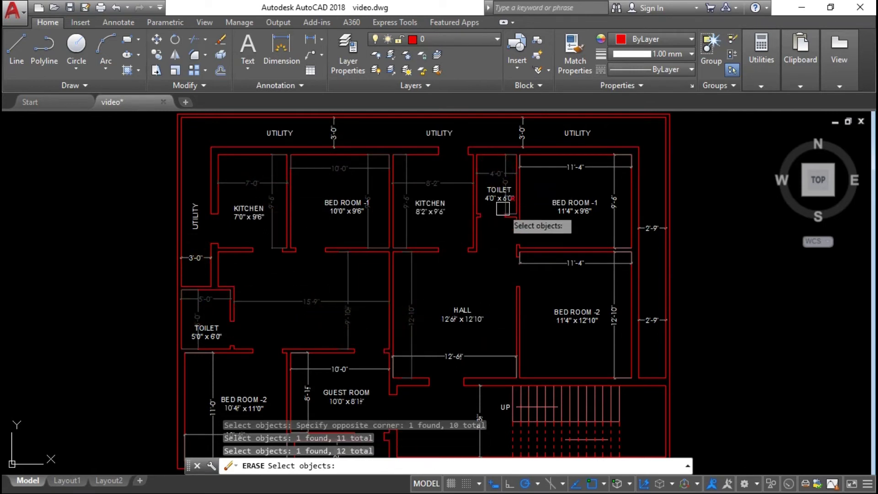
left_click(458, 353)
middle_click_drag(458, 353, 450, 327)
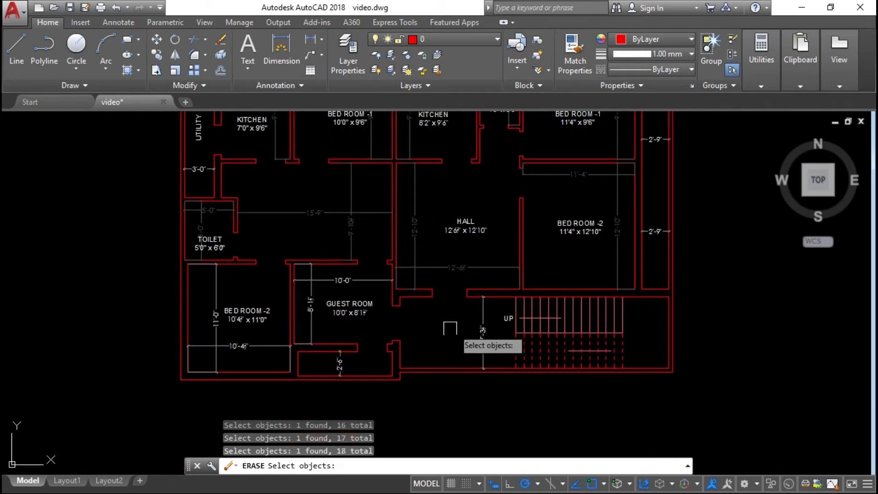
left_click(251, 346)
left_click(215, 299)
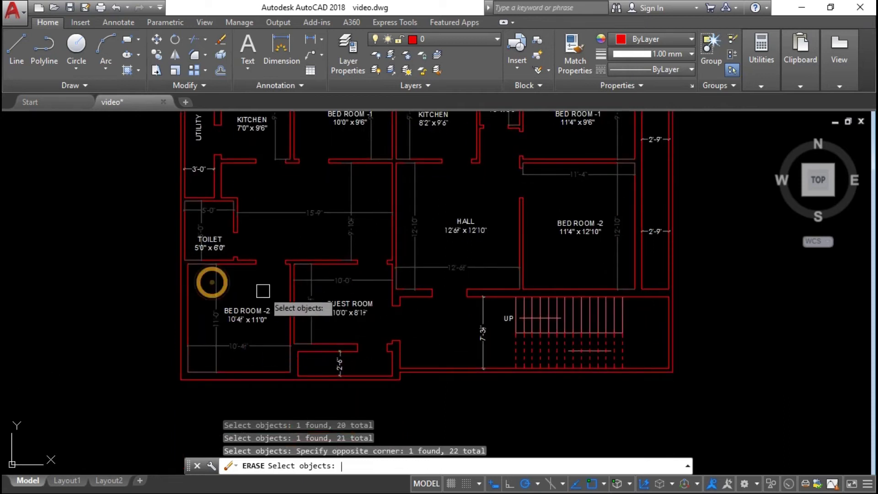
key("Return")
middle_click_drag(290, 265, 284, 294)
middle_click_drag(228, 245, 238, 272)
Step: Offset the first kitchen's top wall line 2' inward as a counter line
scroll(220, 192, "up", 4)
left_click(219, 190)
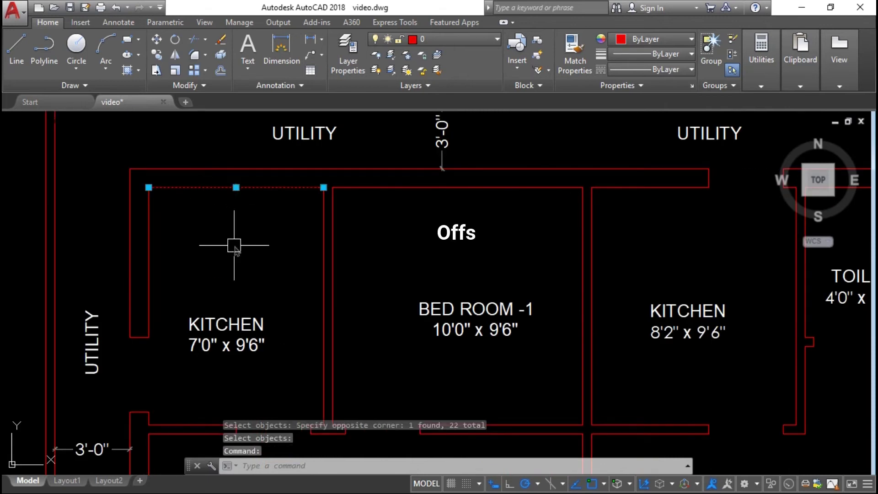
type("o")
key("Return")
key("Return")
left_click(234, 245)
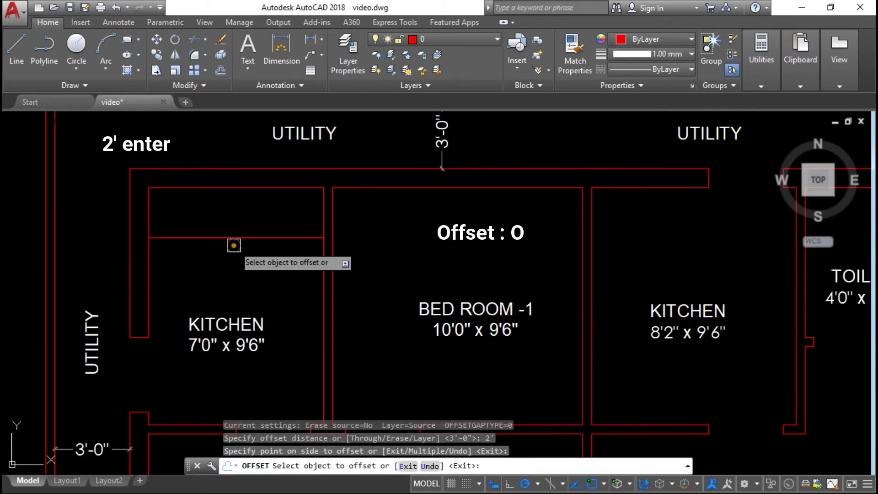
Step: Offset the second kitchen's wall 2' inward to form its counter line
scroll(234, 245, "down", 4)
scroll(234, 245, "down", 1)
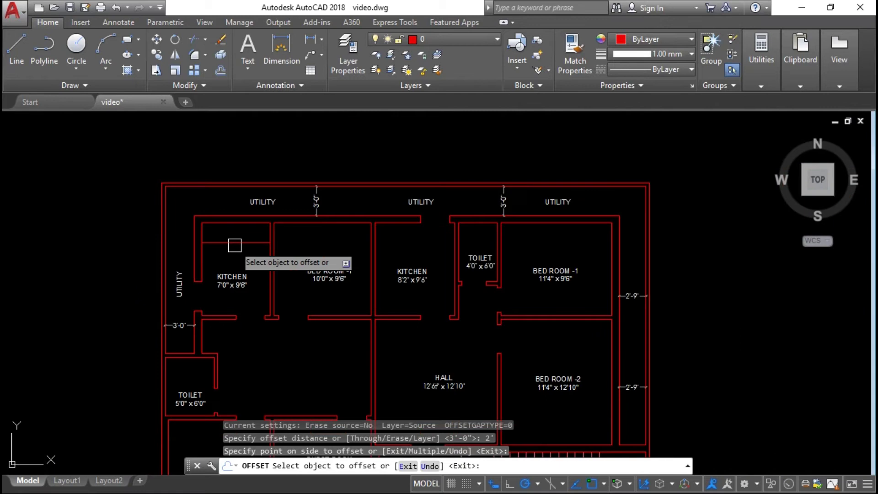
middle_click_drag(241, 299, 219, 259)
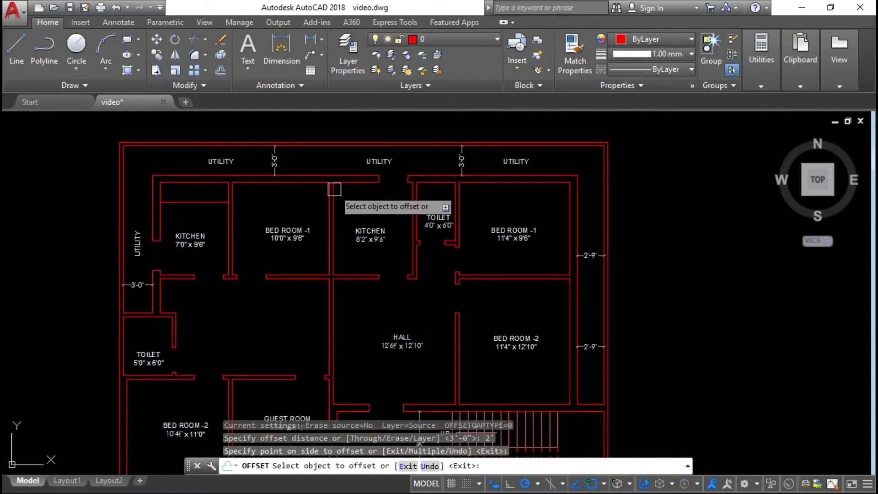
scroll(334, 189, "up", 2)
left_click(332, 190)
right_click(353, 196)
left_click(409, 202)
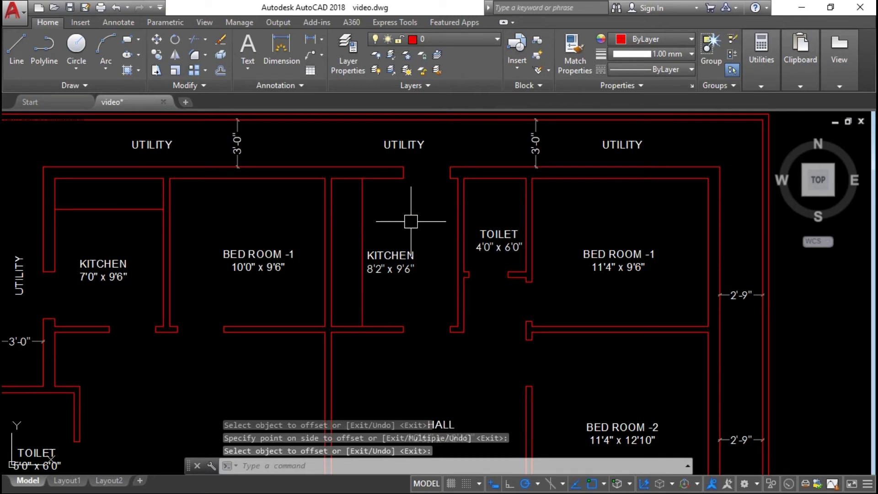
scroll(411, 221, "down", 3)
scroll(424, 230, "up", 1)
mouse_move(409, 241)
middle_mouse_down()
mouse_move(394, 214)
mouse_move(388, 252)
middle_mouse_up()
Step: Insert the door block at the hall doorway jamb
type("i")
key("Return")
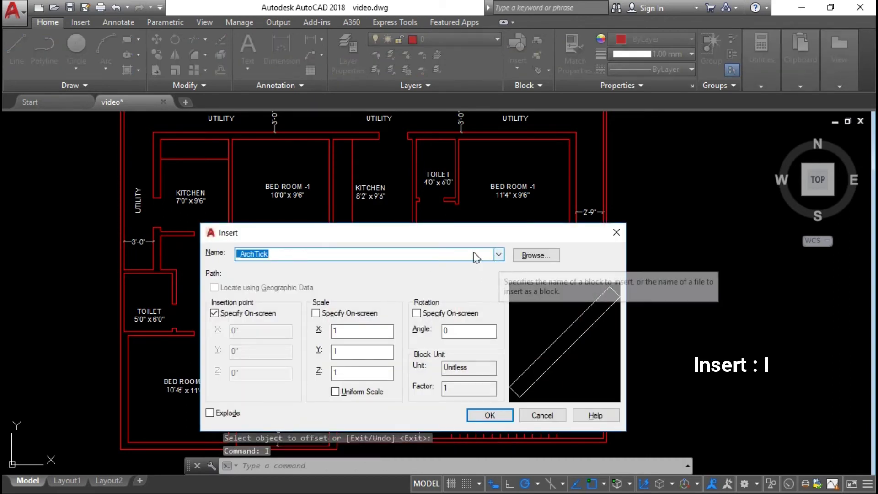
scroll(462, 256, "down", 1)
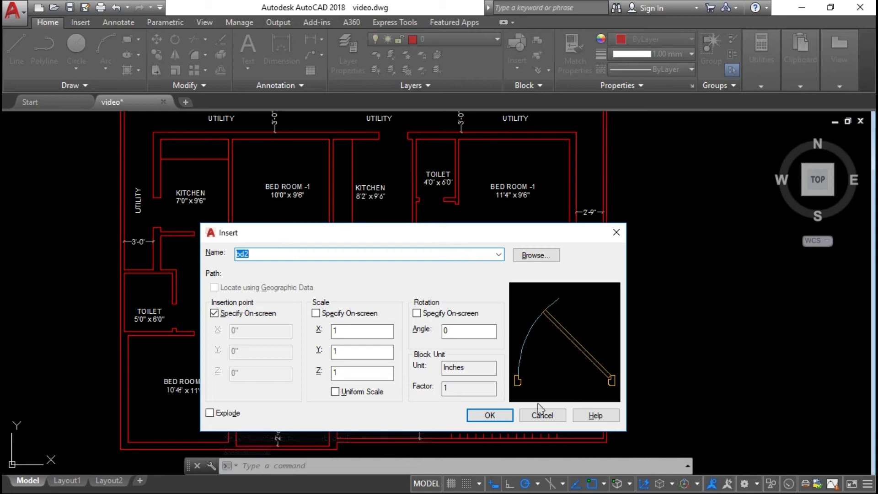
left_click(489, 415)
scroll(304, 329, "up", 2)
scroll(353, 373, "up", 2)
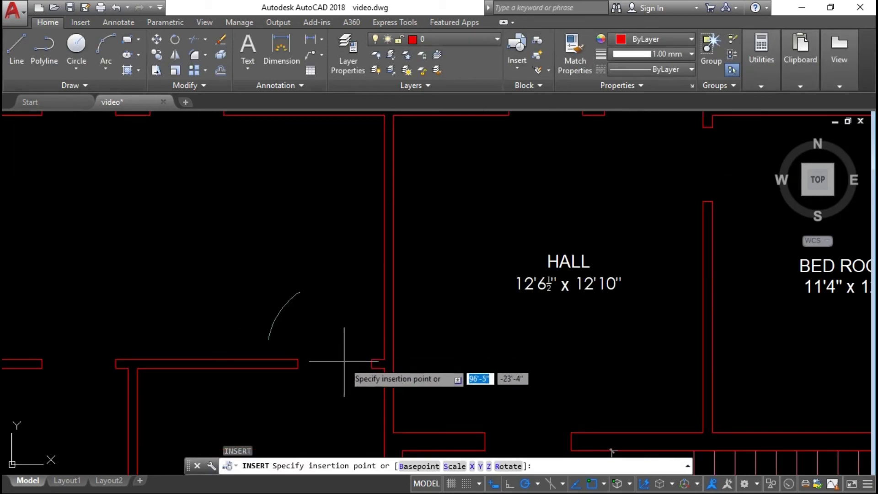
scroll(369, 369, "up", 2)
left_click(370, 365)
middle_click_drag(362, 384, 327, 339)
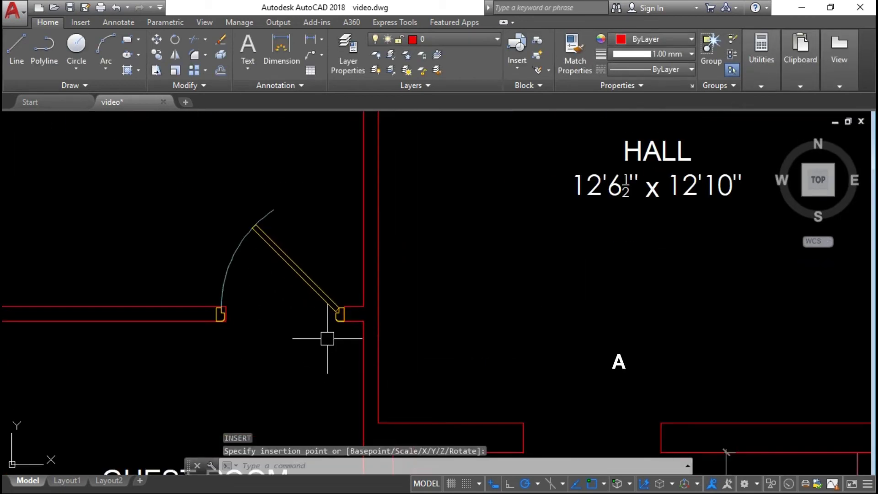
Step: Align the door between both jambs of the opening, scaling it to fit
type("al")
key("Return")
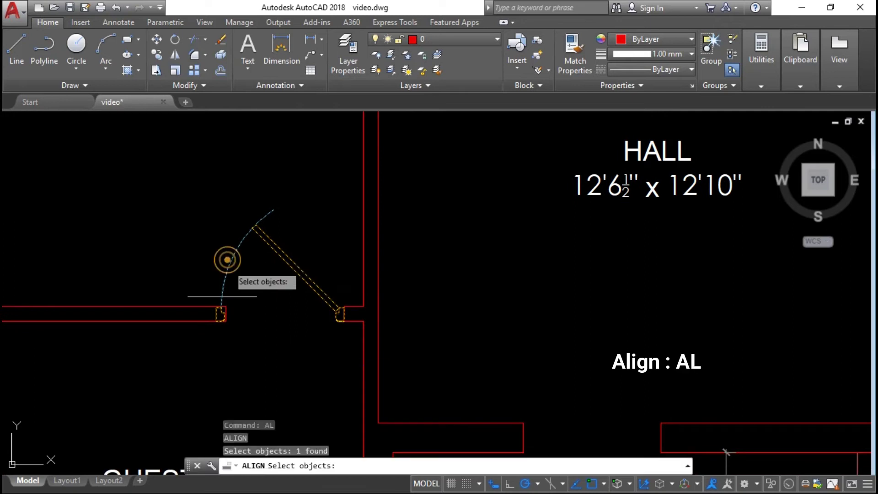
key("Return")
scroll(221, 327, "up", 4)
left_click(208, 311)
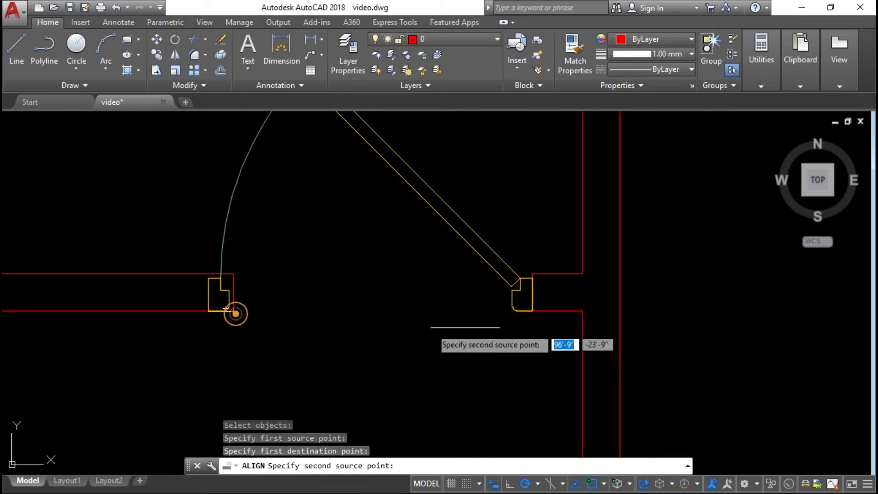
left_click(533, 311)
left_click(533, 311)
key("Return")
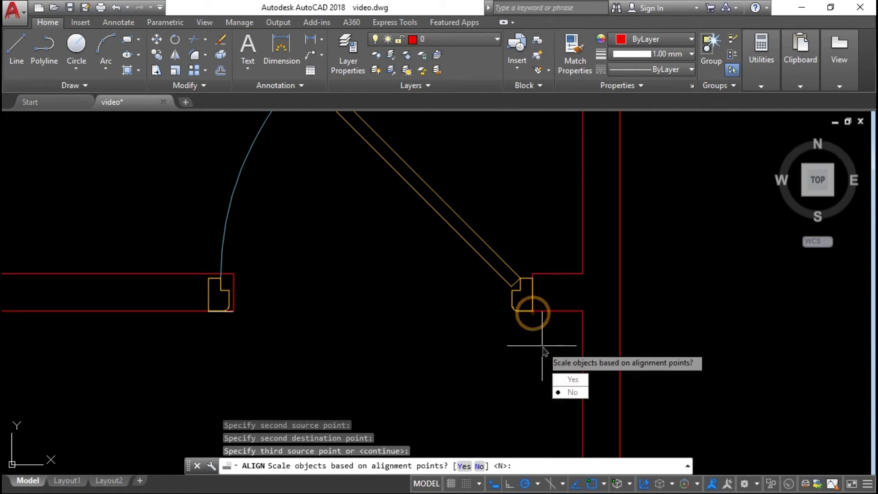
type("y")
key("Return")
scroll(521, 280, "up", 2)
Step: Mirror the door above the guest room, erasing the unflipped original
type("mi")
key("Return")
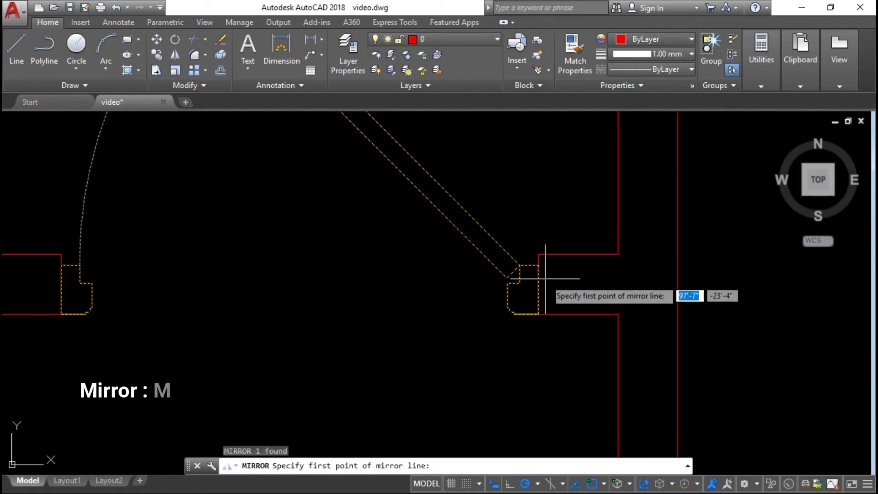
left_click(562, 284)
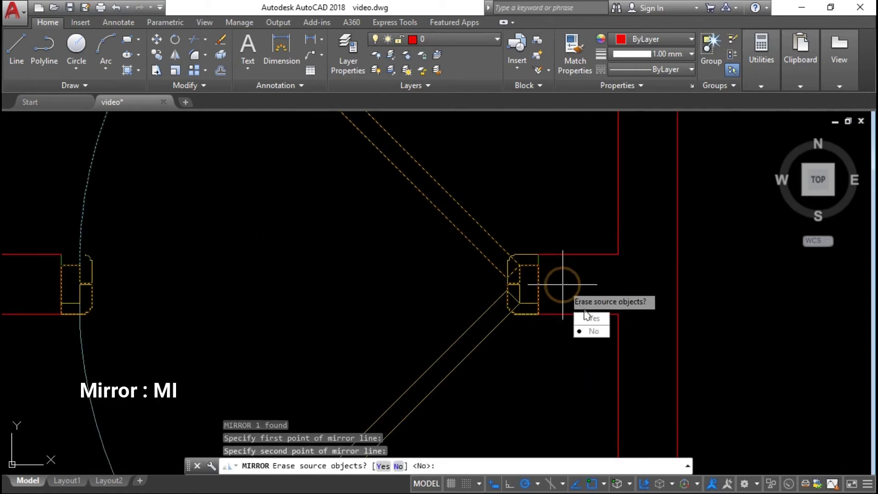
left_click(611, 345)
scroll(516, 281, "down", 2)
scroll(507, 288, "down", 2)
scroll(515, 305, "down", 2)
Step: Mirror a door while keeping the original, creating a double door
key("Return")
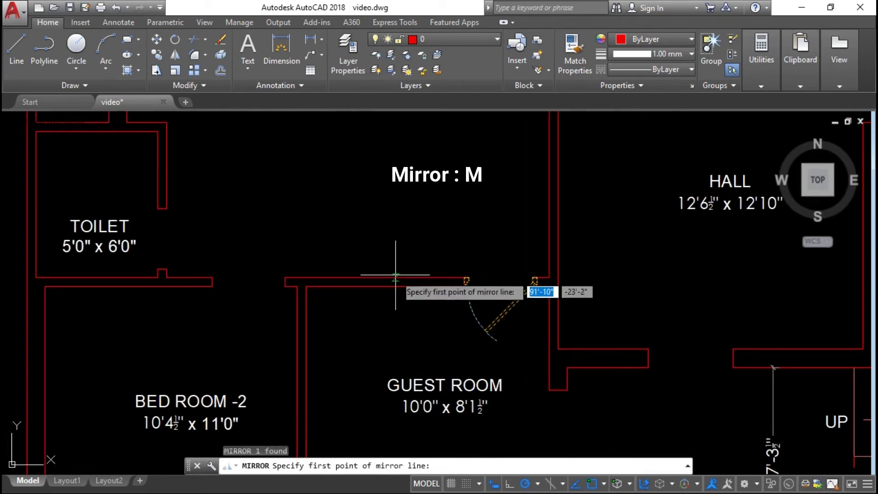
left_click(380, 276)
left_click(398, 247)
key("Return")
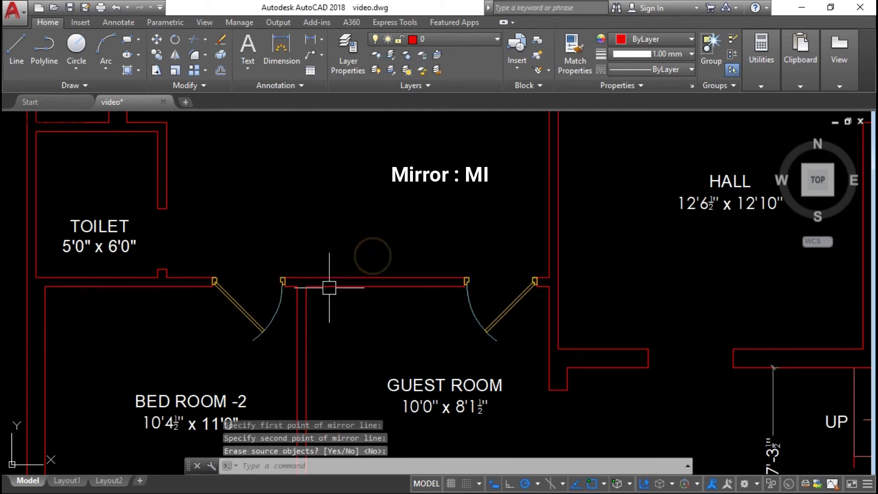
scroll(260, 301, "up", 2)
Step: Flip another door by mirroring it and erasing the source, then zoom out to the whole plan
key("Return")
left_click(221, 271)
left_click(232, 245)
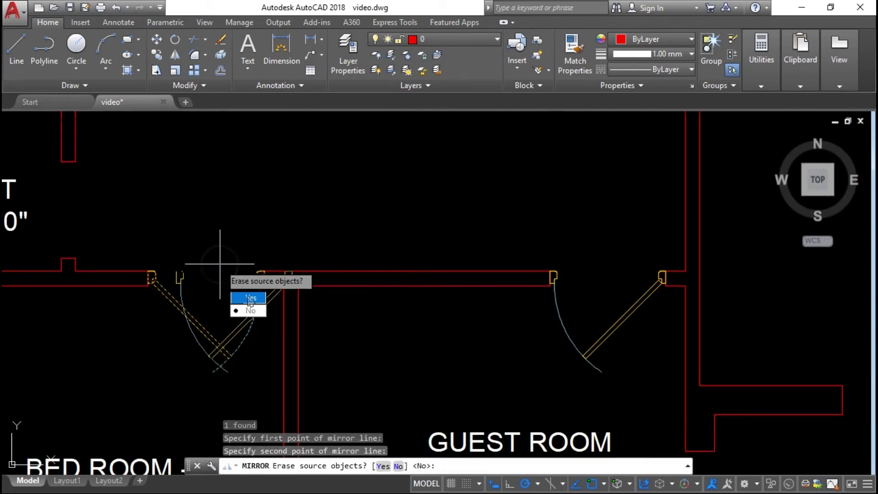
left_click(247, 296)
left_click(292, 271)
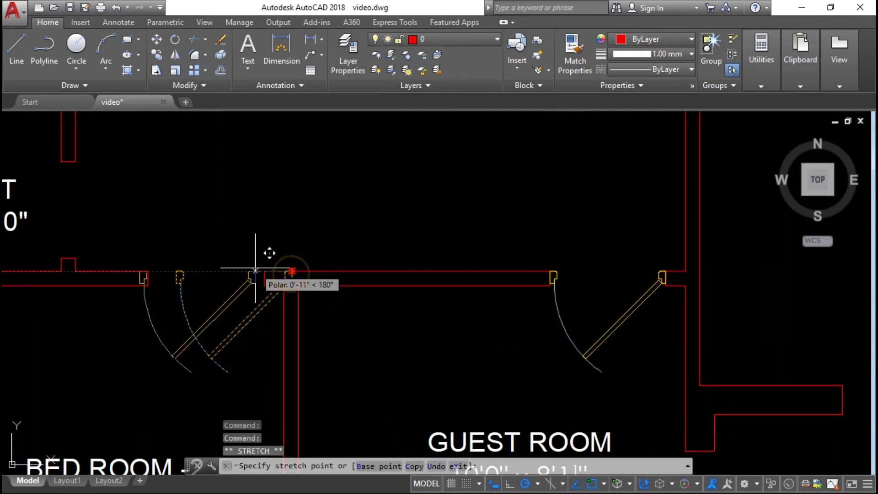
key("Escape")
key("Escape")
key("Escape")
scroll(320, 288, "down", 2)
scroll(348, 279, "down", 2)
scroll(458, 311, "down", 2)
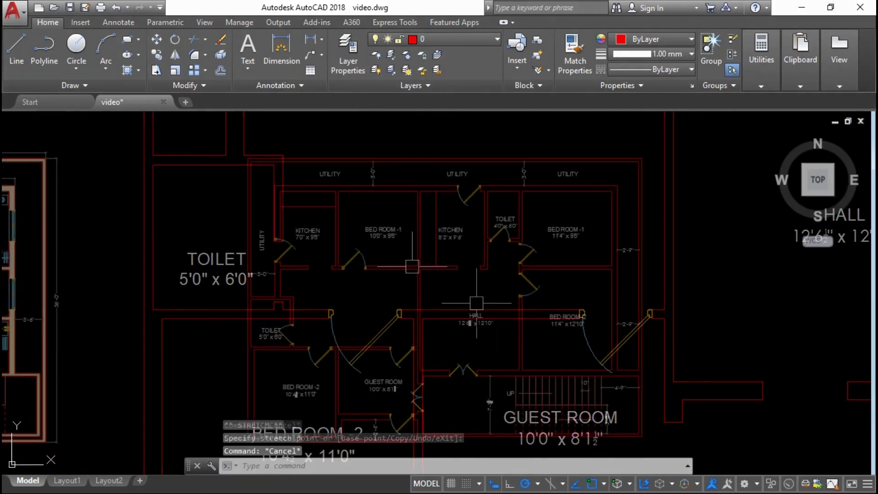
scroll(468, 261, "down", 1)
middle_click_drag(469, 261, 481, 277)
Step: Insert the 4w window block, placing it just below the plan
type("i")
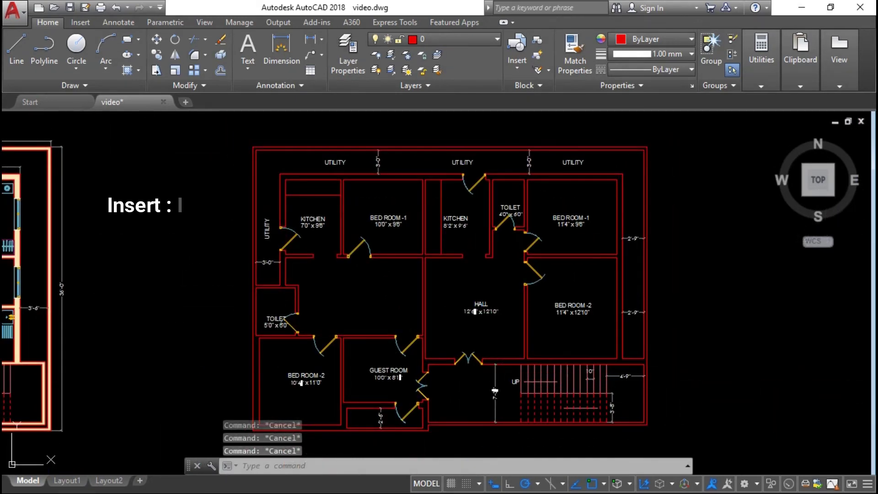
key("Return")
key("Down")
key("Down")
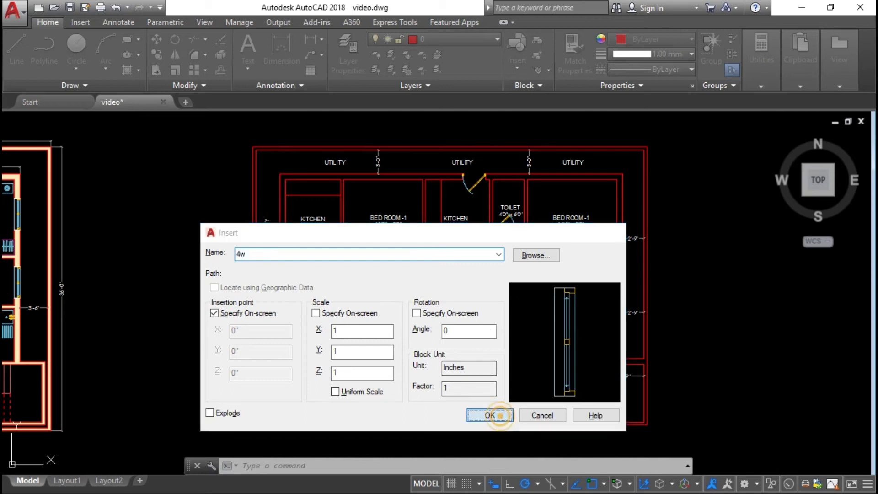
left_click(500, 415)
scroll(352, 366, "up", 5)
left_click(406, 388)
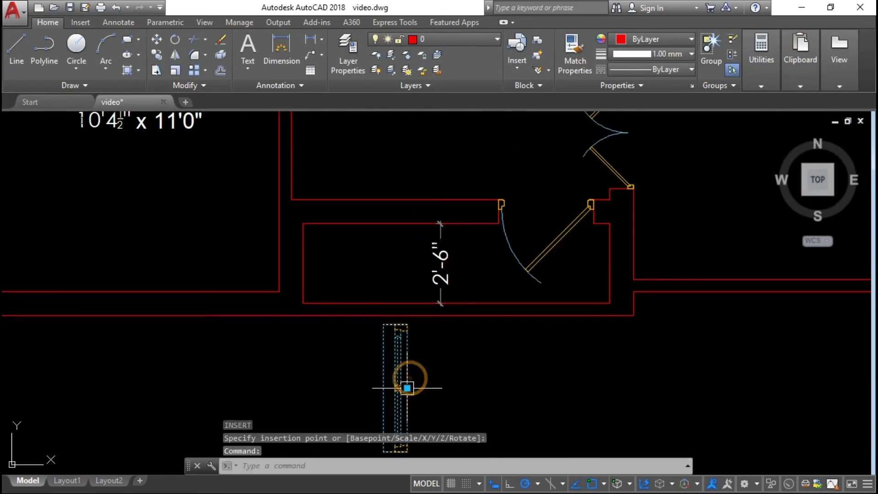
Step: Rotate the 4w window horizontal, fit it into the upper wall, and begin the tap block insertion
key("space")
key("space")
left_click(407, 256)
left_click(406, 389)
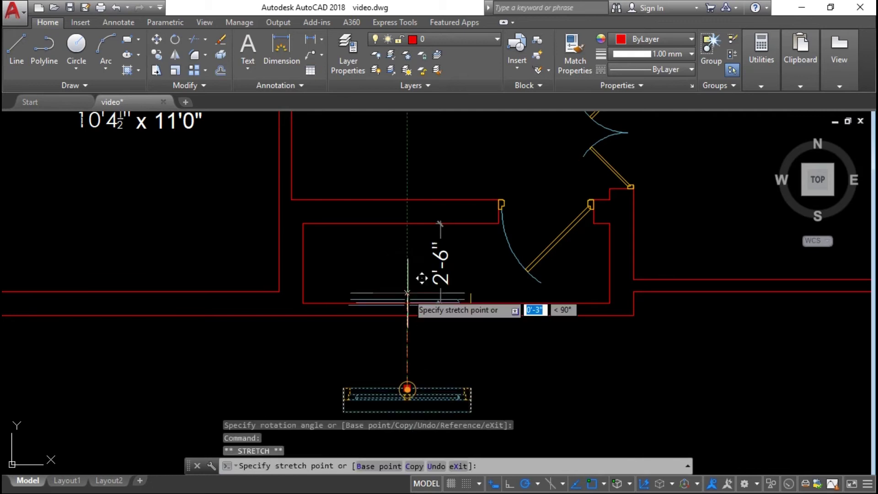
left_click(396, 201)
scroll(395, 200, "down", 5)
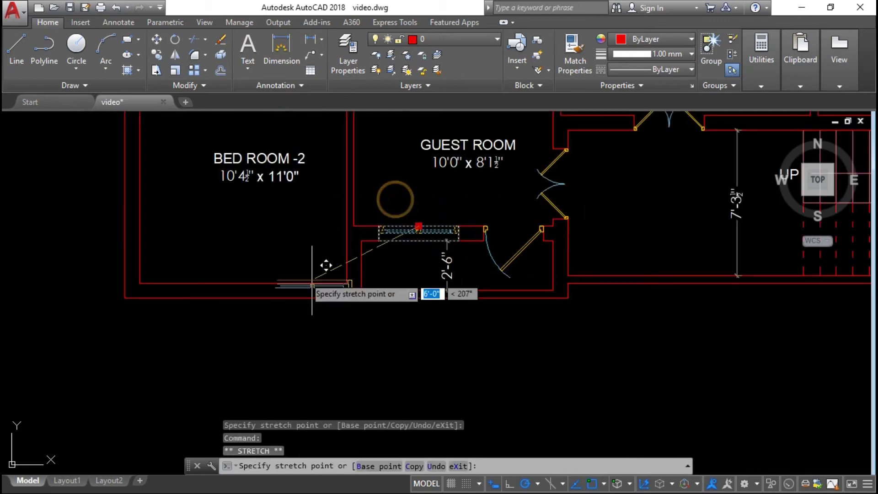
middle_click_drag(224, 238, 302, 306)
scroll(373, 294, "down", 5)
key("Escape")
type("I")
key("Return")
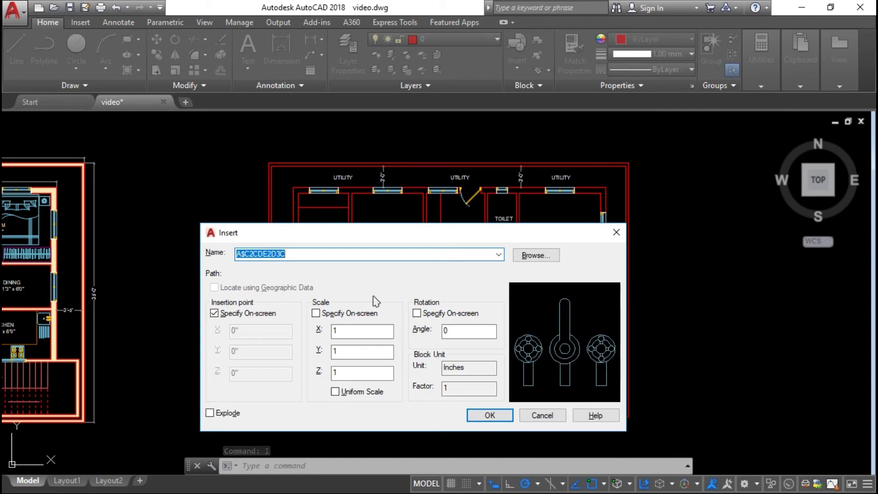
Step: Place the tap fixture in the right toilet, rotated to face the wall
key("Return")
scroll(512, 202, "up", 4)
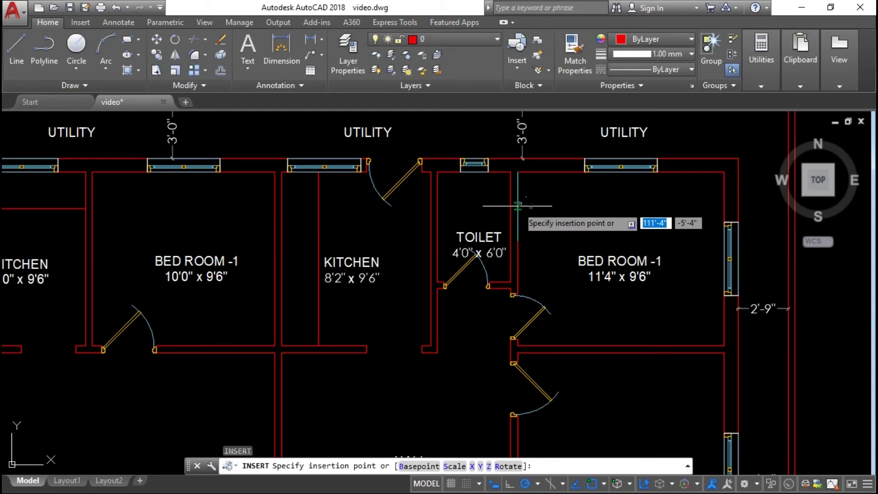
scroll(483, 210, "up", 4)
left_click(479, 212)
left_click(479, 212)
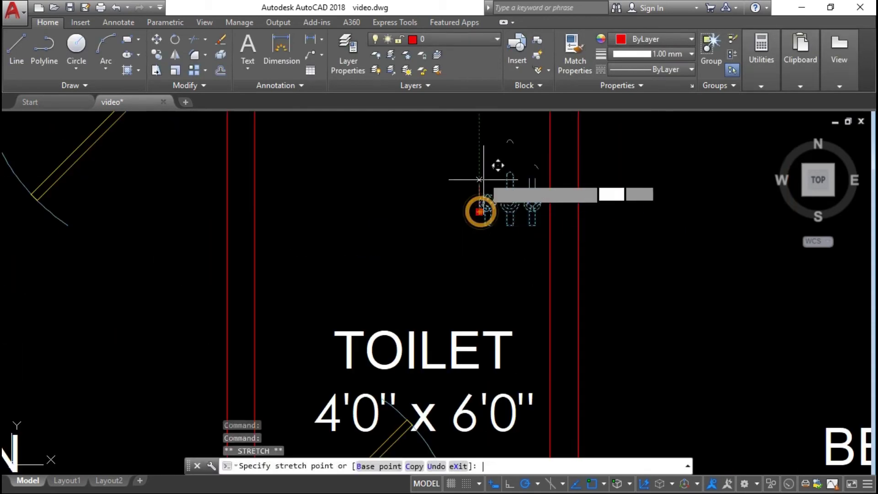
key("space")
key("space")
left_click(486, 141)
left_click(477, 208)
scroll(509, 256, "down", 3)
key("Escape")
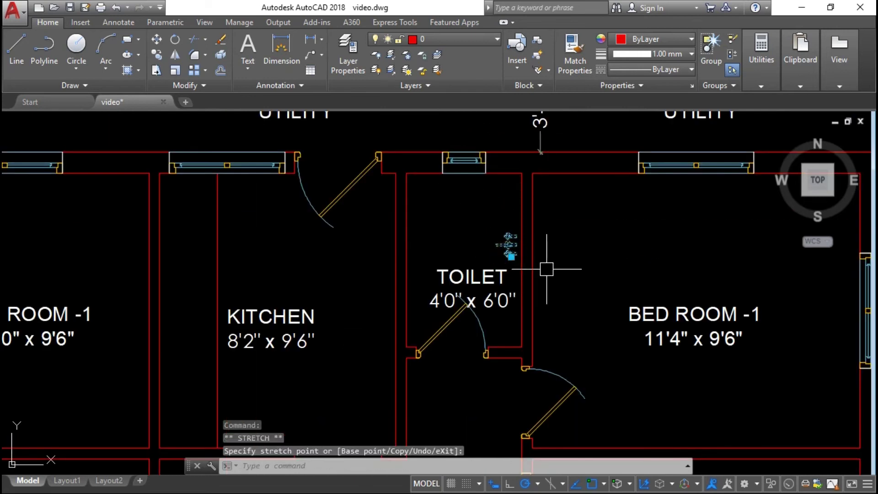
Step: Copy the tap into the left toilet and move it into position
type("co")
key("Return")
left_click(493, 224)
scroll(477, 208, "down", 3)
scroll(197, 211, "up", 4)
left_click(198, 212)
key("Escape")
key("m")
key("Return")
left_click(228, 206)
left_click(339, 208)
scroll(338, 208, "down", 4)
scroll(437, 256, "down", 2)
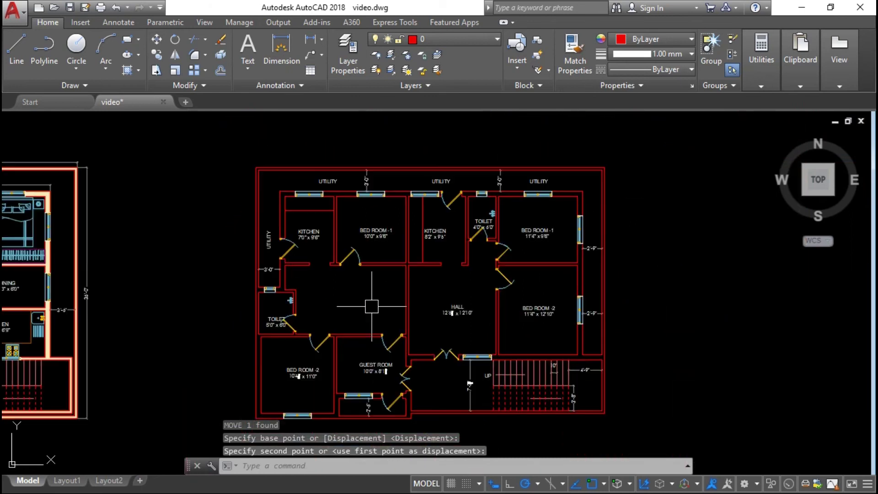
Step: Start a block insertion with the bed block selected
type("i")
key("Return")
key("Down")
key("Down")
Step: Insert the bed block in empty space above the plan
key("Return")
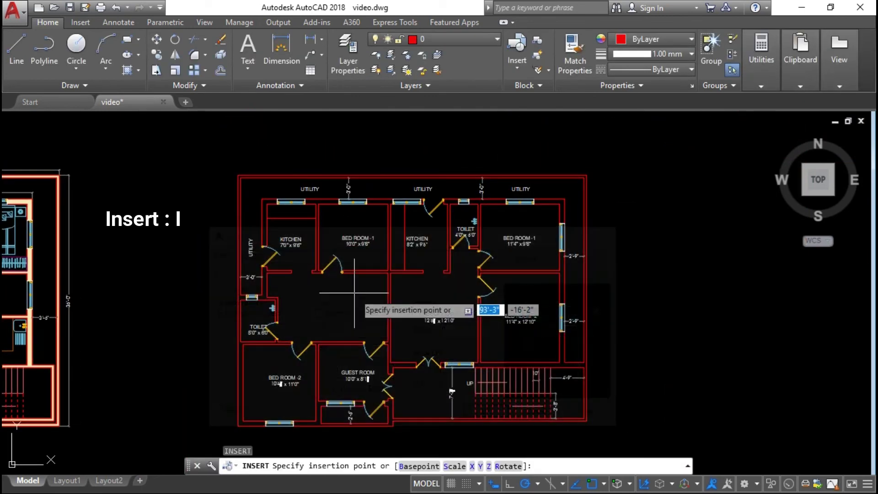
scroll(435, 242, "up", 4)
scroll(515, 233, "down", 4)
scroll(392, 327, "down", 6)
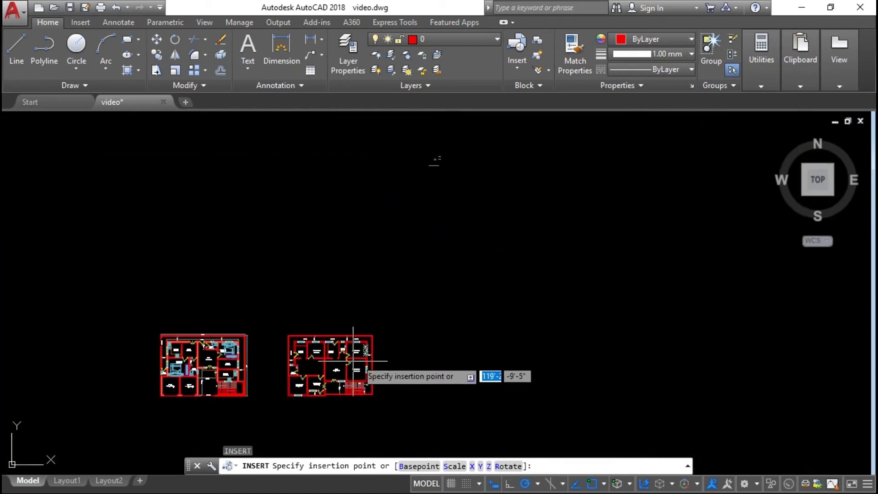
left_click(433, 242)
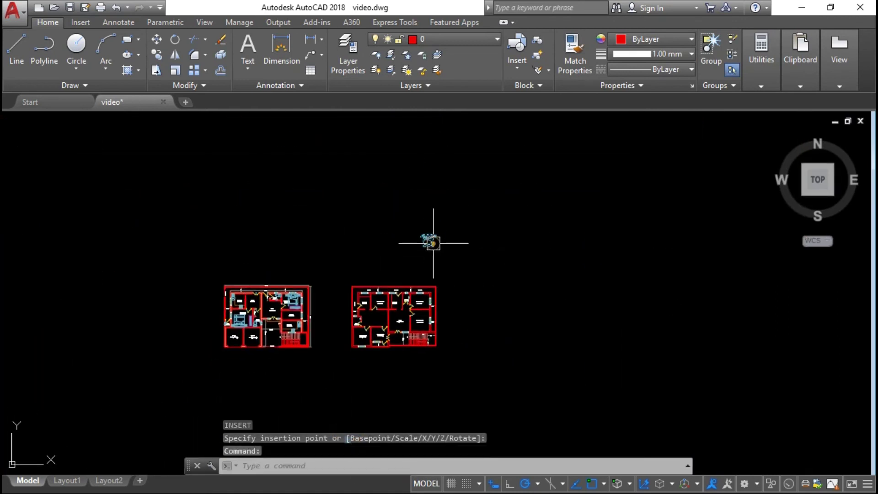
Step: Move the bed into Bed Room-1 against the top wall
type("m")
key("Return")
left_click(431, 244)
scroll(446, 306, "up", 4)
scroll(434, 304, "up", 3)
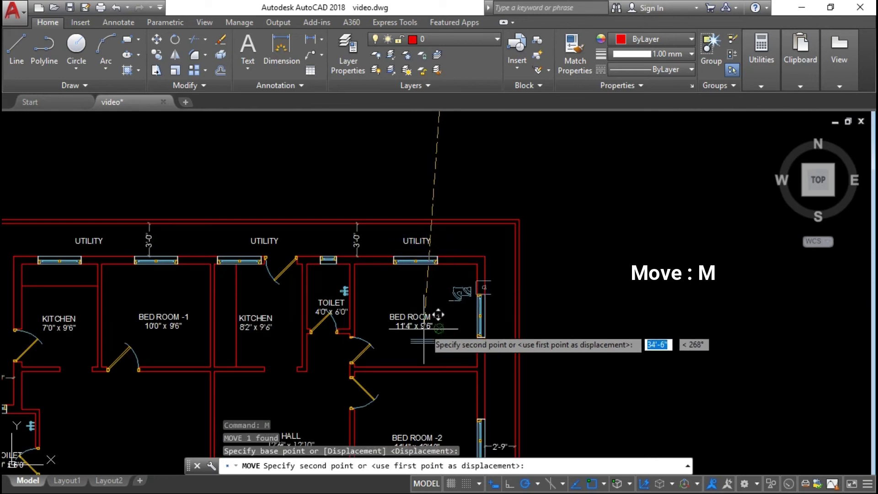
scroll(411, 316, "up", 2)
scroll(420, 308, "up", 2)
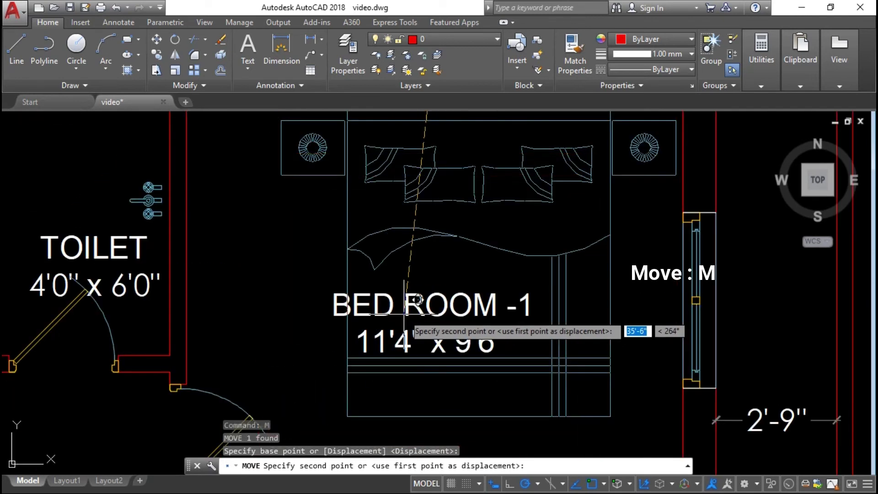
left_click(403, 315)
scroll(518, 280, "down", 5)
mouse_move(540, 319)
middle_mouse_down()
mouse_move(533, 285)
mouse_move(574, 105)
middle_mouse_up()
key("Escape")
Step: Copy the bed to a spot beside Bed Room-2
key("Return")
left_click(533, 286)
key("Return")
middle_click_drag(589, 268, 482, 267)
left_click(687, 239)
key("Escape")
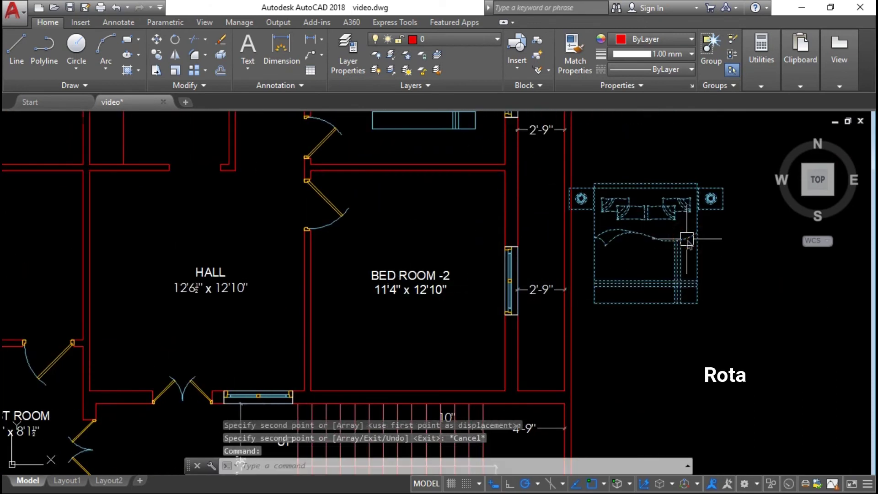
type("RO")
Step: Rotate the bed copy a quarter turn and set it against Bed Room-2's window wall
key("Return")
left_click(640, 256)
left_click(657, 309)
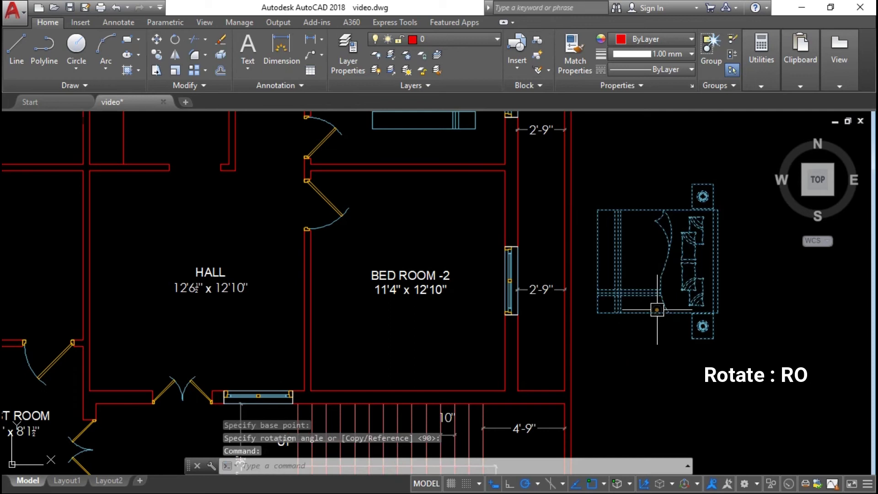
type("m")
key("Return")
left_click(665, 306)
left_click(448, 343)
middle_click_drag(473, 335, 522, 322)
Step: Copy the Bed Room-1 bed to outside the plan's left side
key("Return")
scroll(523, 322, "down", 5)
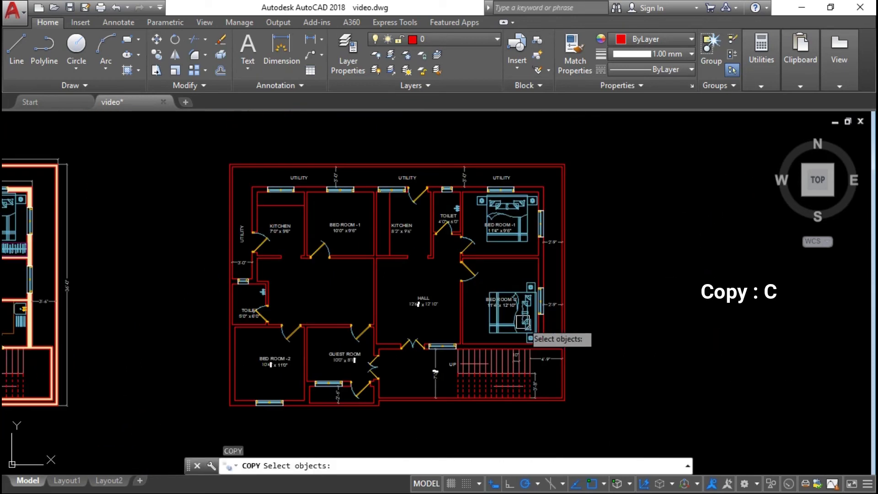
left_click(524, 235)
key("Return")
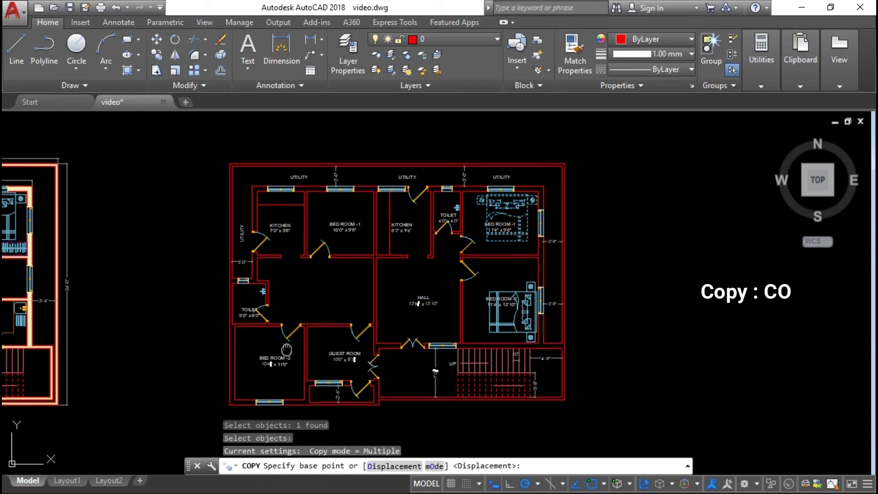
middle_click_drag(596, 223, 627, 183)
left_click(555, 186)
scroll(206, 338, "up", 2)
left_click(205, 334)
key("Escape")
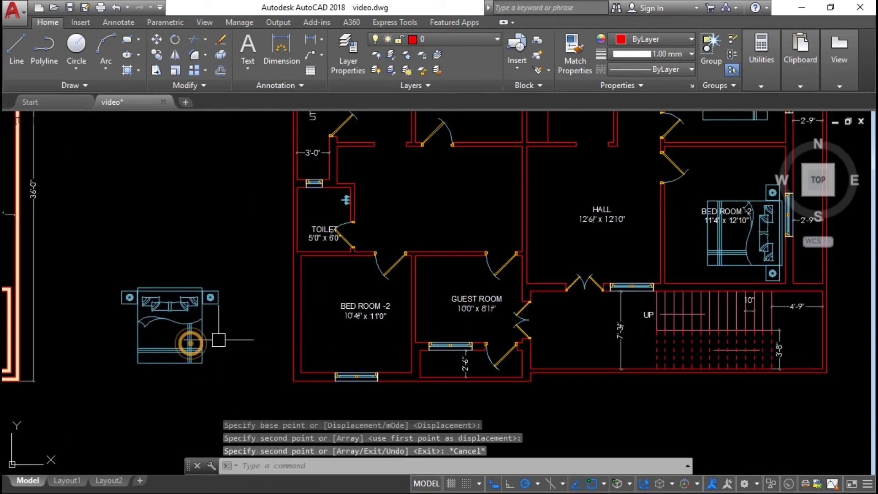
Step: Rotate that bed headboard-down and move it into the left Bed Room-2 against the bottom wall
type("o")
key("Return")
left_click(176, 329)
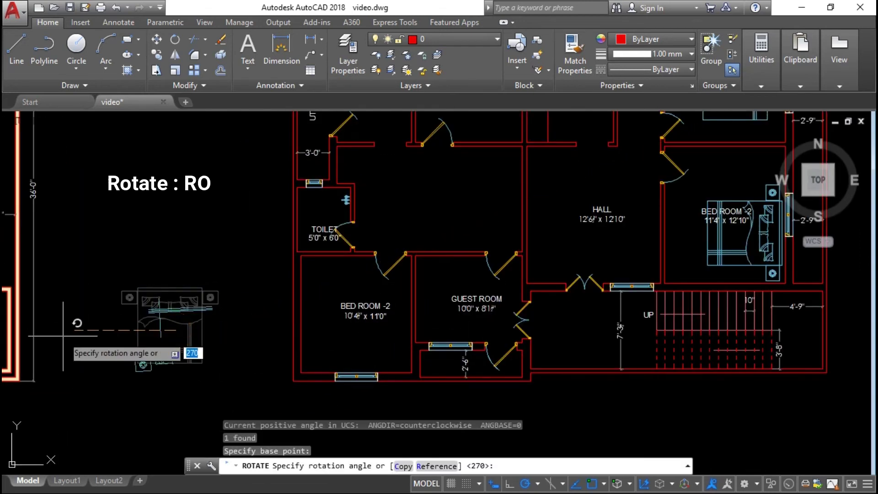
left_click(173, 357)
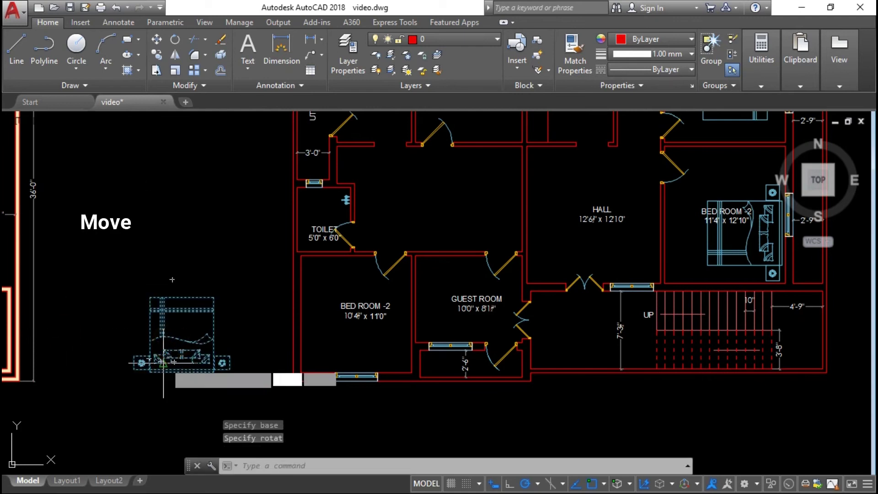
type("m")
key("Return")
left_click(164, 362)
scroll(349, 348, "up", 2)
left_click(289, 370)
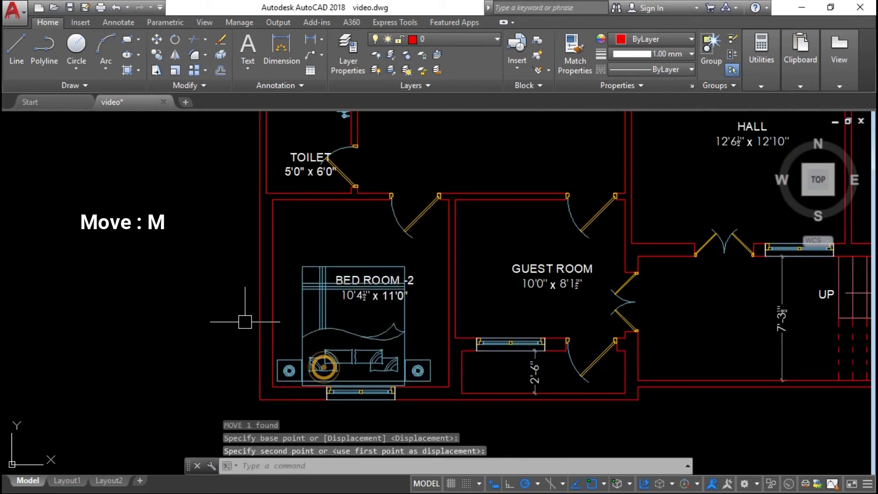
middle_click_drag(242, 267, 240, 304)
Step: Reposition the Bed Room-2 and Bed Room-1 labels clear of the beds
left_click(356, 338)
left_click_drag(357, 338, 346, 303)
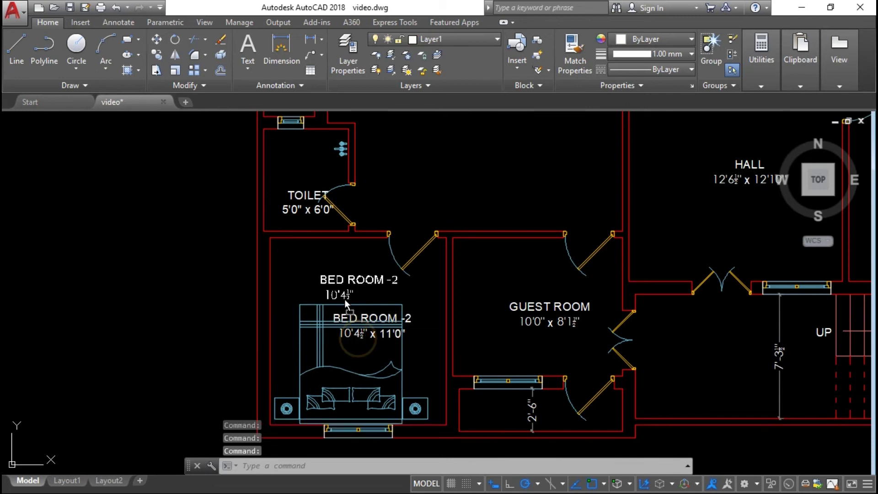
scroll(391, 322, "down", 5)
scroll(439, 275, "up", 4)
scroll(439, 274, "up", 2)
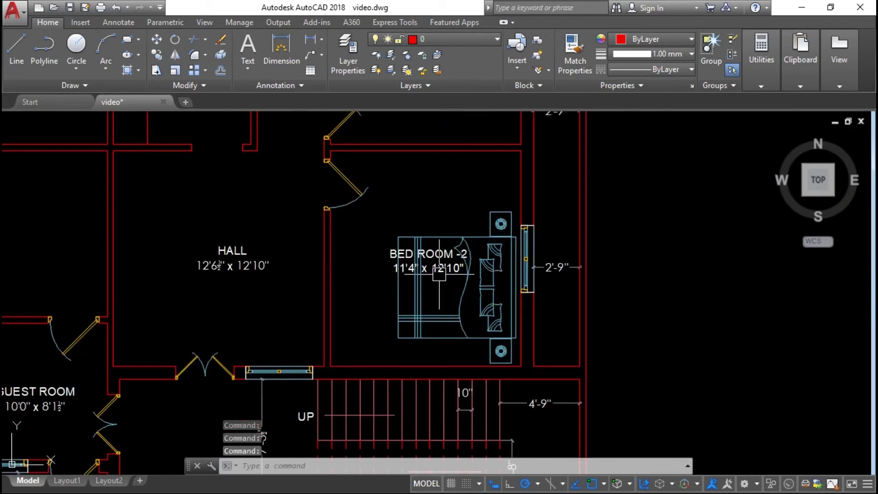
scroll(437, 235, "down", 5)
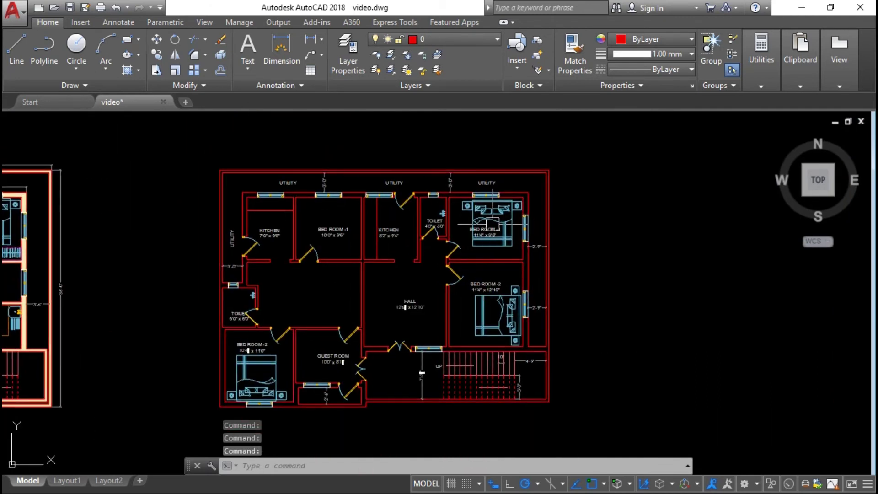
scroll(497, 241, "up", 5)
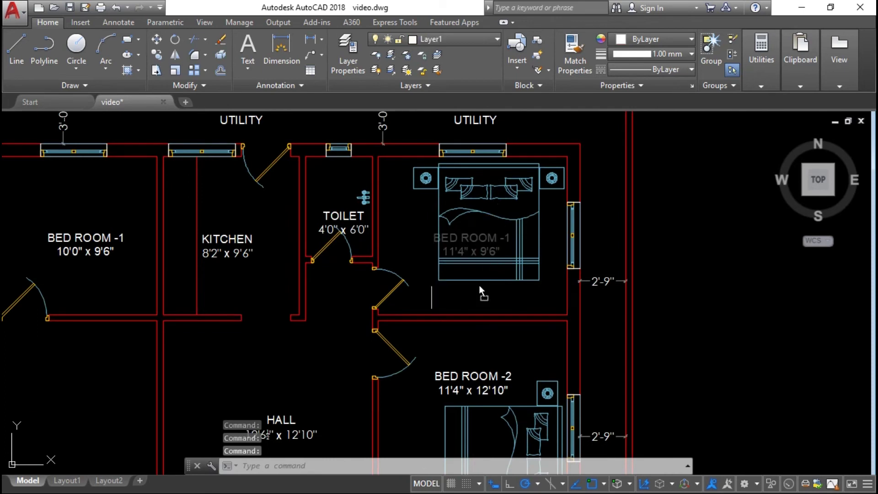
left_click(480, 289)
scroll(457, 288, "down", 5)
scroll(417, 283, "down", 1)
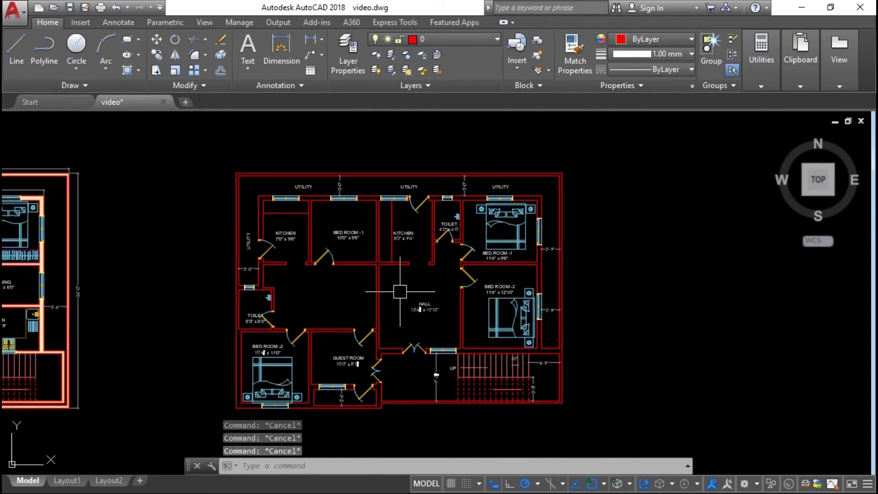
key("Return")
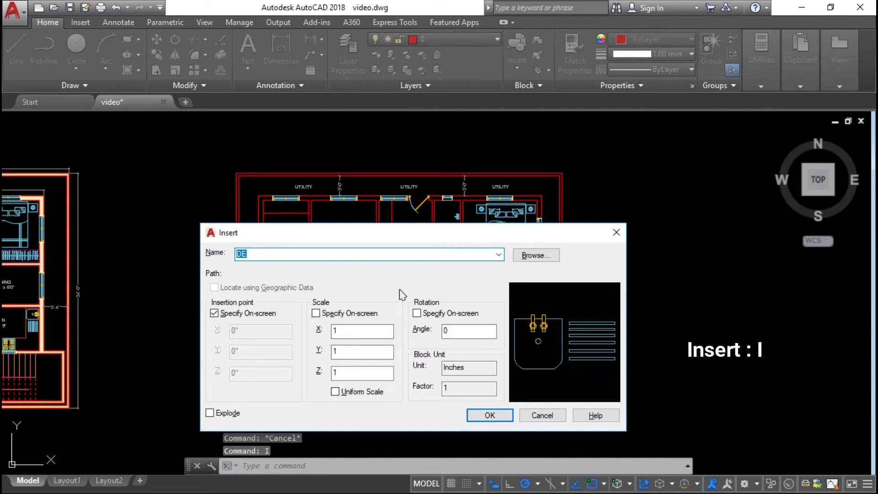
Step: Insert the DE sink block into the drawing
key("Return")
scroll(294, 196, "up", 5)
scroll(504, 190, "down", 6)
scroll(485, 245, "down", 3)
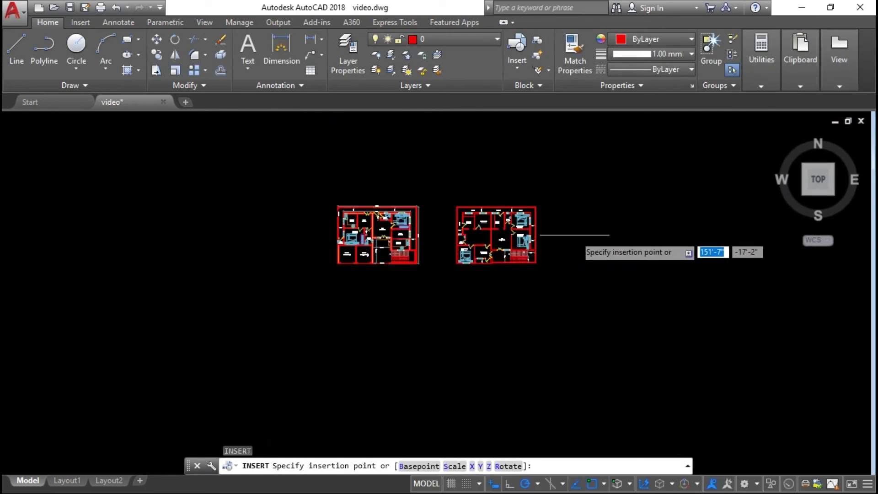
left_click(21, 362)
Step: Move the sink into the kitchen
left_click(273, 127)
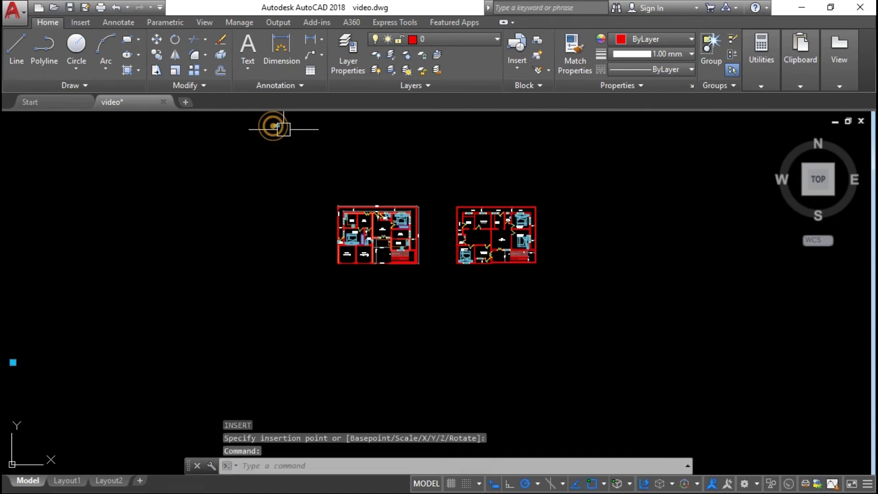
type("m")
key("Return")
left_click(258, 124)
scroll(503, 205, "up", 3)
scroll(644, 219, "up", 2)
scroll(644, 219, "up", 3)
scroll(245, 245, "up", 2)
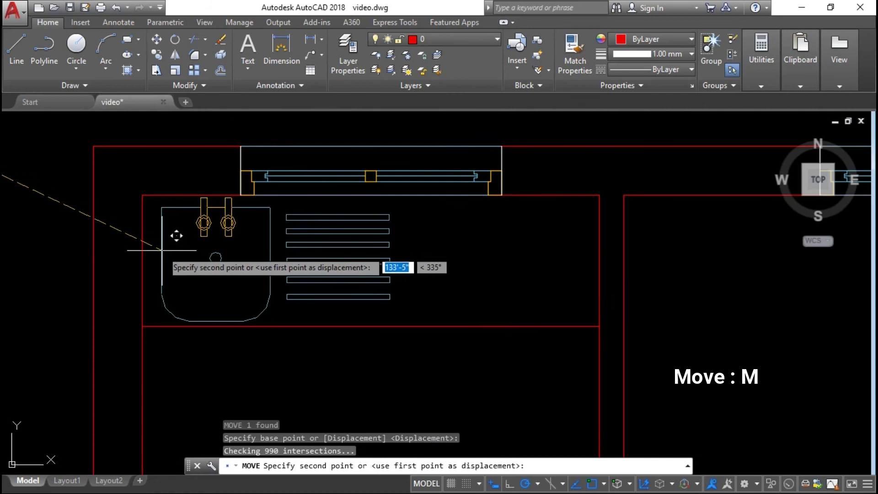
left_click(158, 249)
Step: Begin copying the sink, then cancel the copy
left_click(308, 239)
type("o")
key("Return")
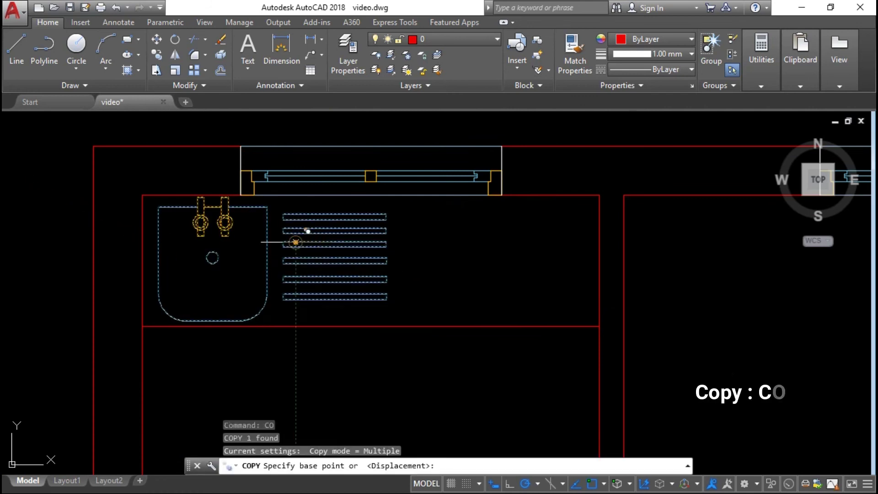
left_click(309, 240)
scroll(308, 239, "down", 3)
scroll(503, 243, "up", 3)
scroll(522, 264, "up", 2)
key("Escape")
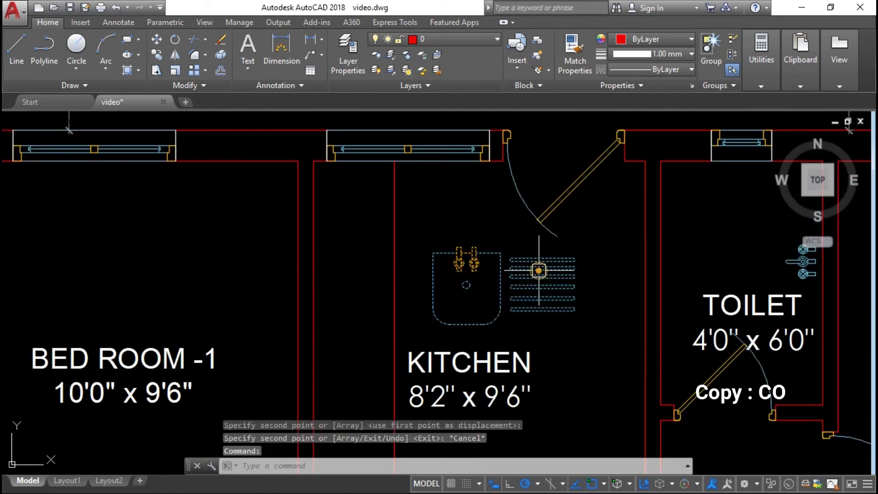
Step: Rotate the sink and set it against the left wall of the 8'2" x 9'6" kitchen
type("o")
key("Return")
left_click(484, 290)
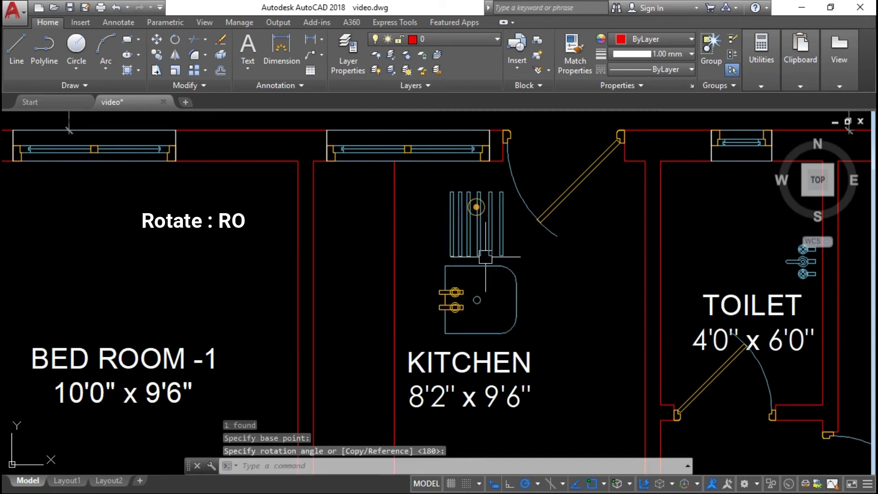
left_click(472, 226)
type("m")
key("Return")
left_click(494, 292)
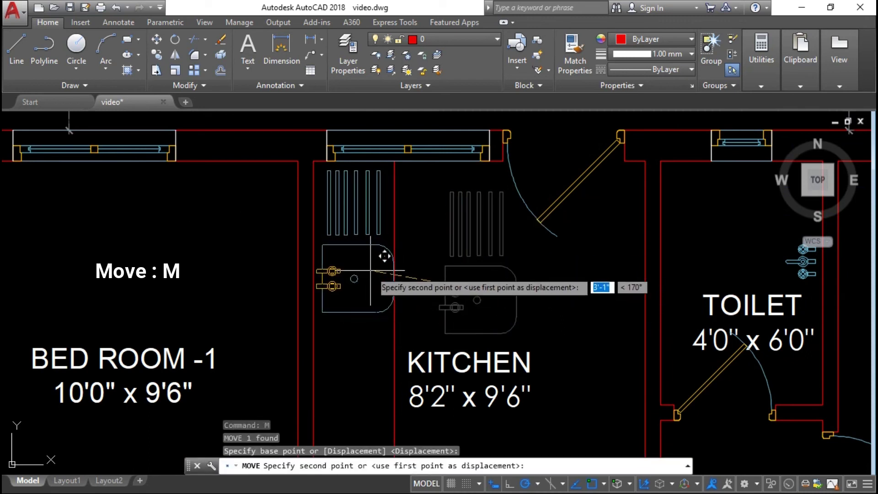
left_click(370, 270)
scroll(370, 270, "down", 3)
scroll(436, 224, "down", 2)
key("Escape")
key("Escape")
key("Escape")
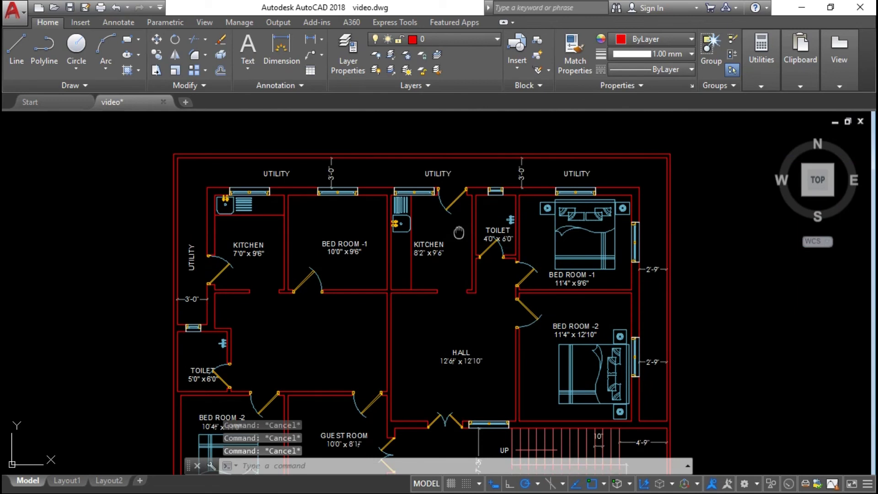
type("i")
key("Return")
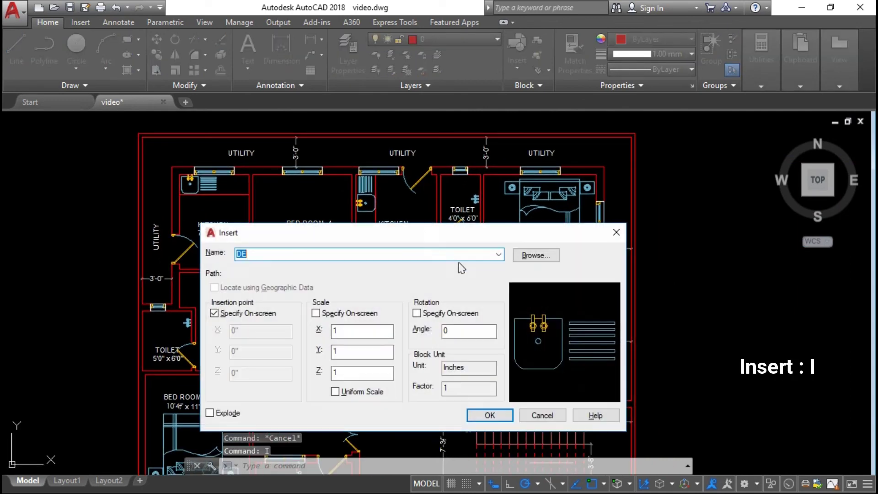
Step: Insert the GAS stove block in the 8'2" kitchen, turned a quarter turn below the sink
key("Down")
key("Return")
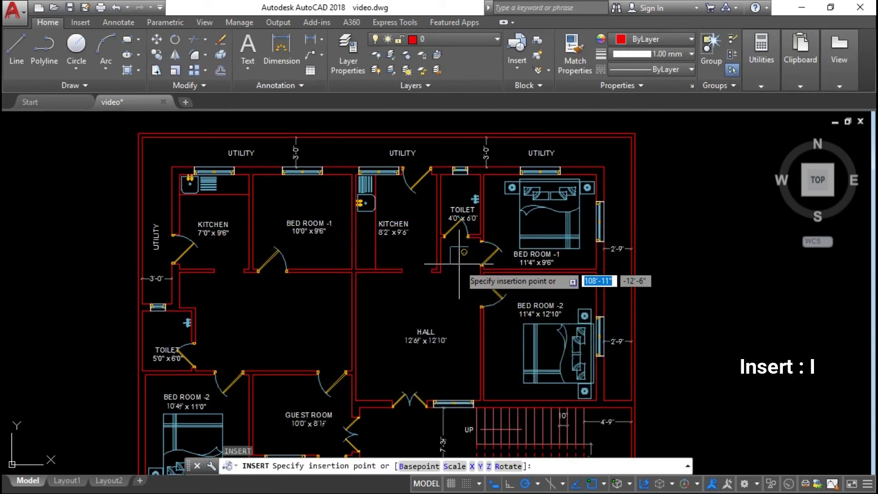
scroll(403, 192, "up", 4)
left_click(435, 252)
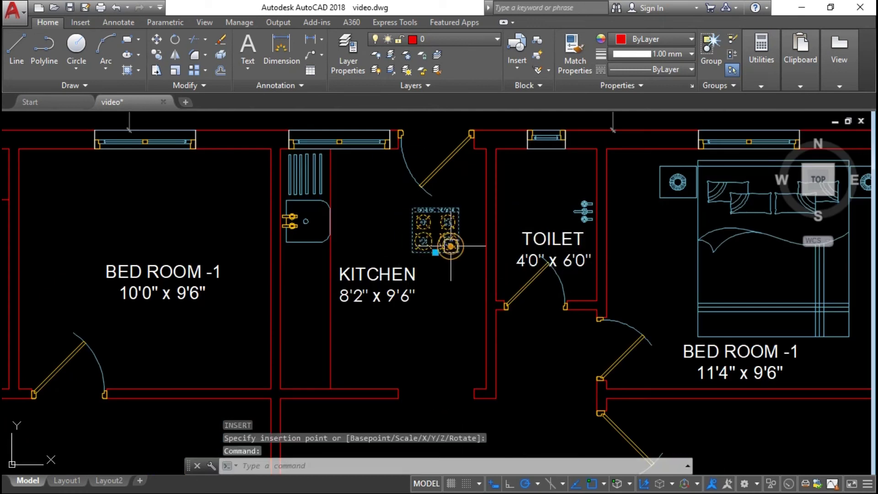
key("space")
key("space")
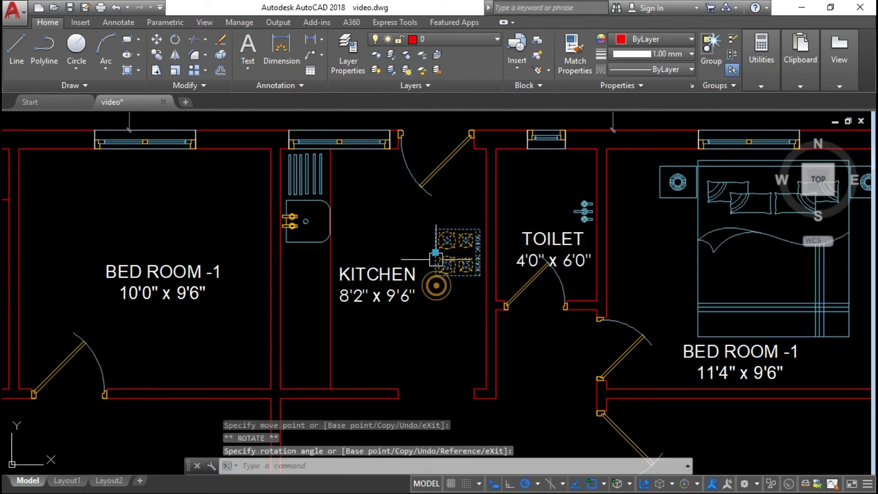
left_click(435, 283)
left_click(435, 252)
scroll(281, 319, "up", 2)
scroll(281, 319, "up", 2)
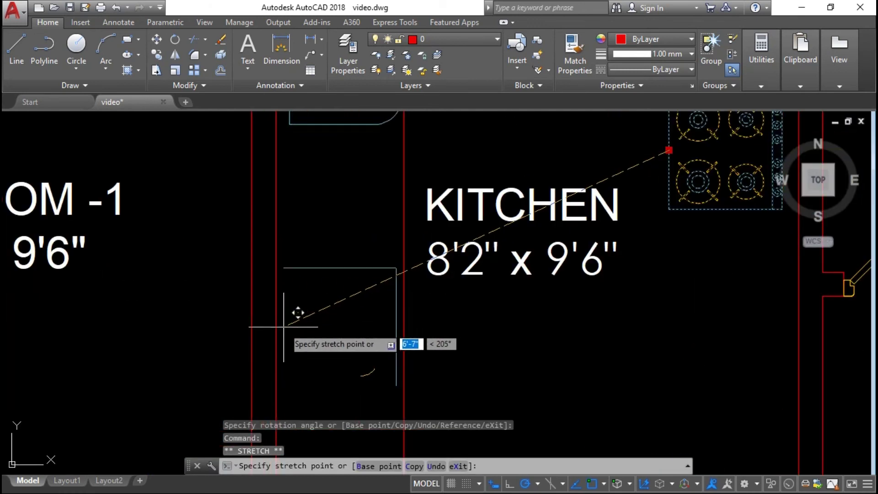
left_click(283, 326)
scroll(354, 306, "down", 3)
scroll(357, 303, "down", 2)
Step: Copy the stove into the 7'0" kitchen
type("o")
key("Return")
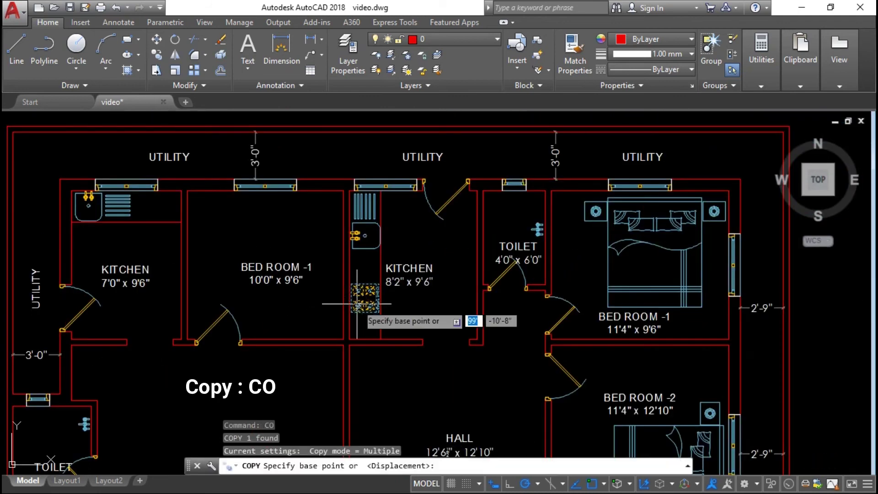
left_click(363, 303)
scroll(178, 247, "up", 2)
left_click(176, 235)
key("Escape")
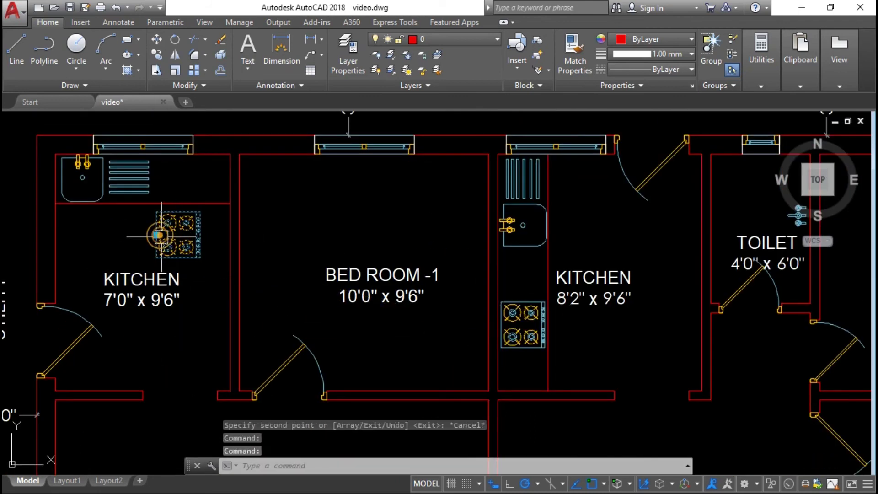
type("co")
key("Return")
key("Escape")
Step: Rotate the copied stove a quarter turn beside the 7'0" kitchen sink
left_click(157, 235)
key("space")
key("space")
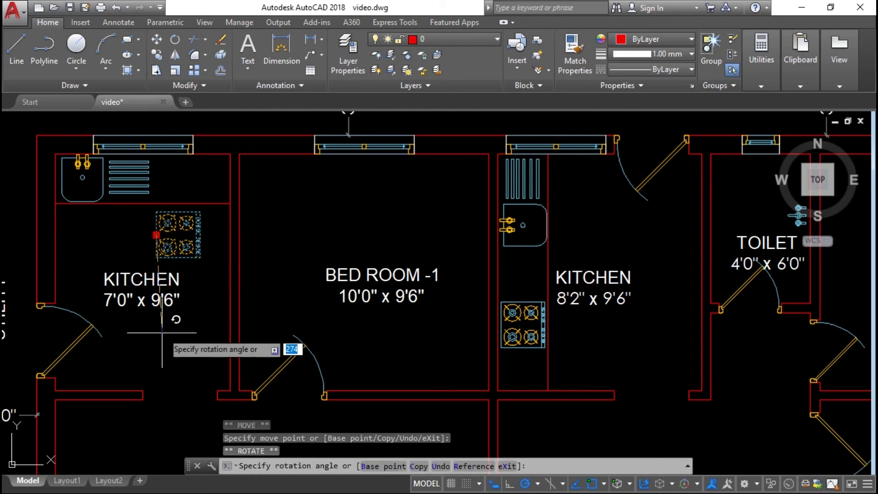
left_click(157, 332)
left_click(156, 236)
scroll(192, 161, "up", 2)
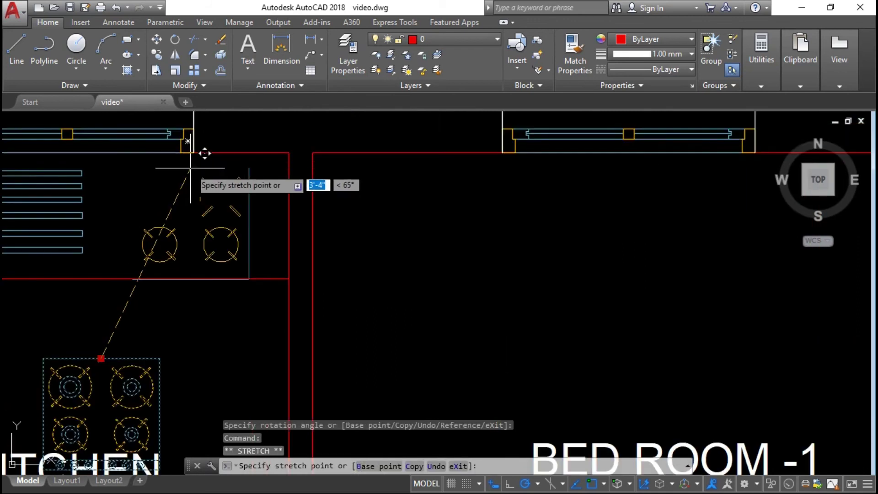
scroll(192, 161, "up", 2)
scroll(192, 161, "down", 2)
key("Escape")
scroll(391, 172, "down", 3)
scroll(459, 197, "down", 2)
scroll(458, 196, "down", 3)
middle_click_drag(458, 196, 433, 214)
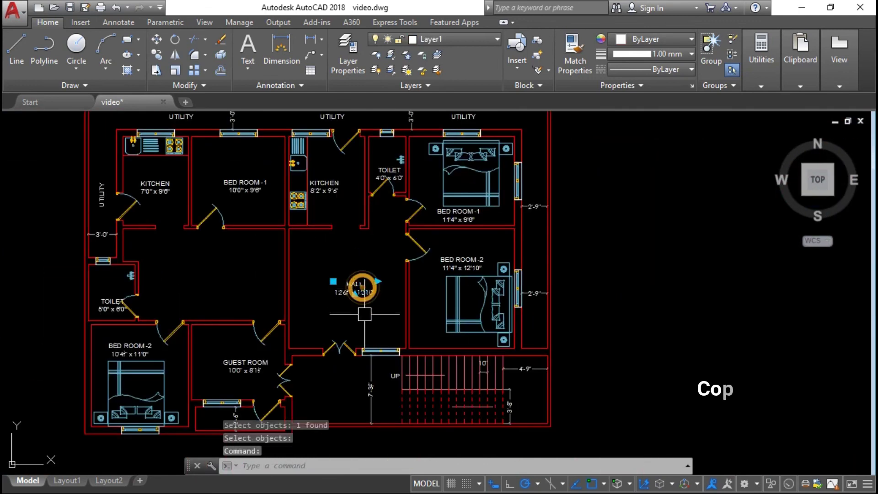
Step: Copy the HALL text label from the existing hall into the empty left central room
type("o")
key("Return")
left_click(361, 295)
left_click(229, 279)
key("Escape")
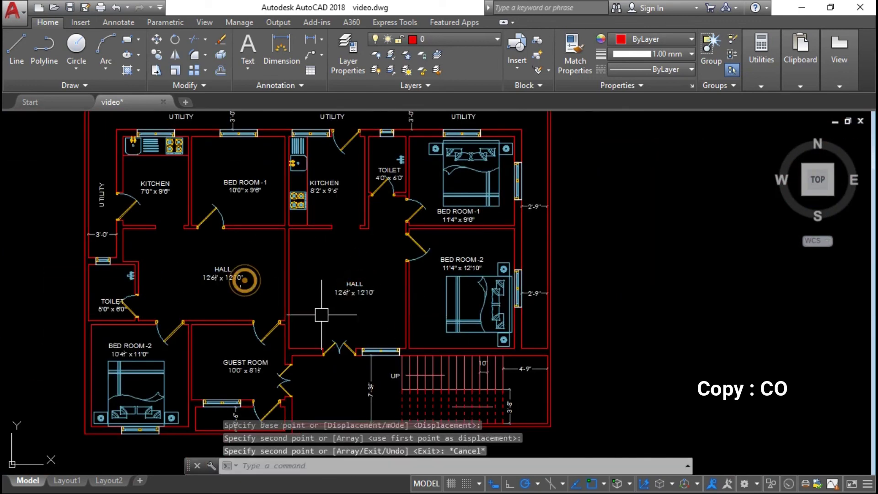
key("Escape")
key("Escape")
key("Escape")
scroll(311, 267, "down", 2)
scroll(291, 271, "up", 2)
scroll(216, 284, "up", 5)
middle_click_drag(216, 284, 333, 314)
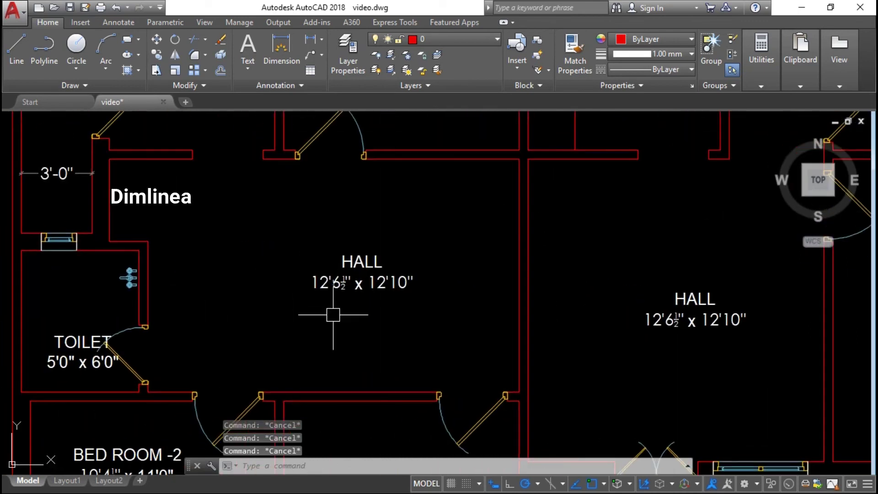
key("Return")
Step: Measure the left hall with 15'-9" horizontal and 9'-10½" vertical linear dimensions
left_click(148, 282)
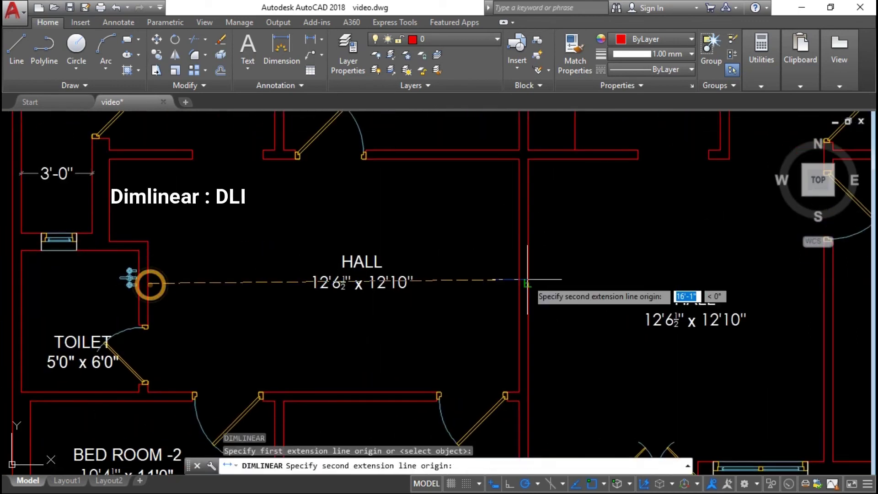
left_click(519, 276)
left_click(439, 339)
key("Return")
left_click(423, 391)
left_click(422, 174)
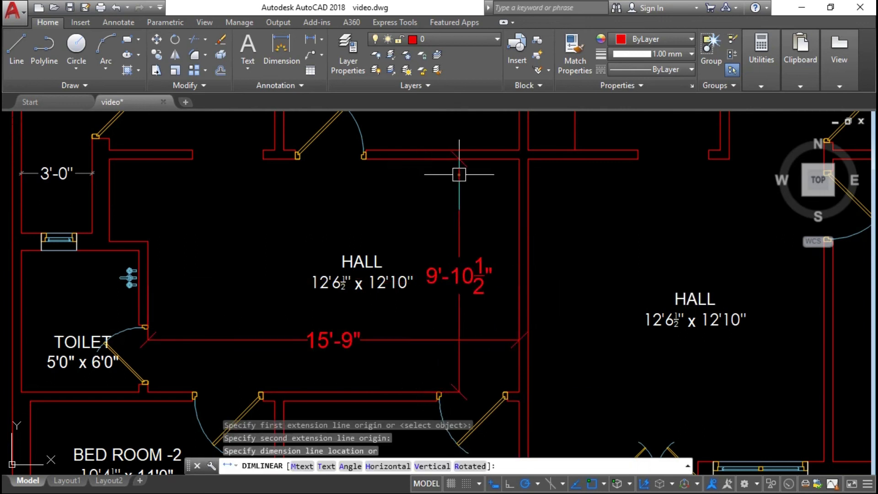
left_click(459, 174)
Step: Match both new dimensions to the existing grey dimension style
key("Return")
scroll(490, 254, "down", 3)
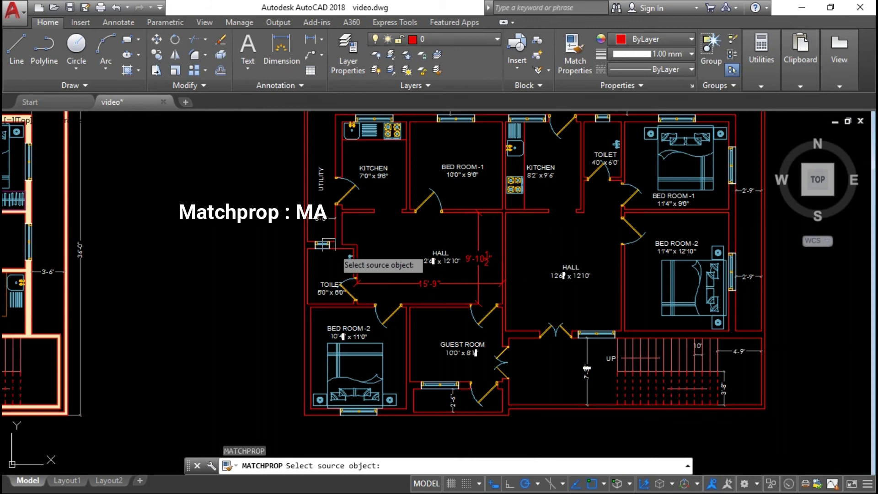
left_click(322, 229)
scroll(487, 254, "up", 2)
left_click(476, 263)
left_click(484, 305)
key("Return")
scroll(478, 271, "up", 2)
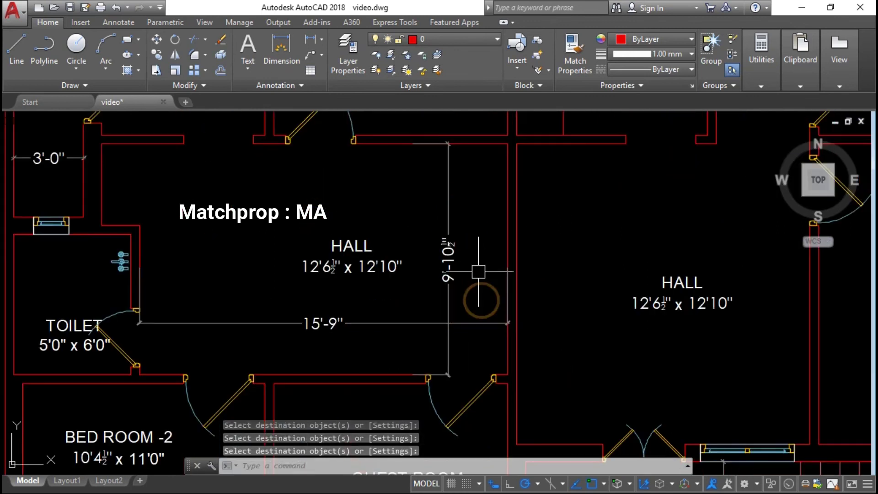
Step: Edit the copied HALL label to read 15'9" x 9'-10½"
left_click(457, 264)
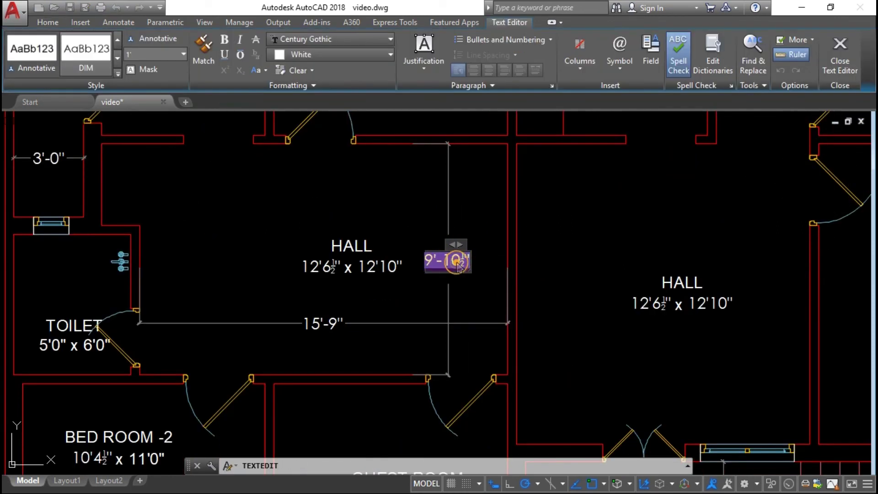
key("ctrl+c")
left_click(388, 305)
left_click(382, 246)
left_click_drag(338, 281, 471, 281)
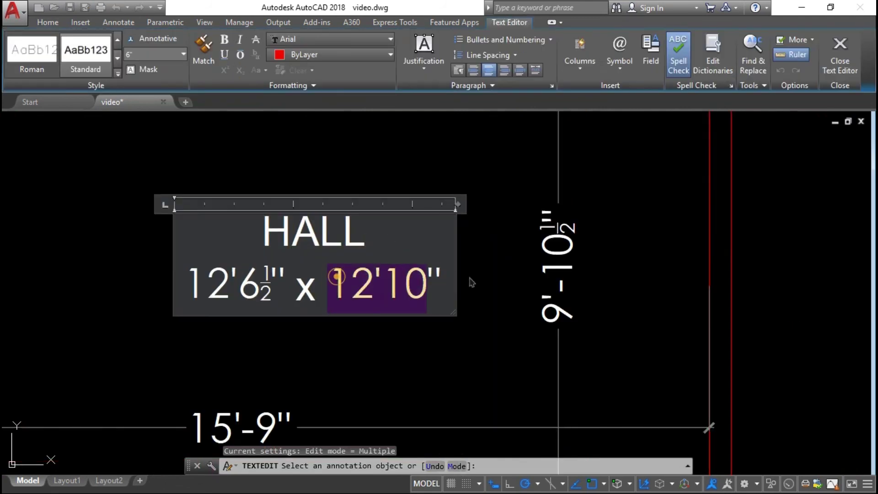
key("ctrl+v")
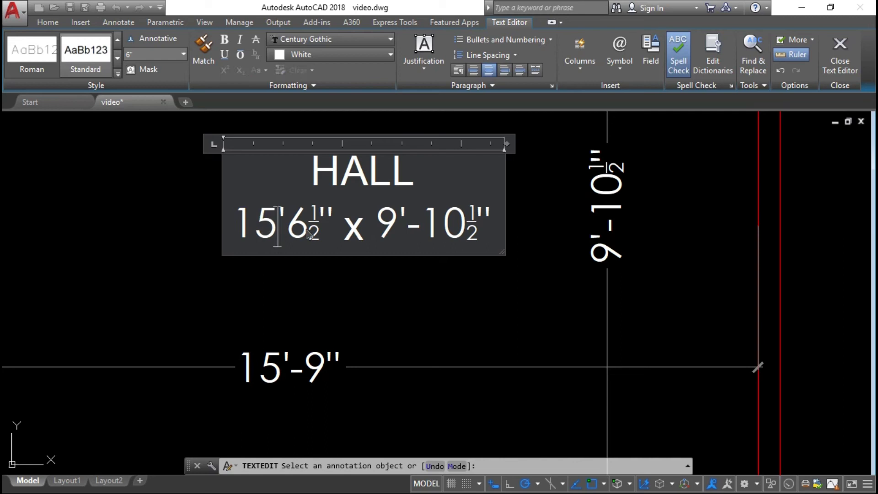
type("9")
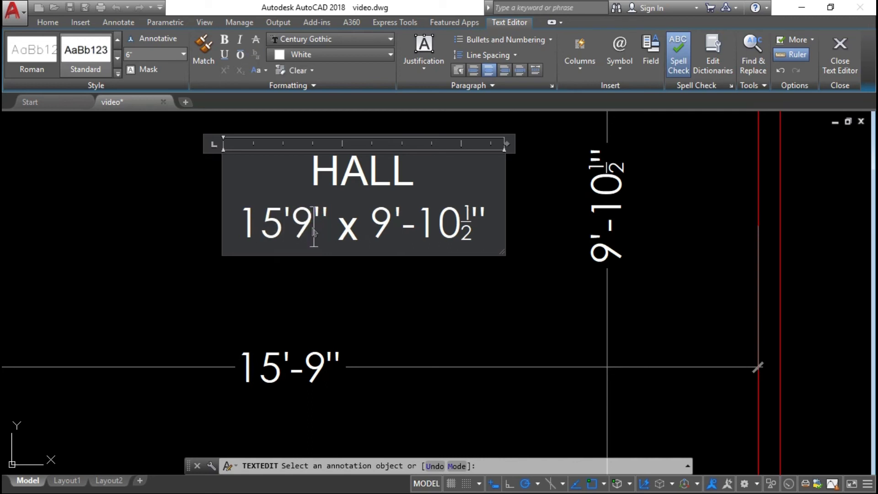
left_click(757, 366)
scroll(457, 298, "down", 2)
key("Escape")
Step: Erase the two temporary hall dimensions
type("e")
key("Return")
left_click_drag(519, 298, 540, 232)
left_click(540, 232)
left_click(453, 350)
scroll(317, 306, "down", 5)
scroll(362, 309, "up", 2)
key("Escape")
middle_click_drag(385, 304, 380, 267)
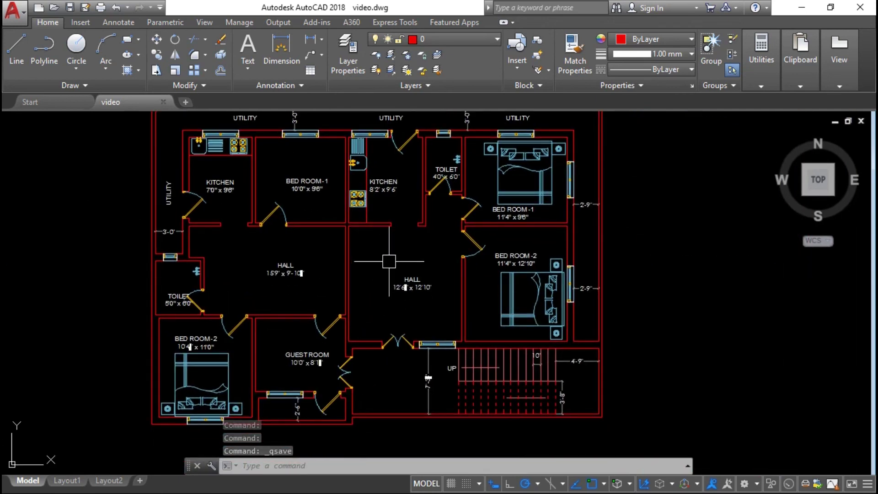
Step: Select the toilet block for insertion and look over the plan for its location
type("i")
key("Return")
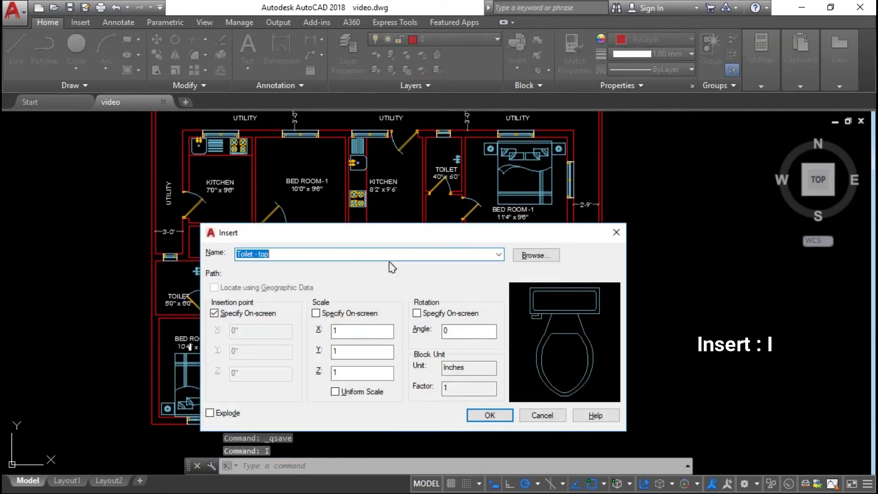
key("Return")
scroll(201, 320, "up", 6)
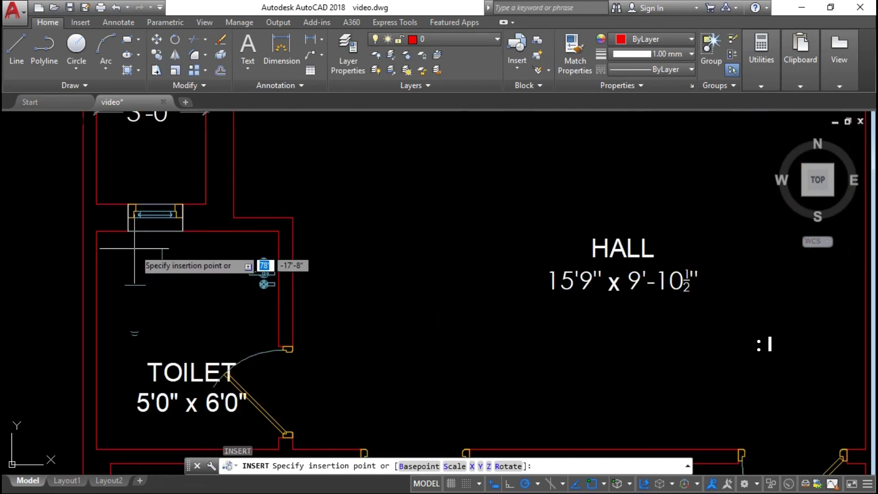
scroll(621, 232, "down", 5)
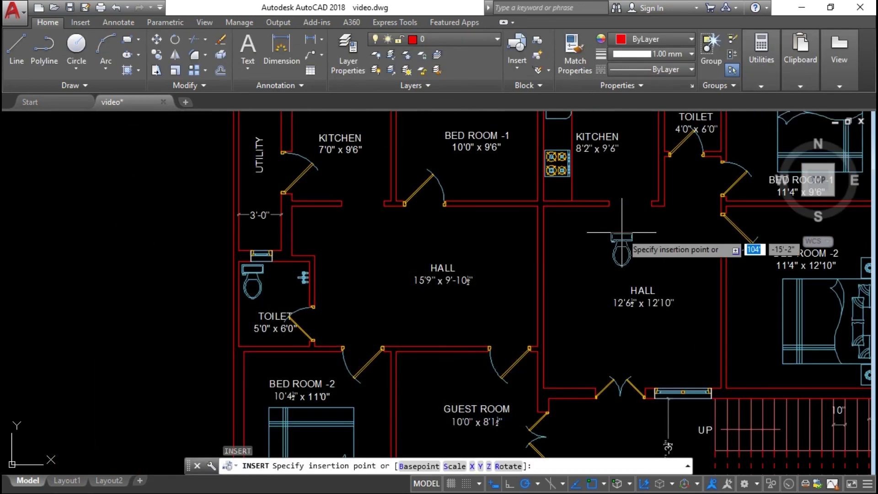
scroll(615, 146, "up", 3)
scroll(512, 215, "up", 3)
scroll(538, 147, "up", 2)
scroll(538, 147, "down", 2)
Step: Cancel the block insertion and begin a linear dimension for the outer walls
key("Escape")
key("Escape")
scroll(506, 276, "down", 3)
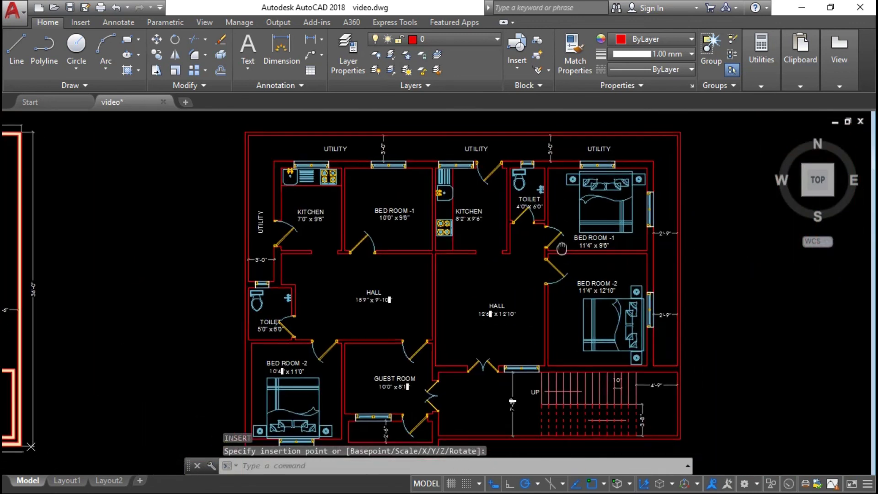
scroll(505, 276, "down", 1)
key("Return")
key("Return")
Step: Dimension the overall 49'-3" top wall and 35'-3" right outer wall
left_click(609, 205)
key("Return")
key("Return")
left_click(657, 249)
type("a")
key("Return")
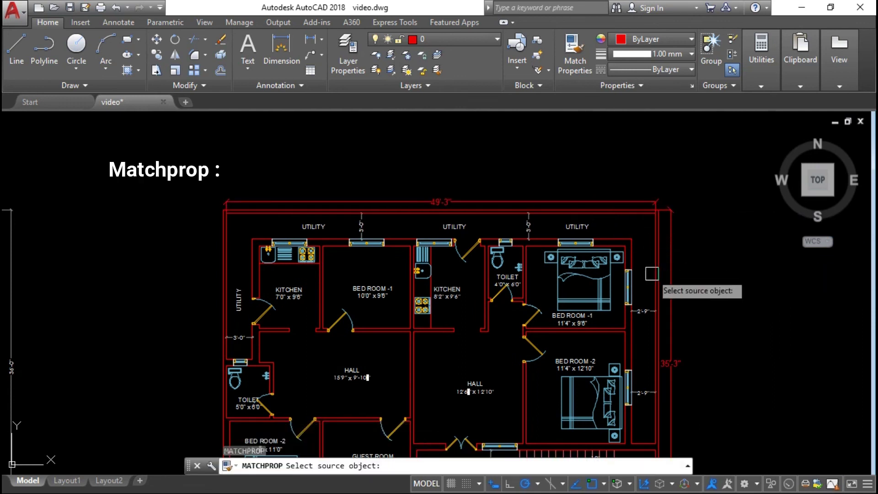
Step: Match both outer dimensions to an existing dimension's style
left_click(528, 226)
left_click(649, 201)
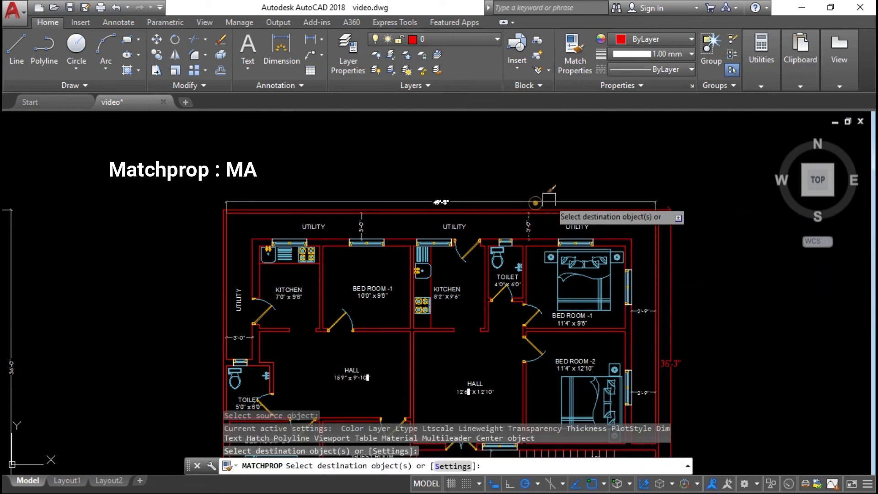
left_click(672, 243)
key("Return")
scroll(737, 291, "down", 1)
scroll(726, 256, "down", 1)
scroll(725, 255, "down", 1)
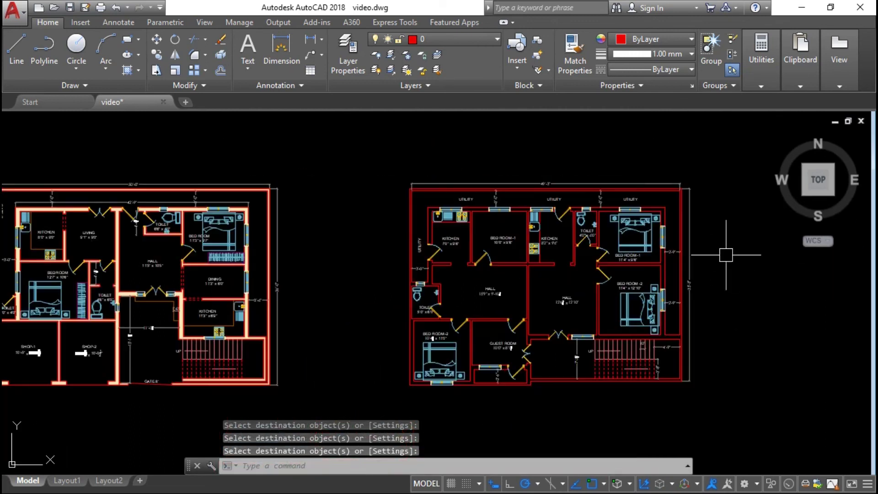
middle_click_drag(592, 326, 594, 351)
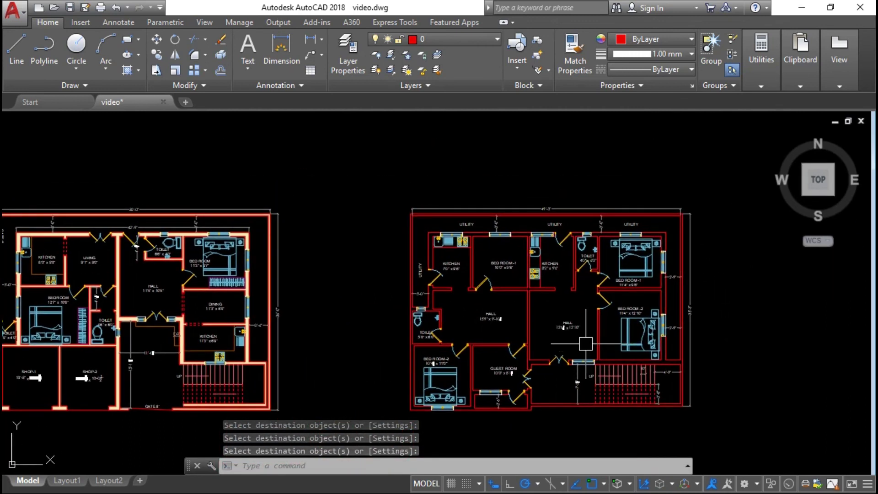
Step: Start matching properties from a left-plan object onto the right plan, then cancel
type("ma")
key("Return")
scroll(206, 363, "up", 2)
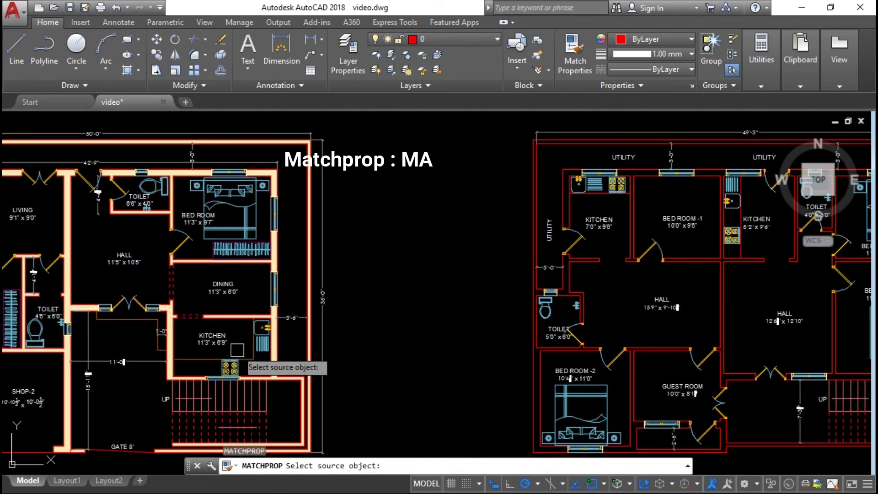
left_click(185, 358)
middle_click_drag(828, 256, 492, 251)
scroll(354, 169, "up", 2)
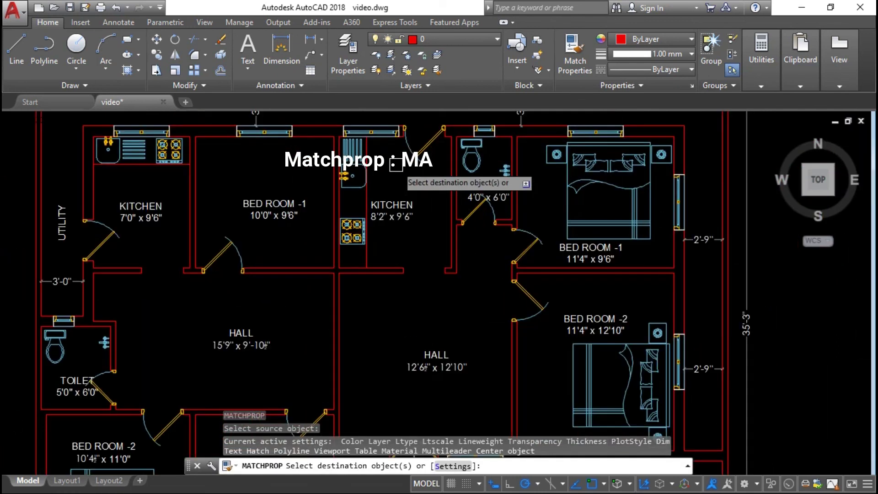
scroll(345, 222, "up", 2)
scroll(343, 224, "down", 2)
scroll(192, 224, "up", 2)
scroll(188, 180, "up", 1)
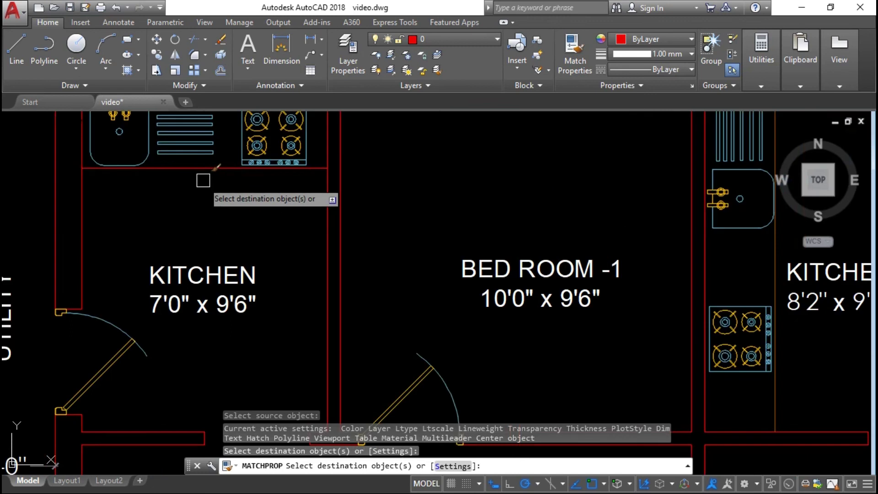
scroll(314, 203, "up", 1)
scroll(314, 203, "down", 5)
scroll(405, 206, "down", 3)
scroll(408, 190, "up", 2)
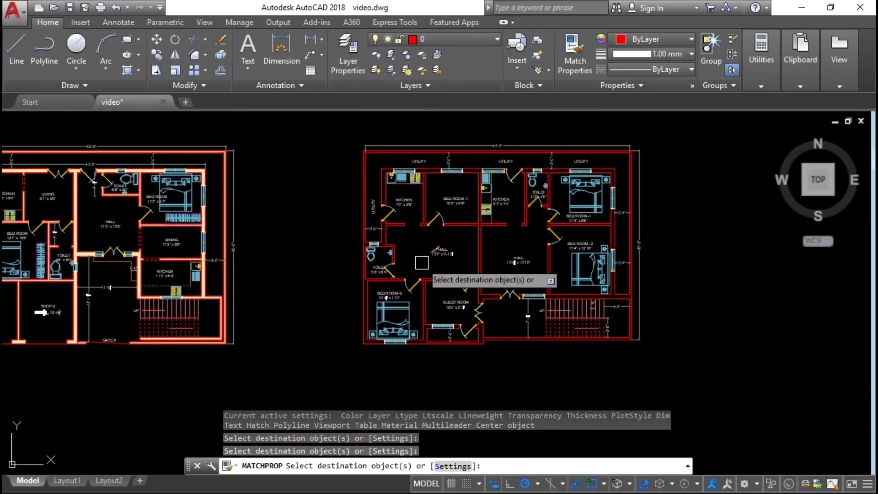
key("Escape")
scroll(526, 292, "up", 2)
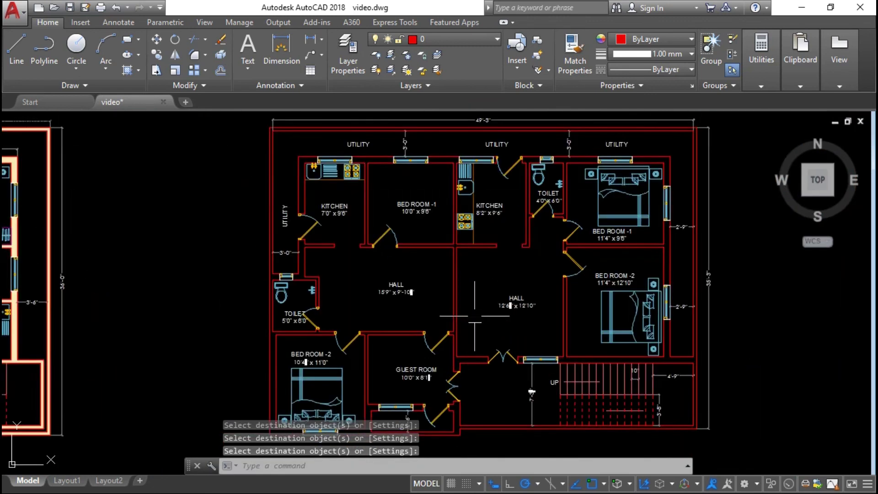
middle_click_drag(475, 293, 479, 307)
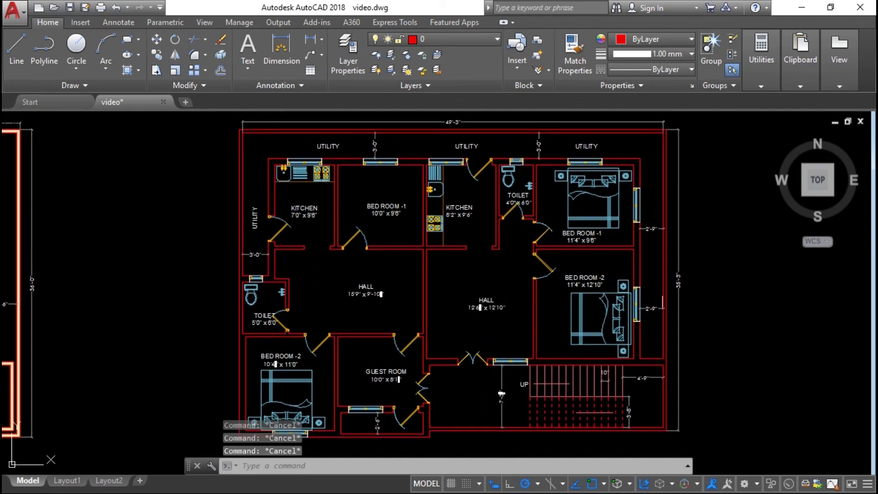
Step: Solid-hatch the wall bands around the bedrooms, toilet, utility, left side and guest room
type("h")
key("Return")
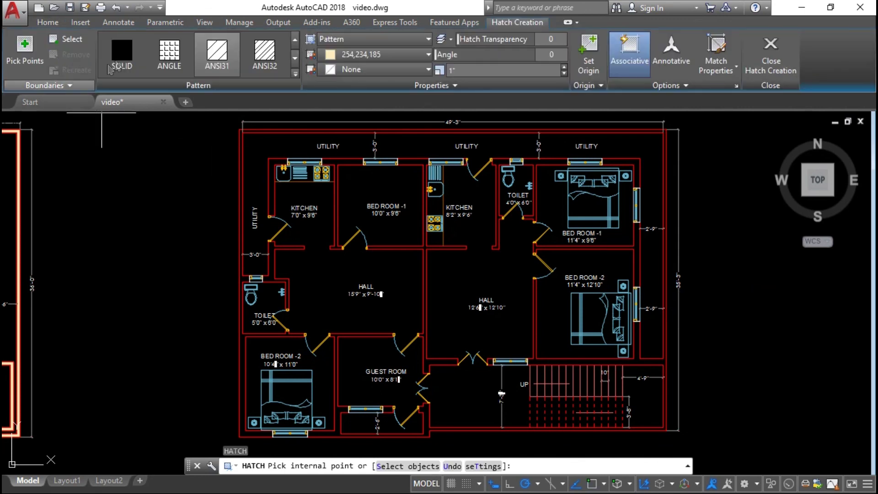
left_click(640, 249)
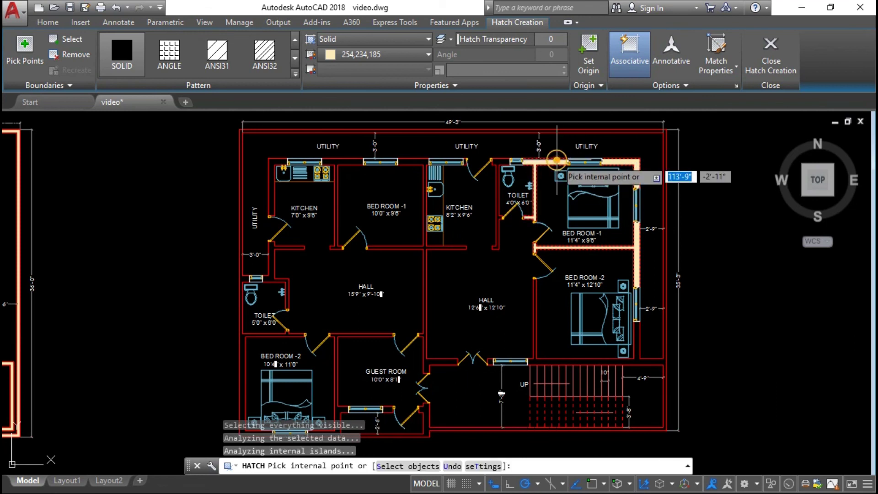
left_click(500, 162)
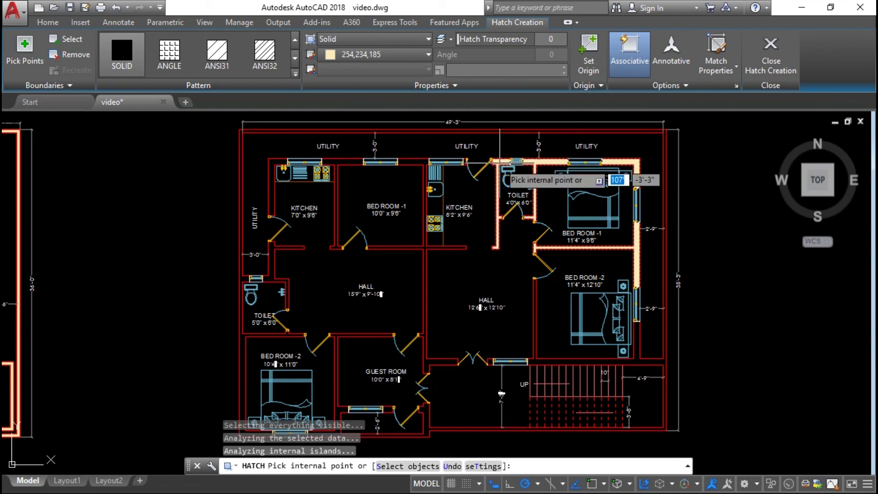
left_click(349, 161)
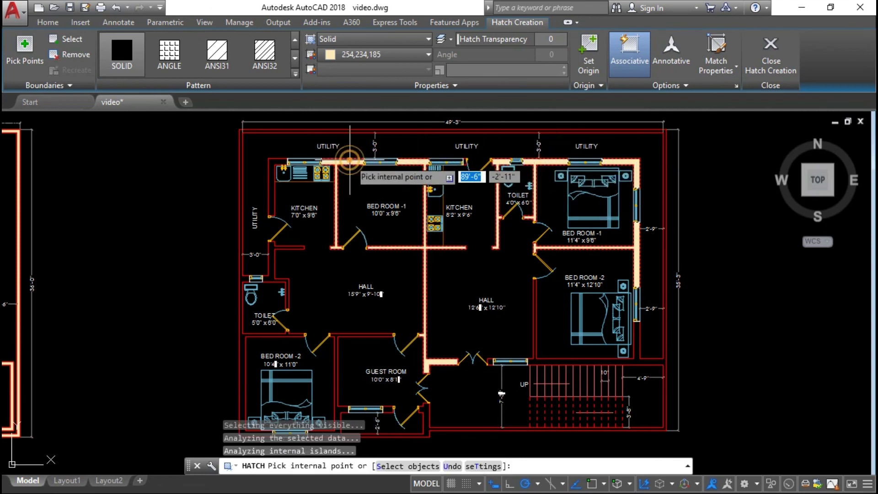
left_click(273, 161)
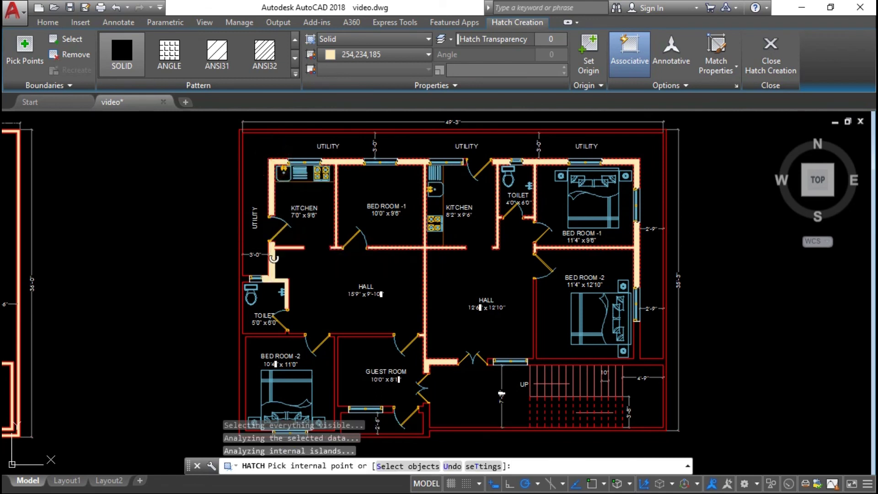
left_click(242, 341)
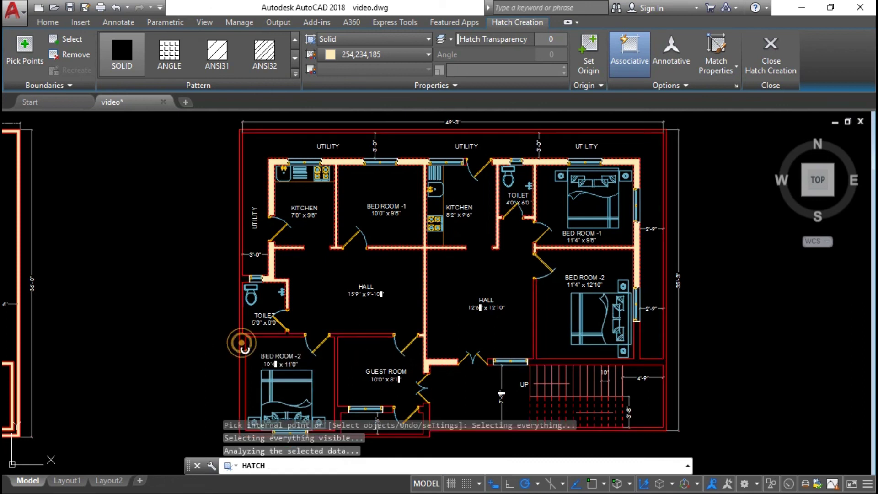
left_click(388, 408)
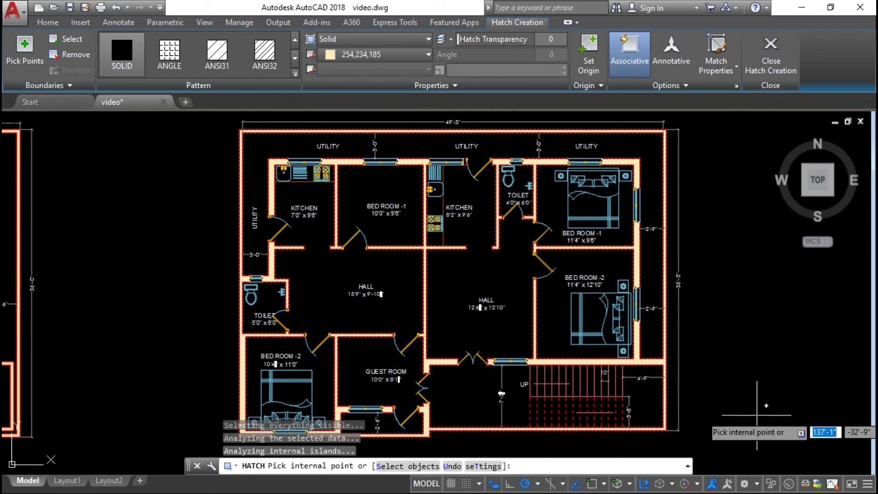
key("Return")
key("Escape")
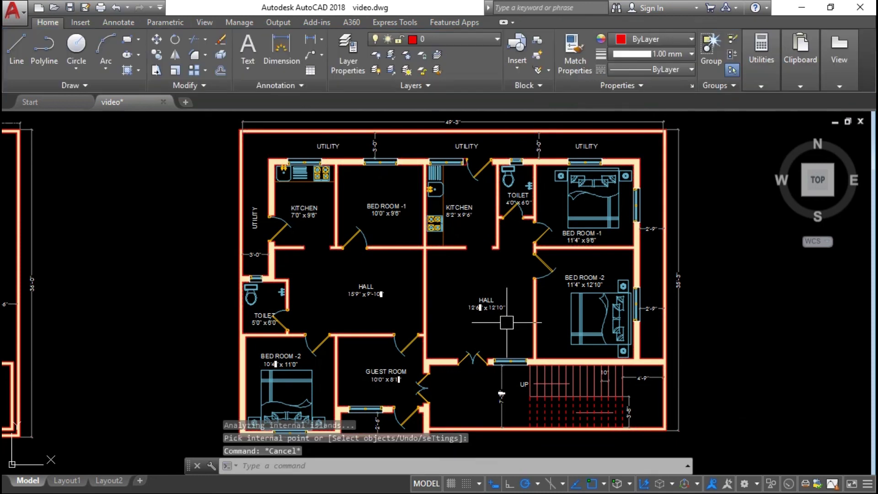
Step: Draw two parallel lines closing the wall opening above the left hall
middle_click_drag(432, 296, 452, 304)
key("l")
key("Return")
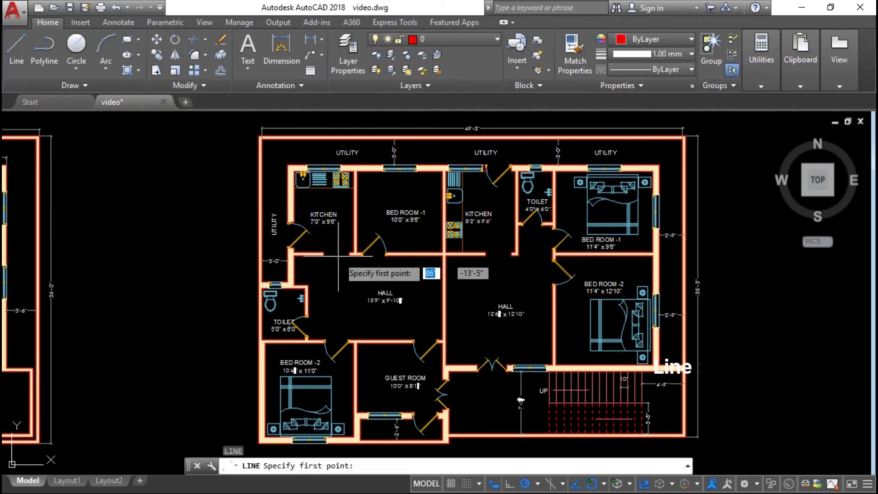
scroll(343, 260, "up", 5)
left_click(376, 252)
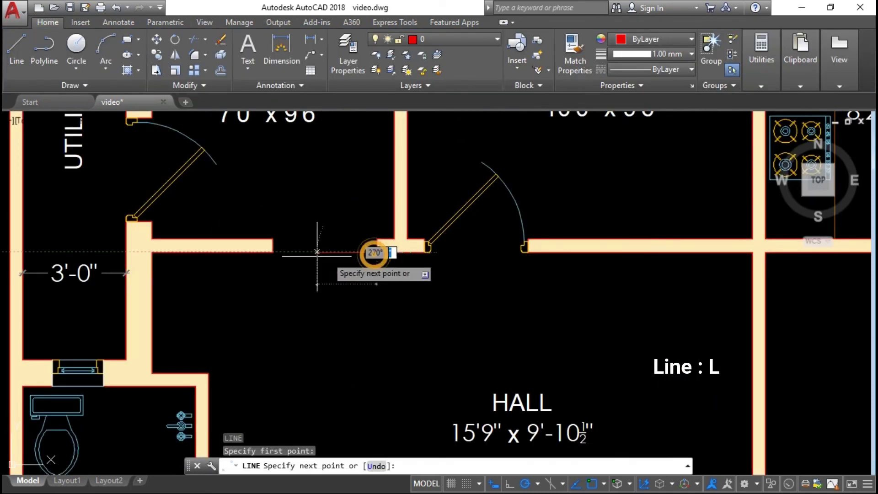
left_click(273, 252)
key("Return")
key("Return")
left_click(275, 238)
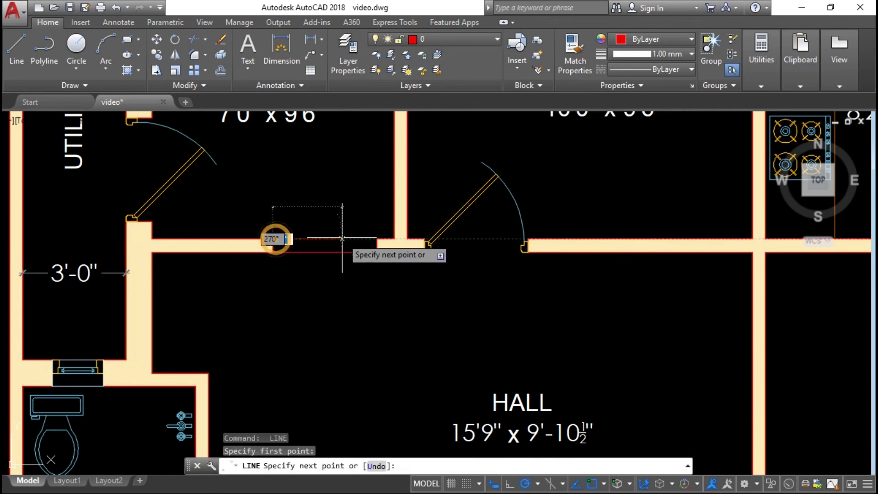
left_click(377, 238)
key("Return")
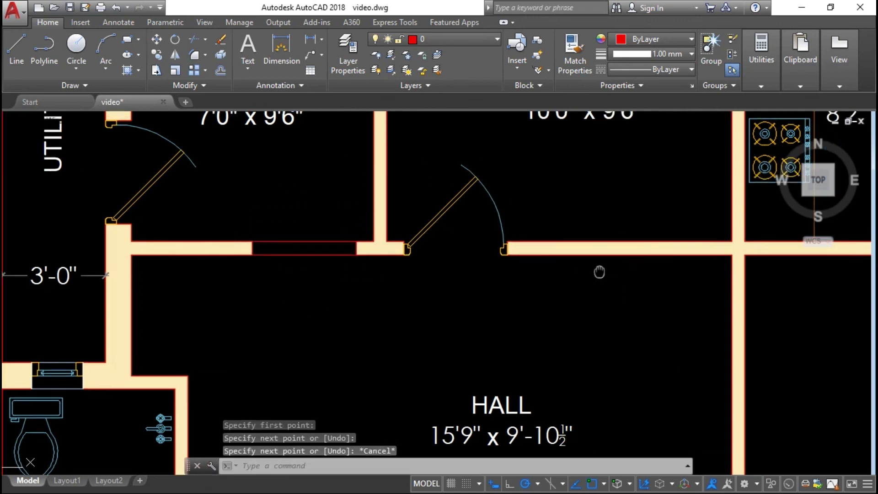
Step: Draw lines across the wall opening above the right hall
middle_click_drag(598, 270, 562, 274)
key("Return")
left_click(570, 254)
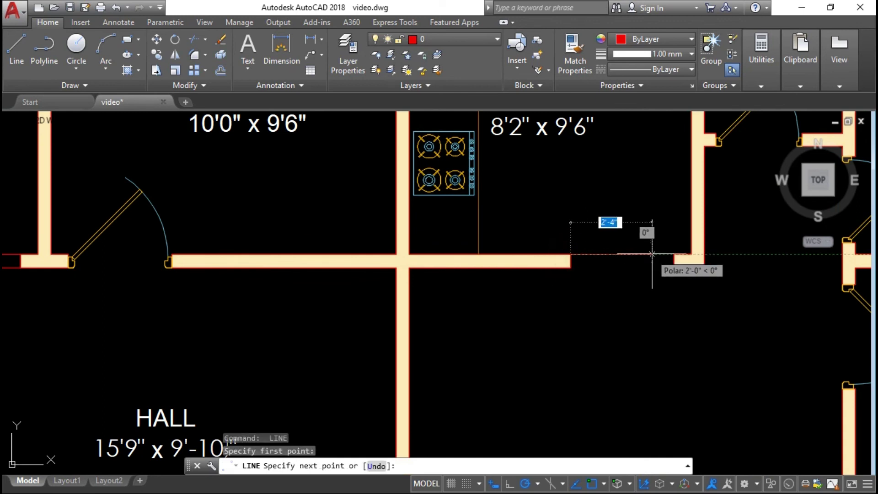
key("Return")
key("Return")
left_click(674, 267)
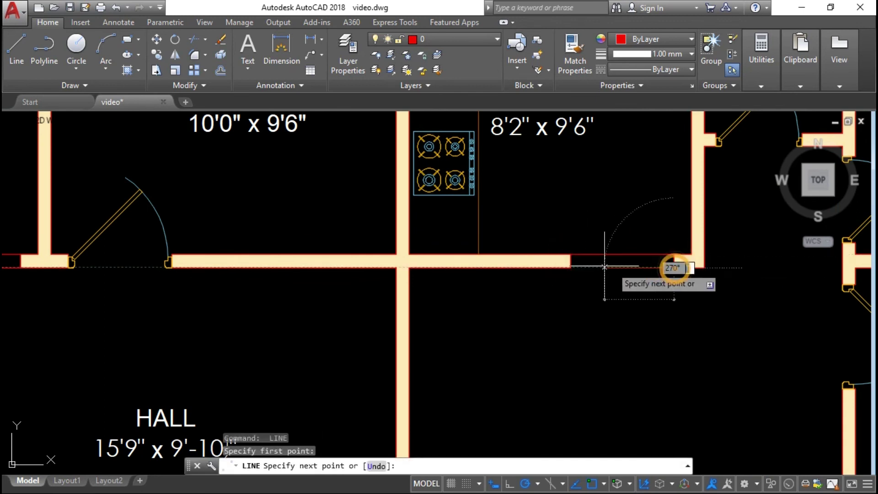
key("Escape")
scroll(613, 307, "down", 5)
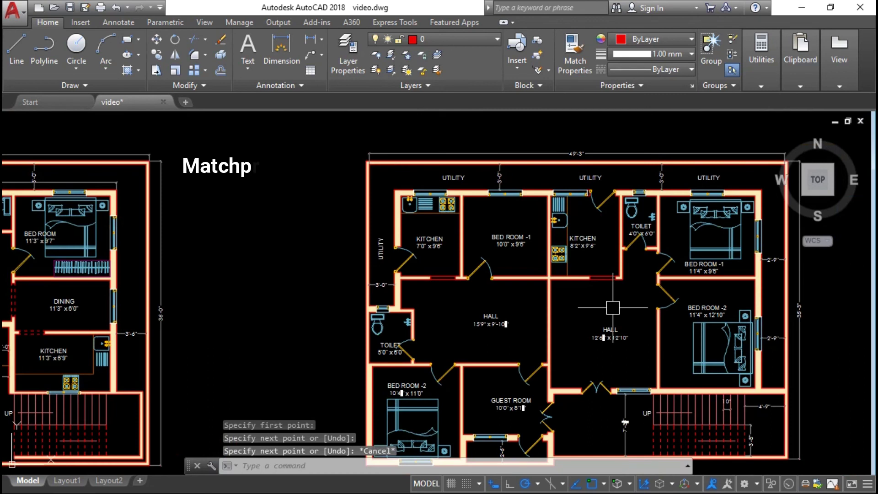
type("MA")
Step: Match the left plan's dashed line style onto the new gap lines with MA
key("Return")
left_click(13, 297)
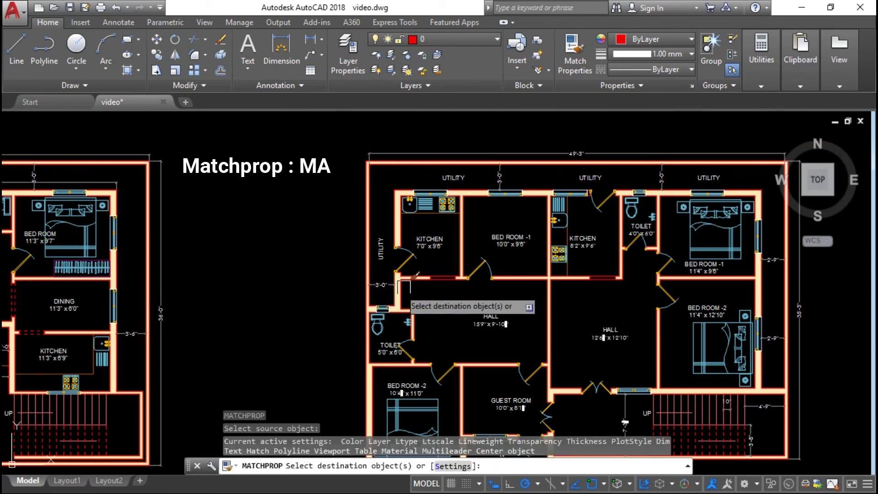
scroll(438, 283, "up", 5)
left_click_drag(435, 308, 558, 310)
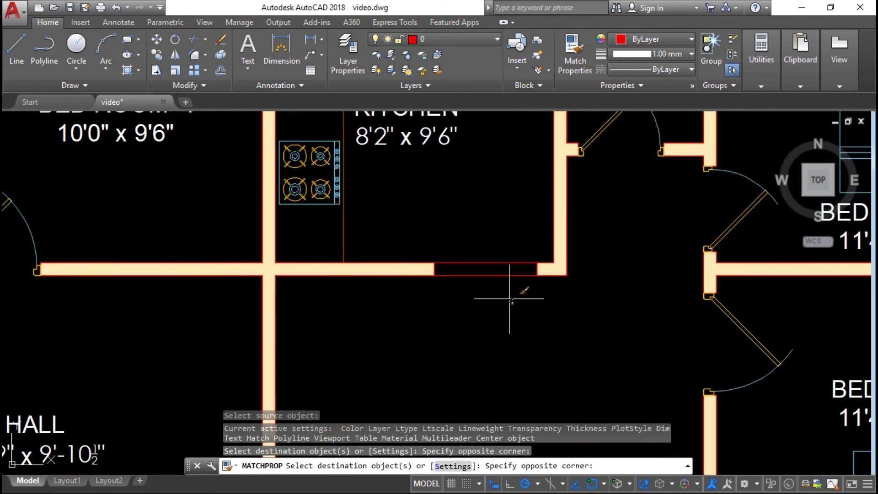
left_click(490, 190)
scroll(490, 190, "down", 5)
key("Escape")
key("Escape")
key("Escape")
mouse_move(503, 256)
middle_mouse_down()
mouse_move(526, 263)
mouse_move(524, 278)
middle_mouse_up()
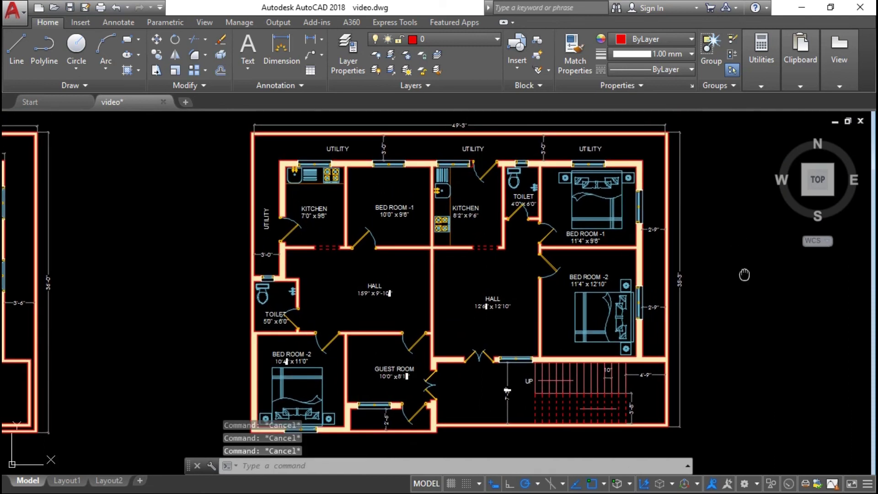